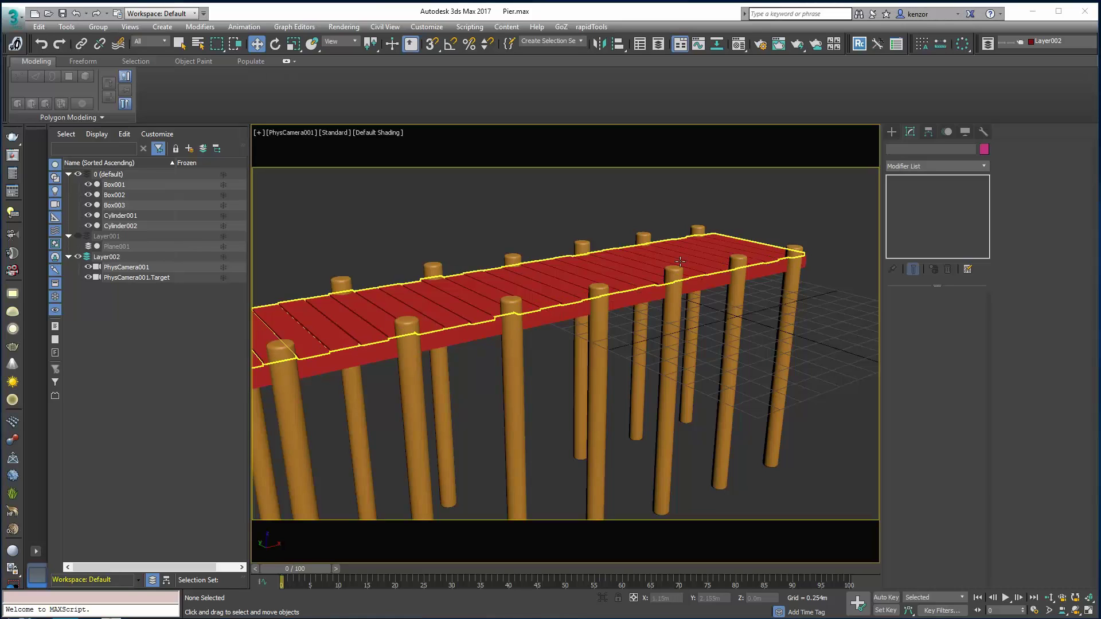
- Create a plane beneath the pier with Length 25 and Width 20
click(892, 131)
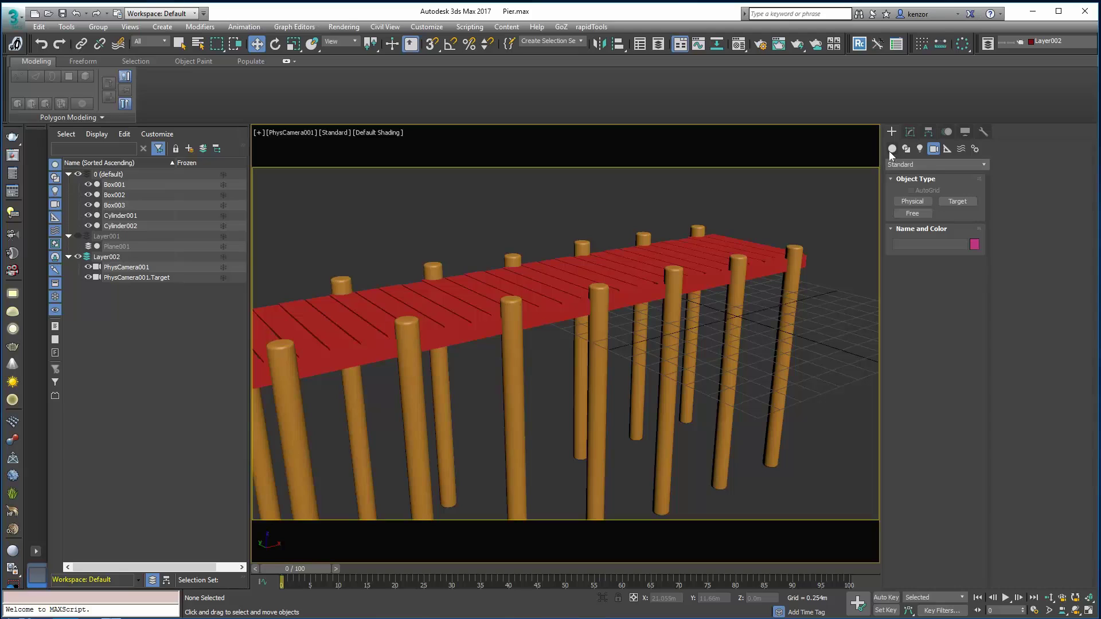
click(891, 149)
click(953, 251)
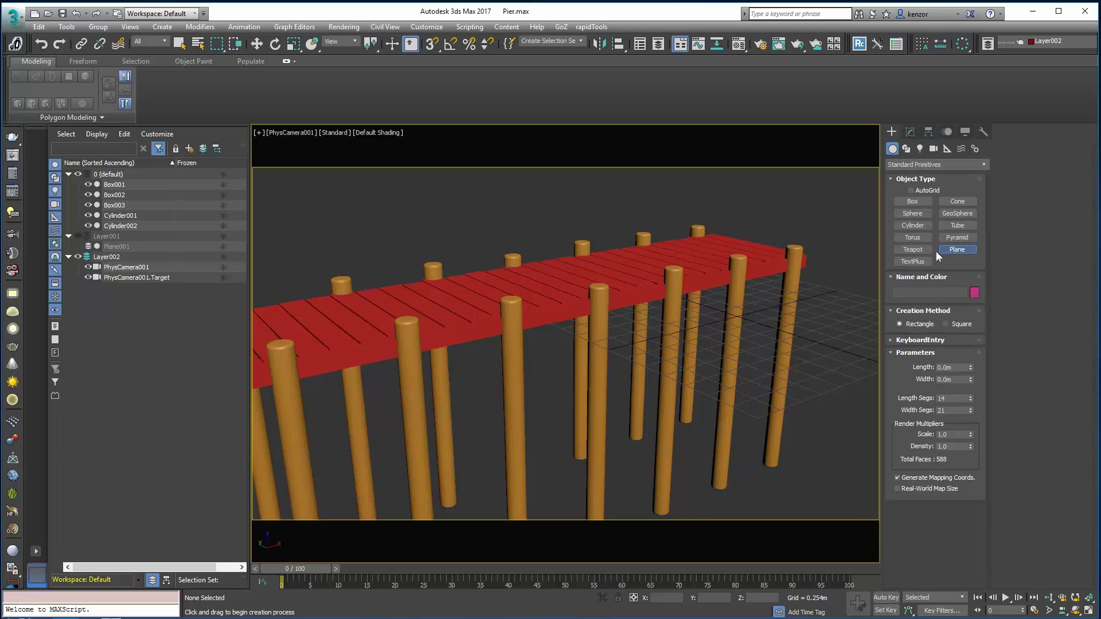
drag(555, 333, 720, 344)
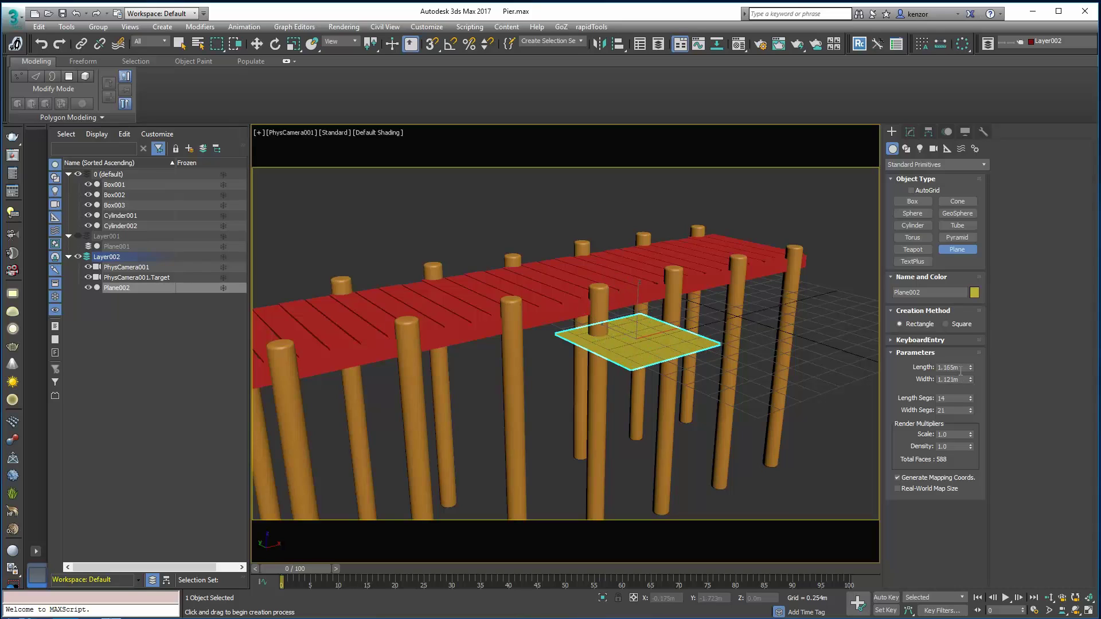
drag(960, 370, 906, 373)
text(25)
key(Tab)
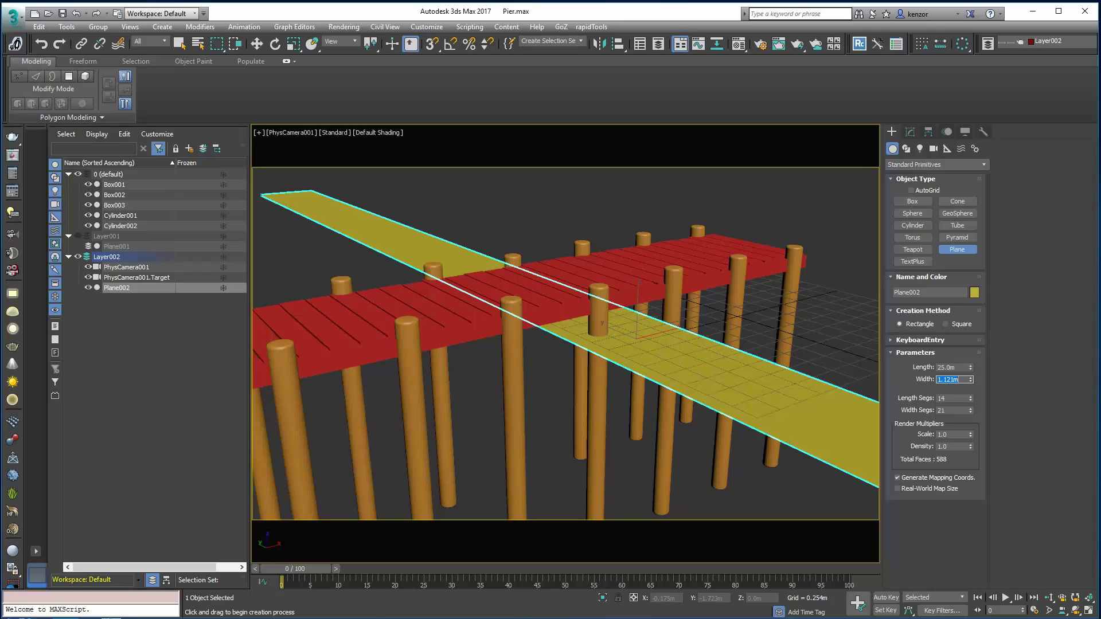
text(20)
key(Return)
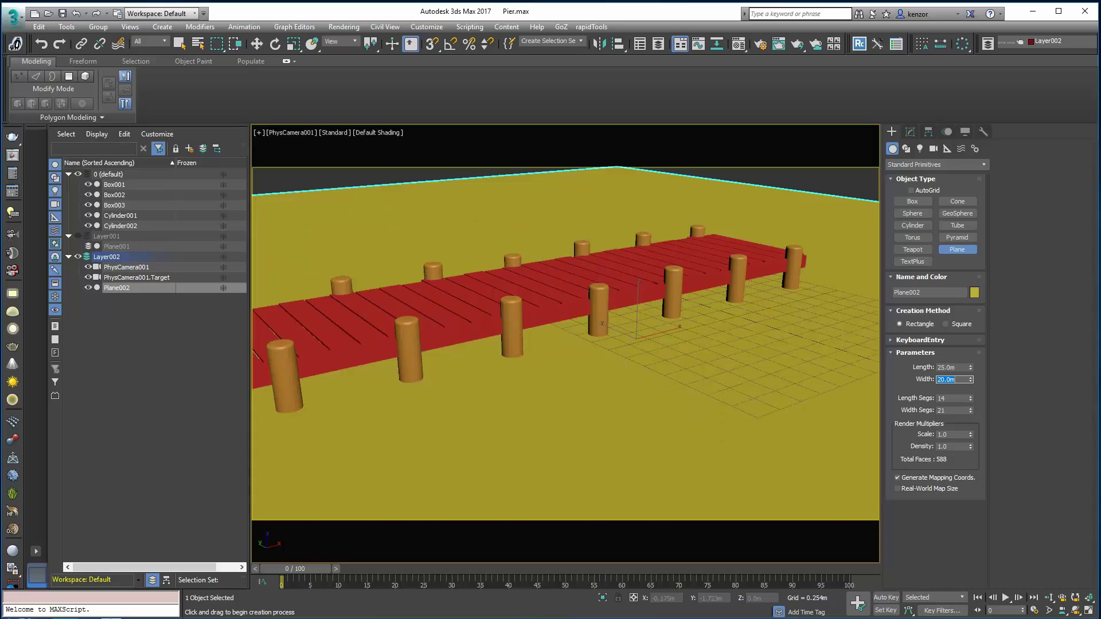
- Rotate the plane, move Plane002 onto Layer001, and unhide Layer001
text(e)
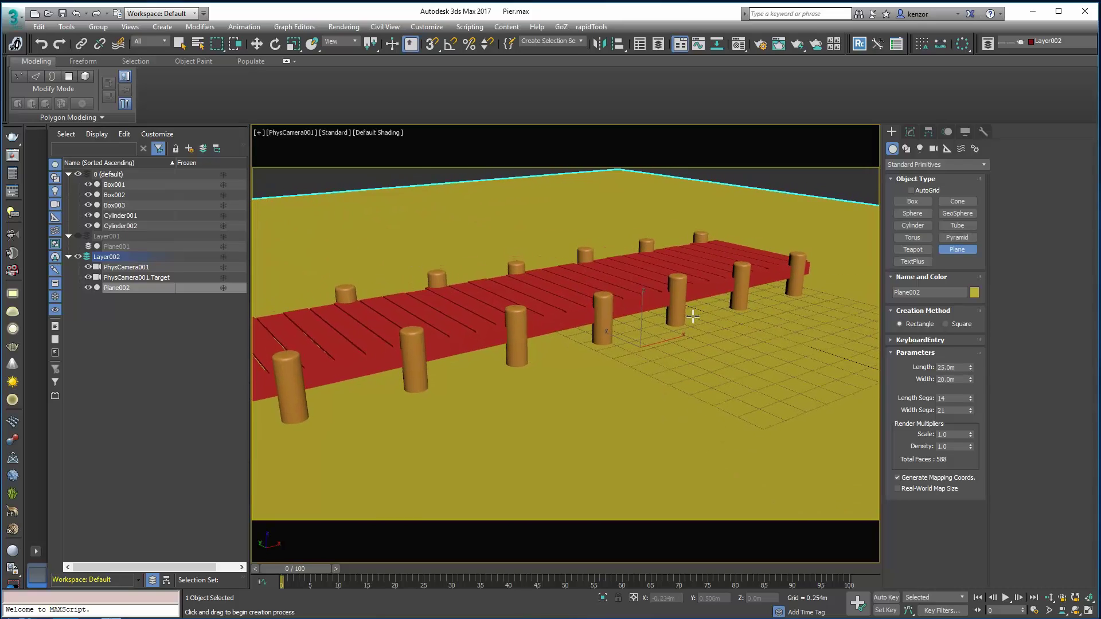
text(we)
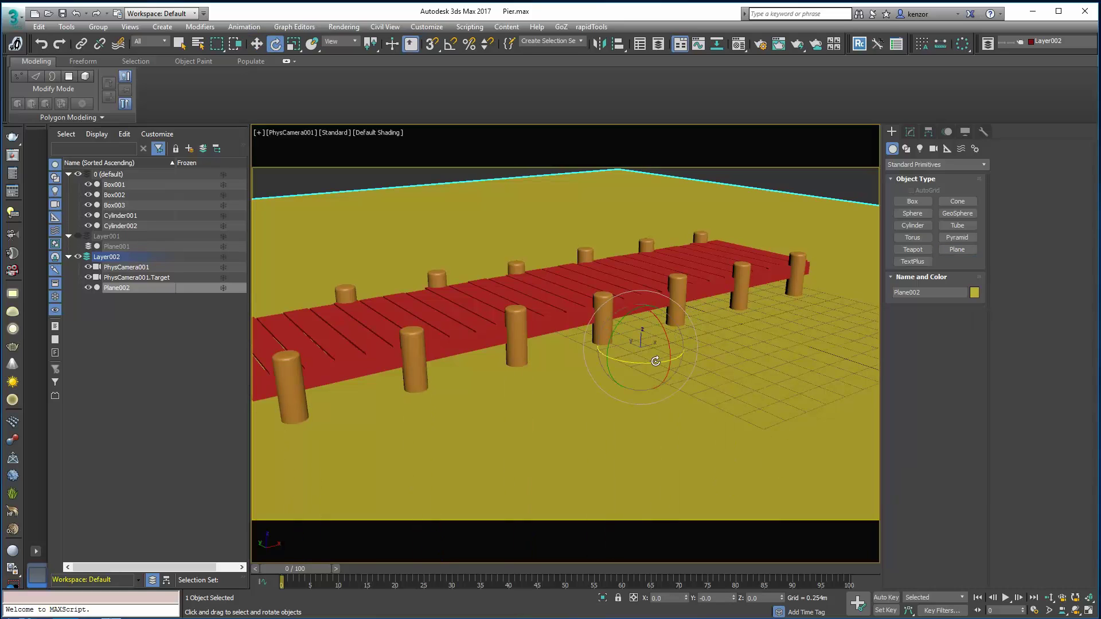
drag(659, 361, 647, 265)
key(w)
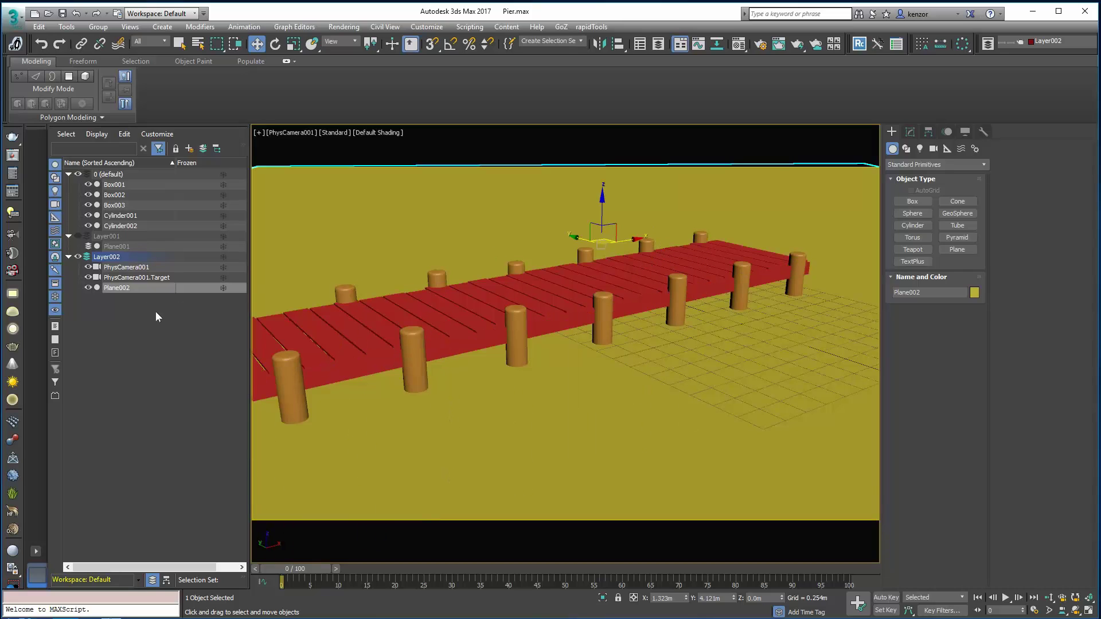
drag(137, 291, 145, 237)
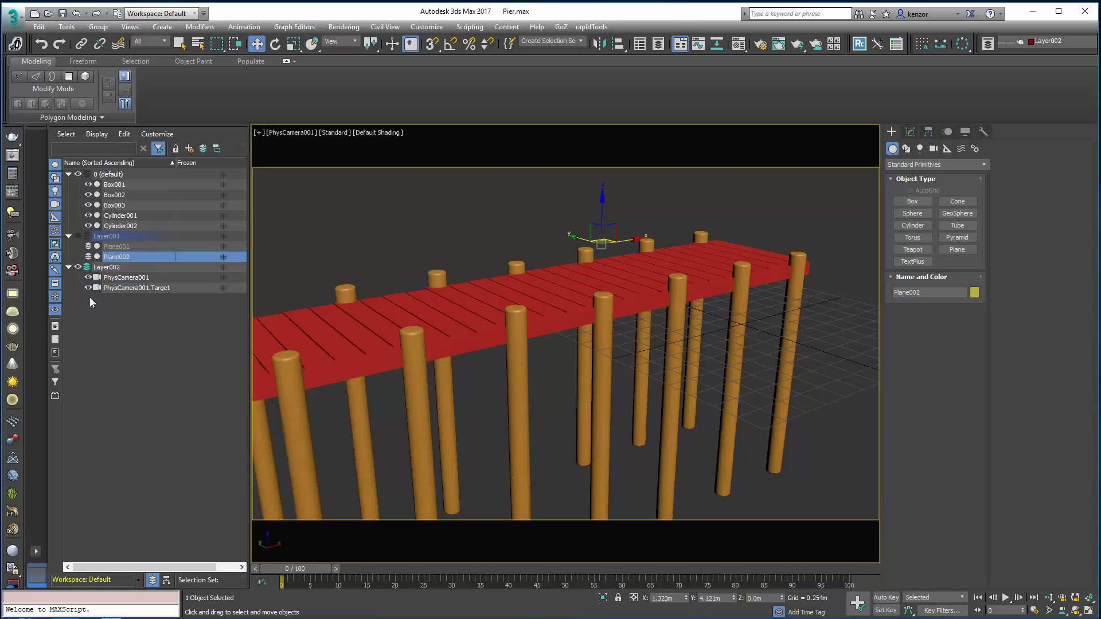
click(94, 247)
click(81, 235)
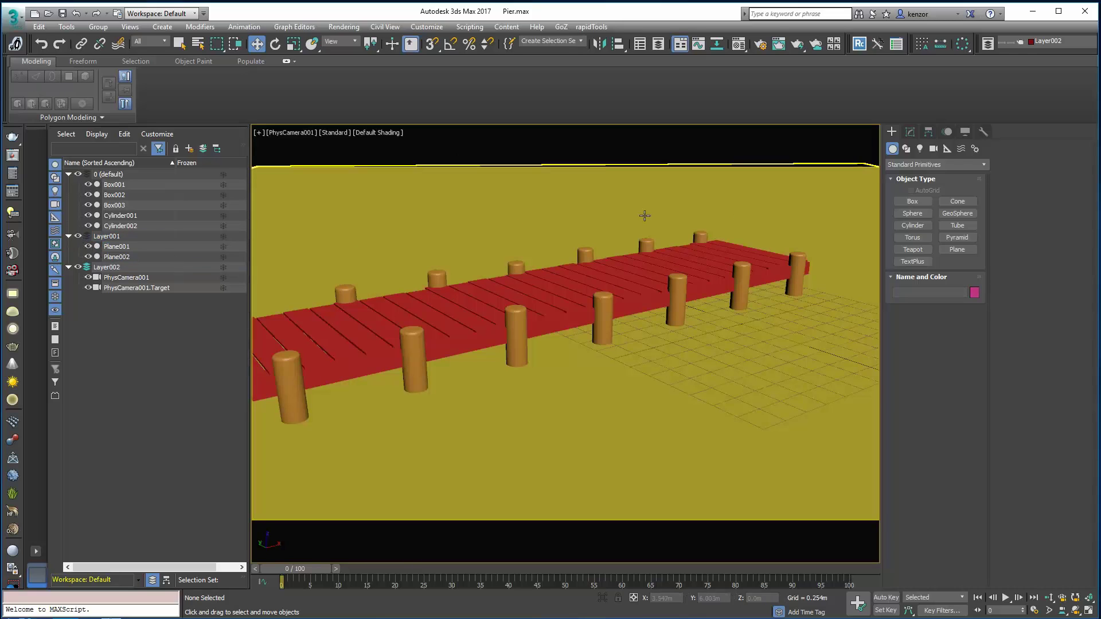
- Switch to a wireframe overhead view of the scene and hide Plane001
key(f)
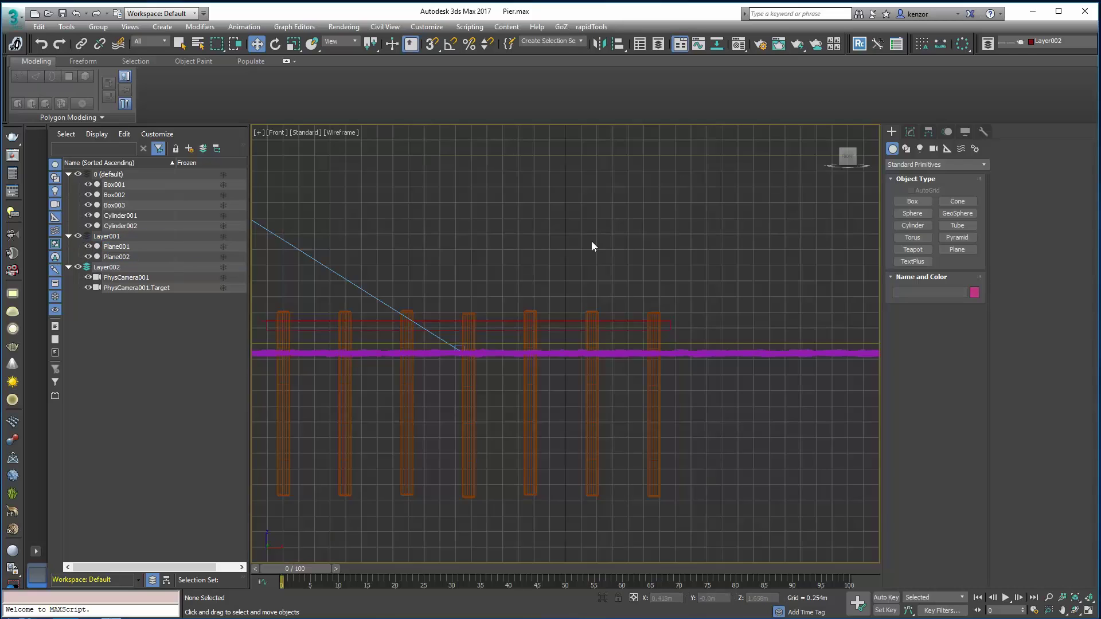
scroll(596, 239, down, 5)
alt+middle_drag(596, 239, 539, 289)
click(88, 246)
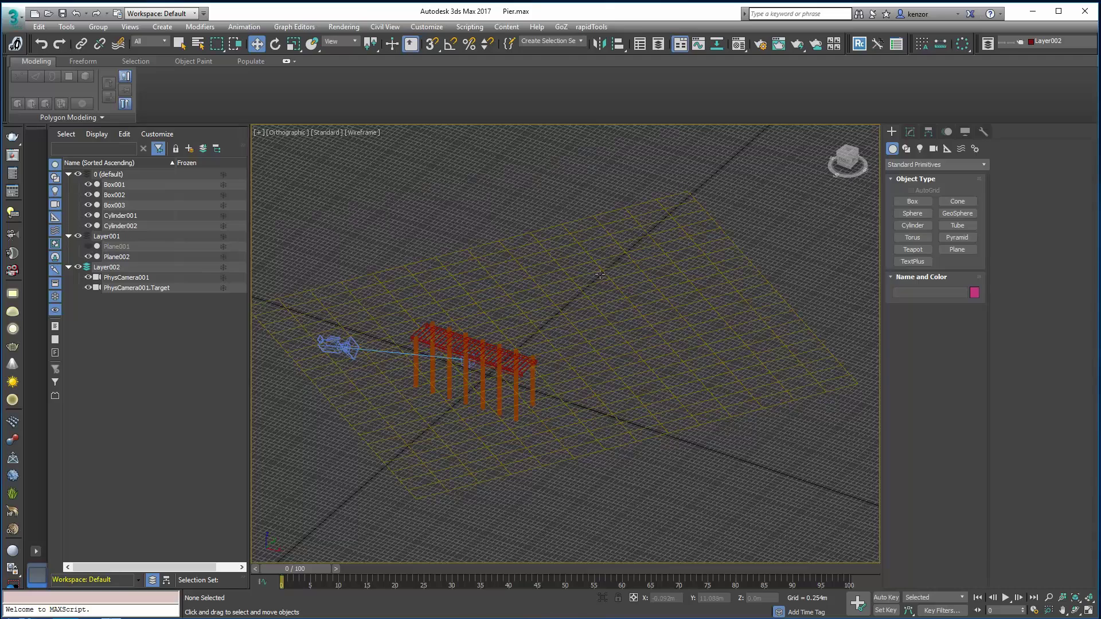
middle_drag(600, 263, 759, 238)
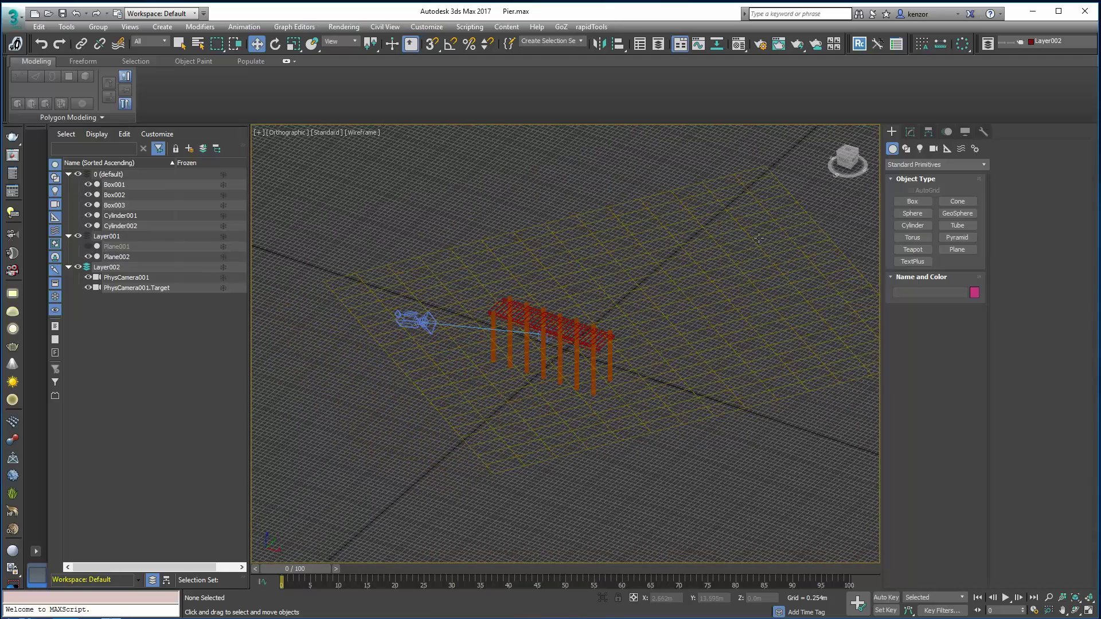
- Bring up the photometric light types and set the production renderer to ART Renderer
click(919, 149)
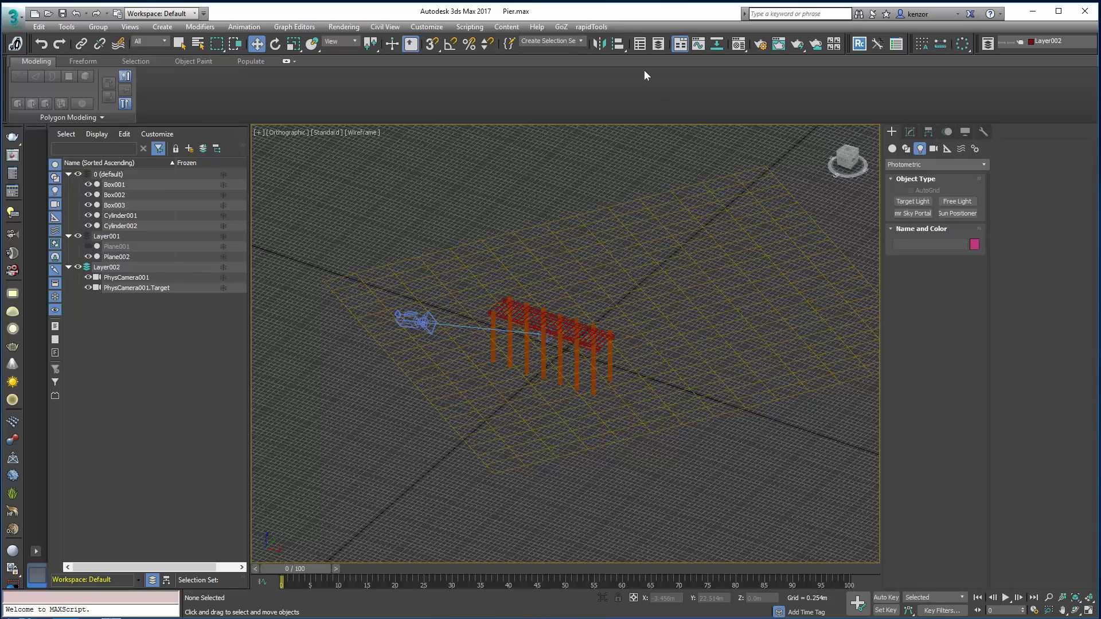
click(759, 46)
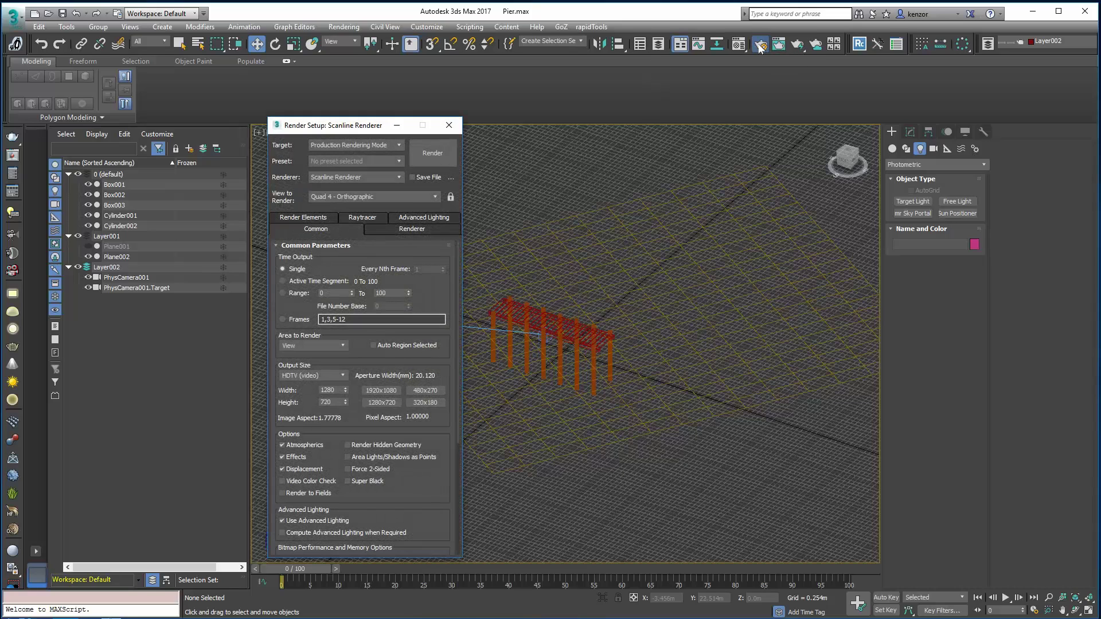
click(398, 175)
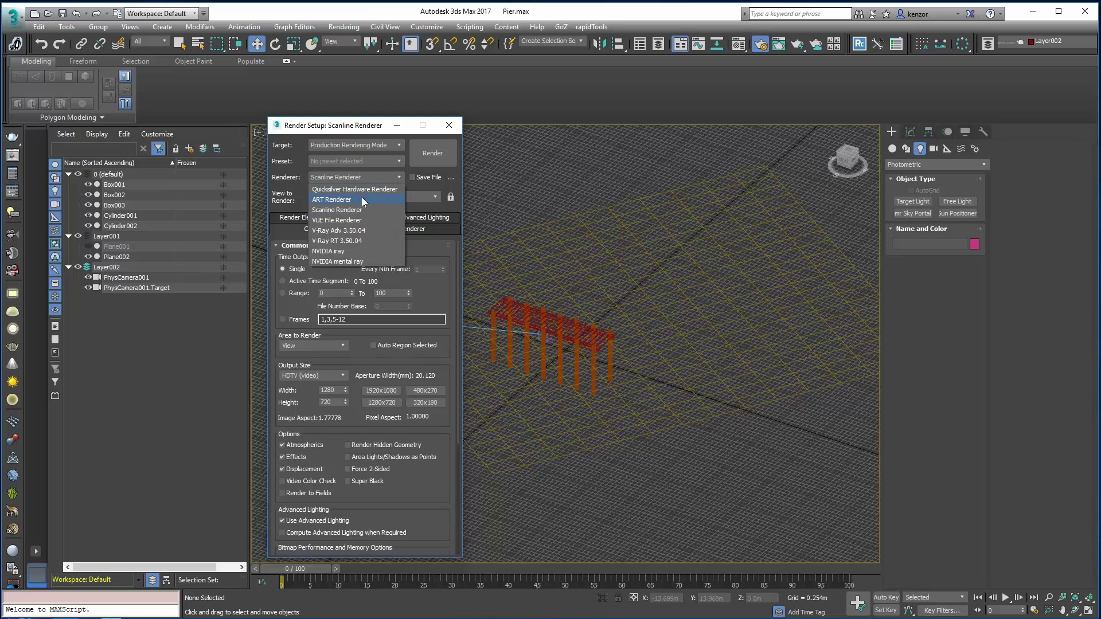
click(361, 197)
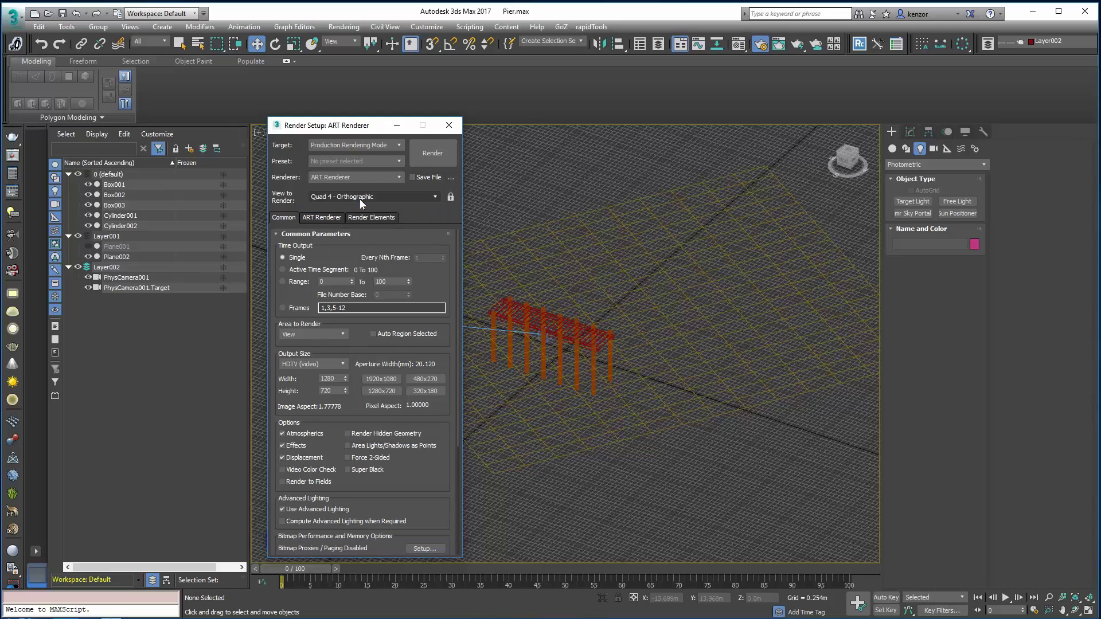
click(449, 125)
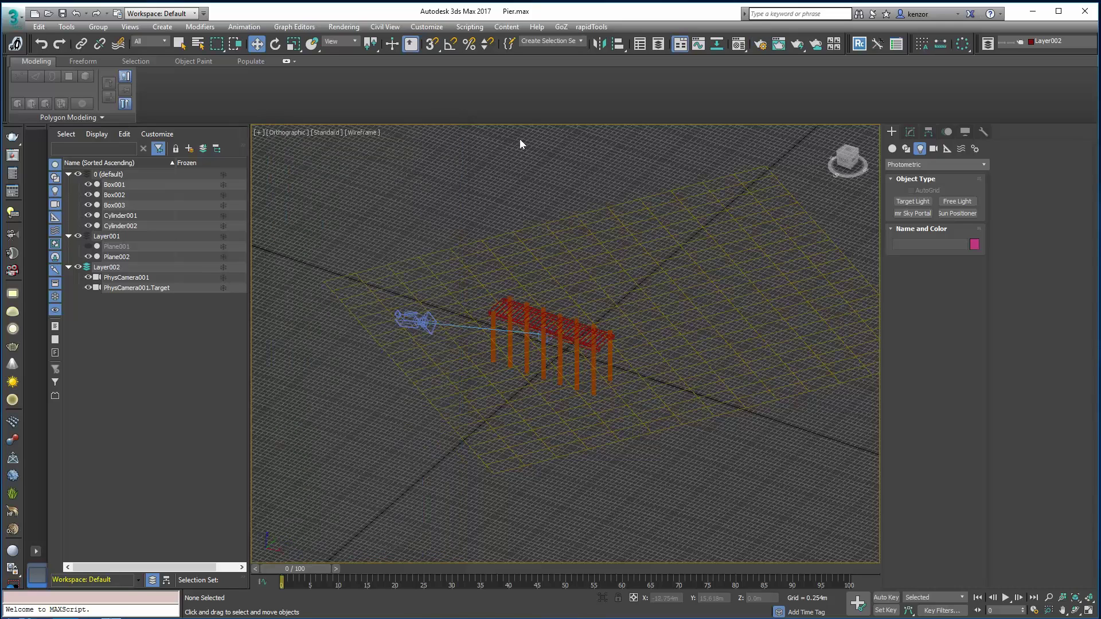
- Place a Sun Positioner by the pier at 8.254 m sun distance, viewed through the physical camera
click(965, 213)
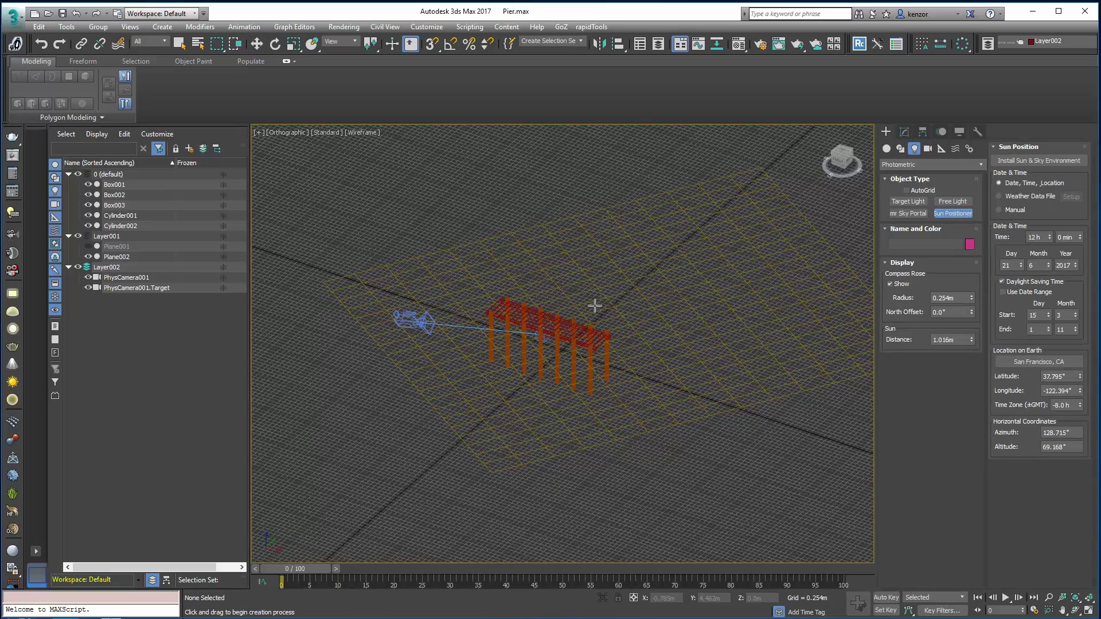
drag(597, 305, 620, 308)
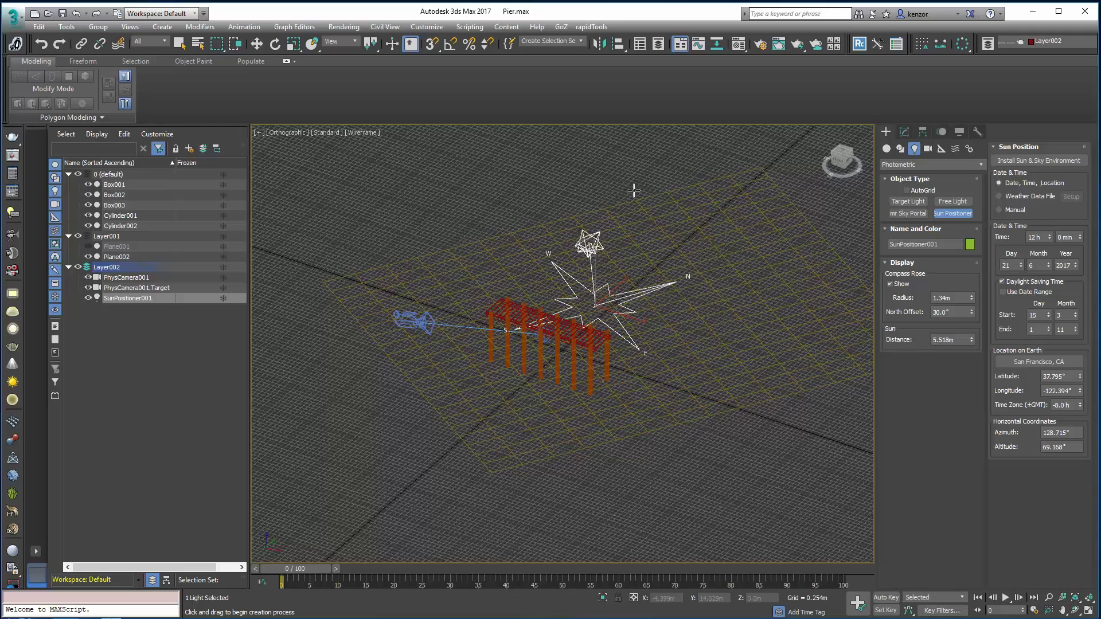
click(611, 143)
alt+middle_drag(679, 198, 654, 222)
key(c)
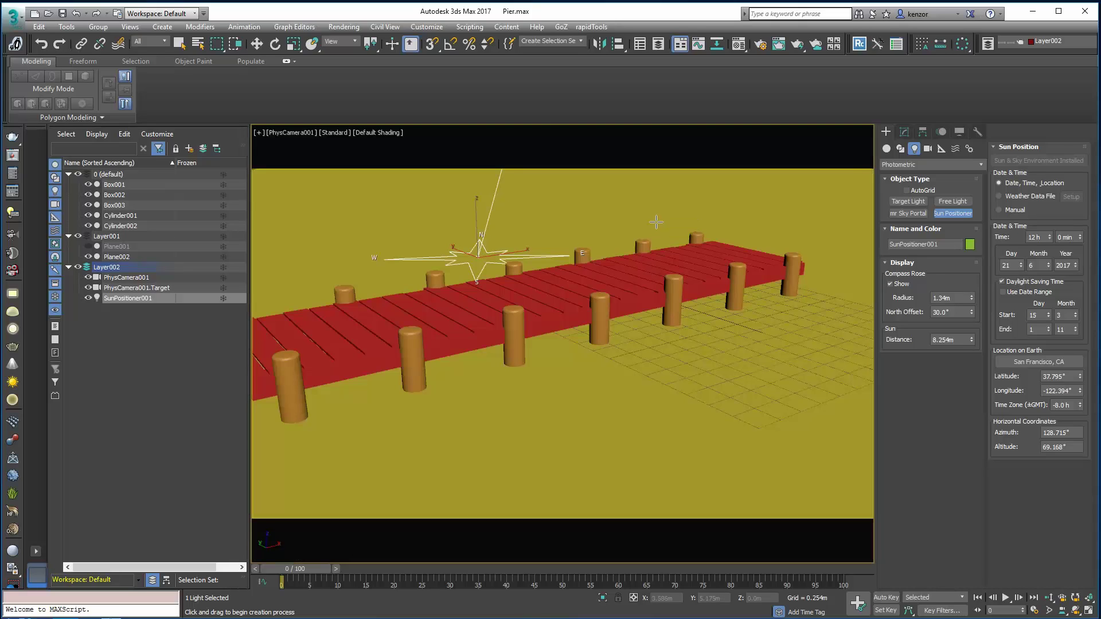
- Check the Exposure Control settings under Rendering
click(343, 27)
click(370, 170)
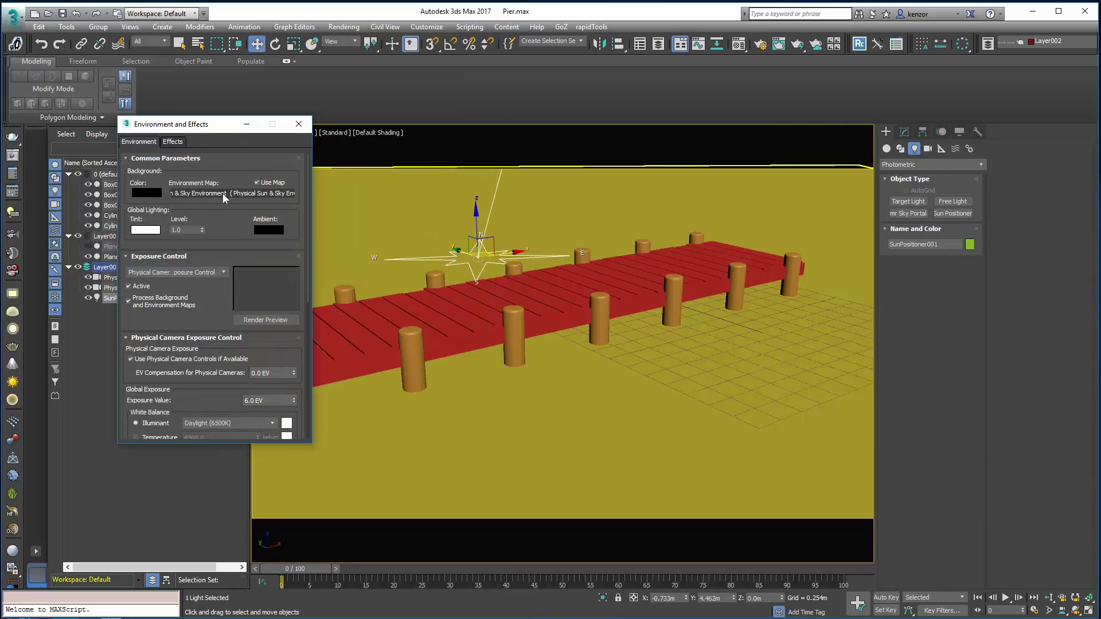
click(299, 123)
- Set PhysCamera001's exposure gain target to 15 EV
click(141, 279)
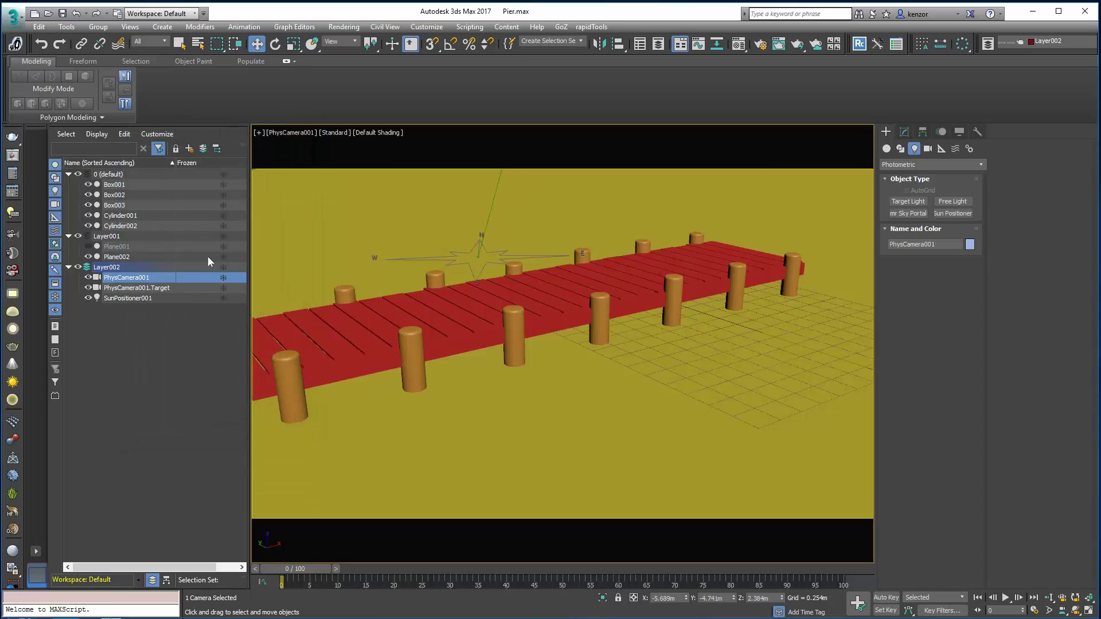
click(905, 132)
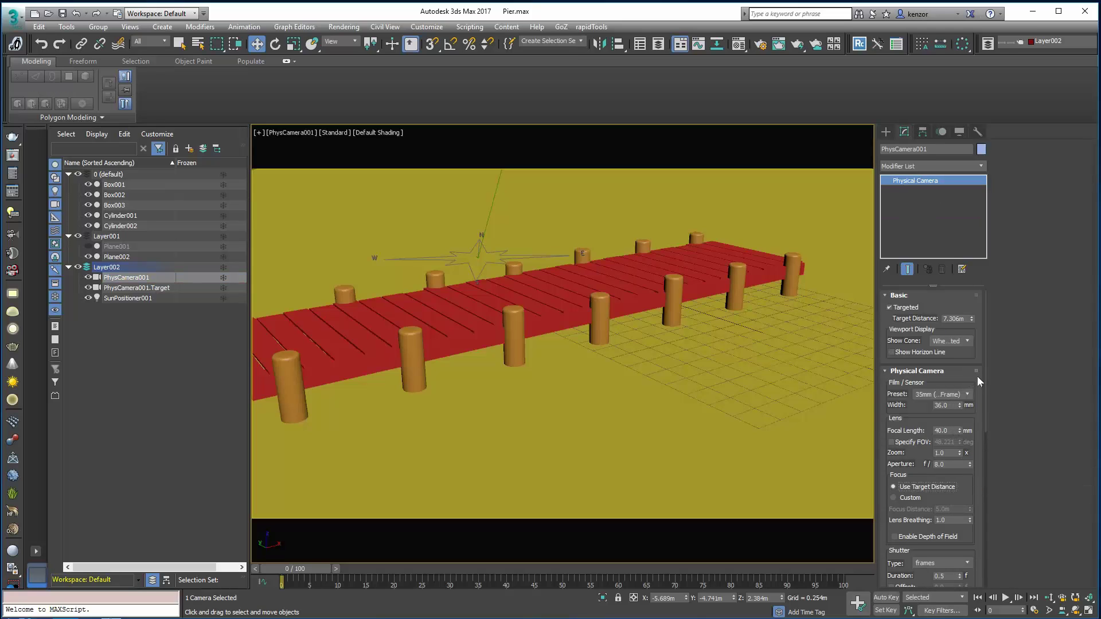
drag(976, 373, 997, 374)
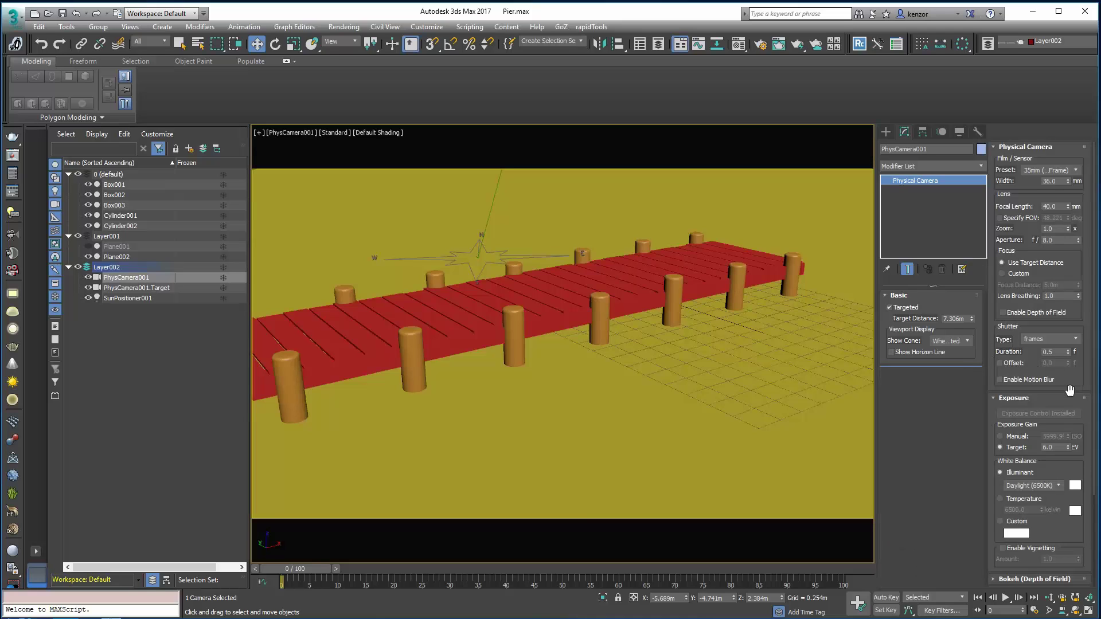
click(1052, 447)
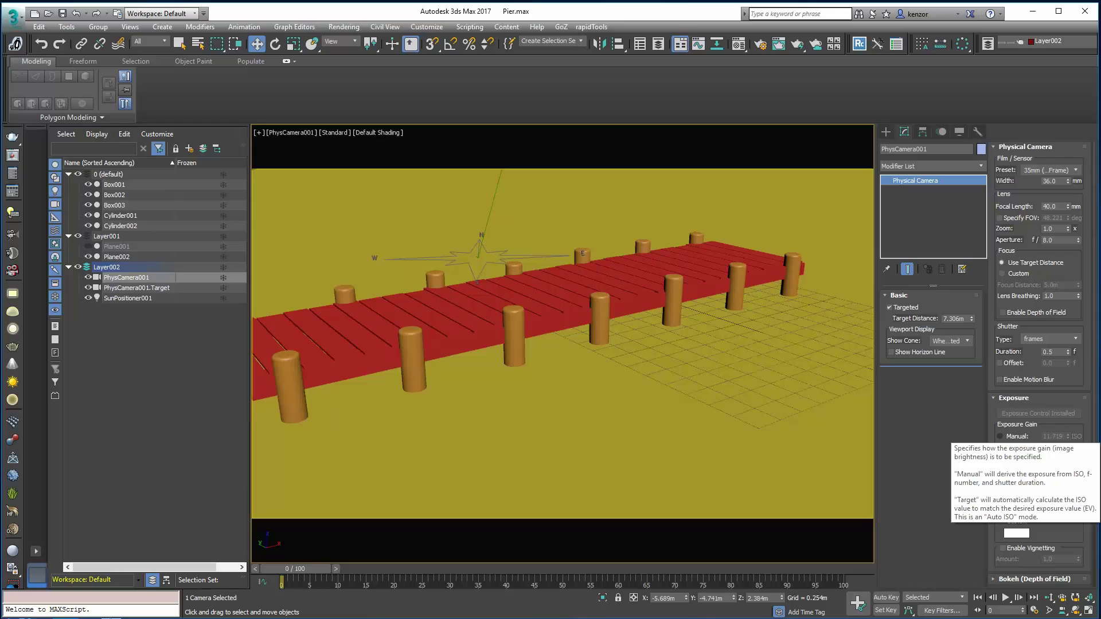
text(15)
key(Return)
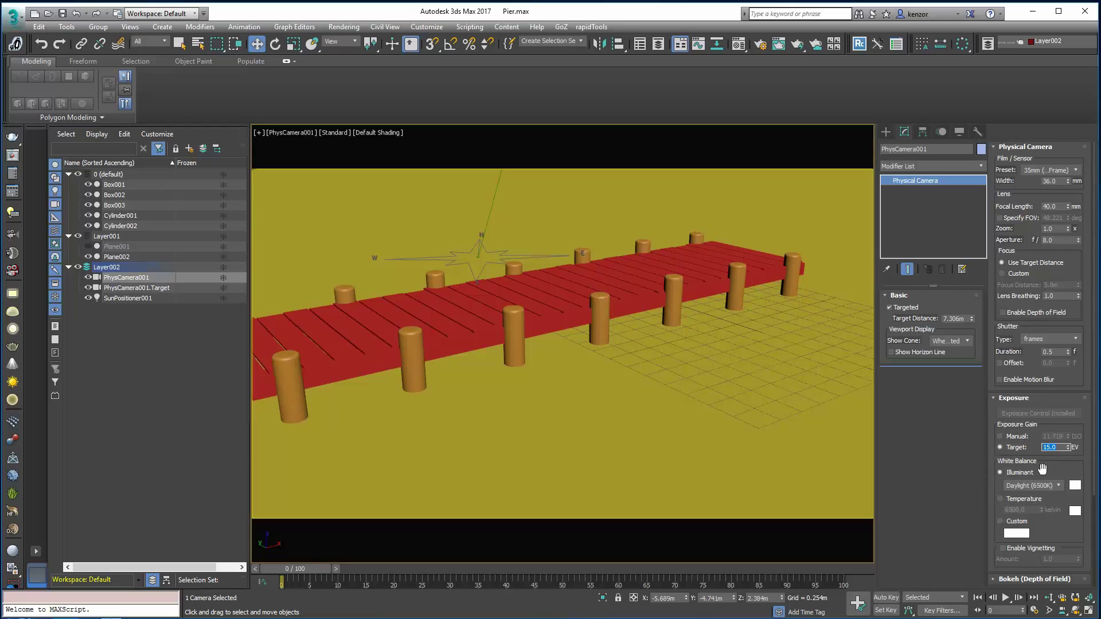
- Render the 1280×720 PhysCamera001 view with ART, then close the image and Render Setup
click(759, 45)
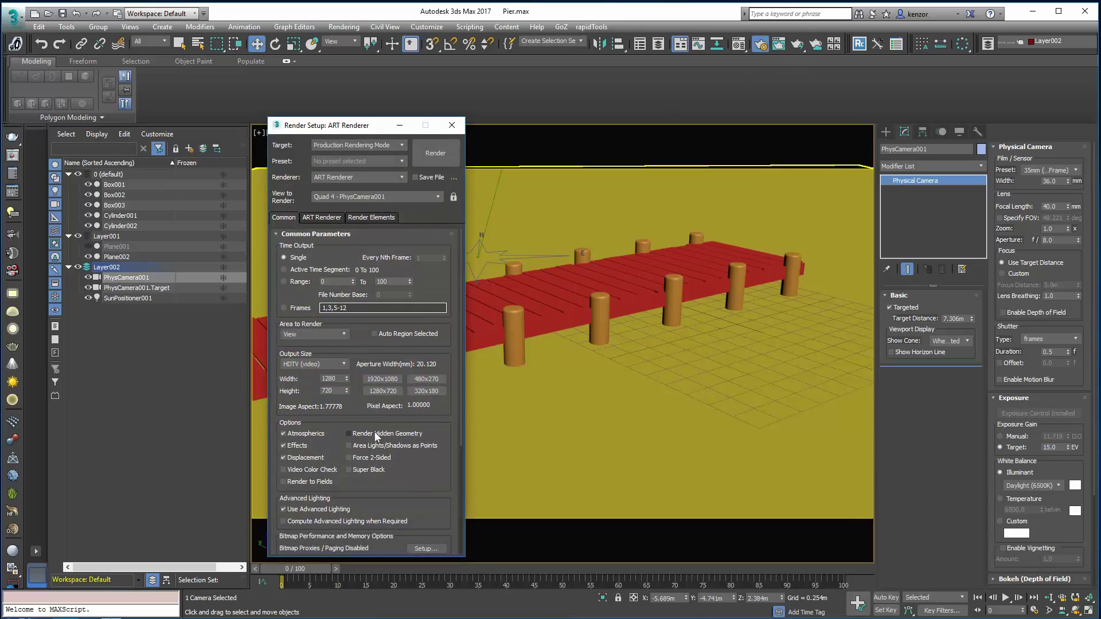
click(439, 160)
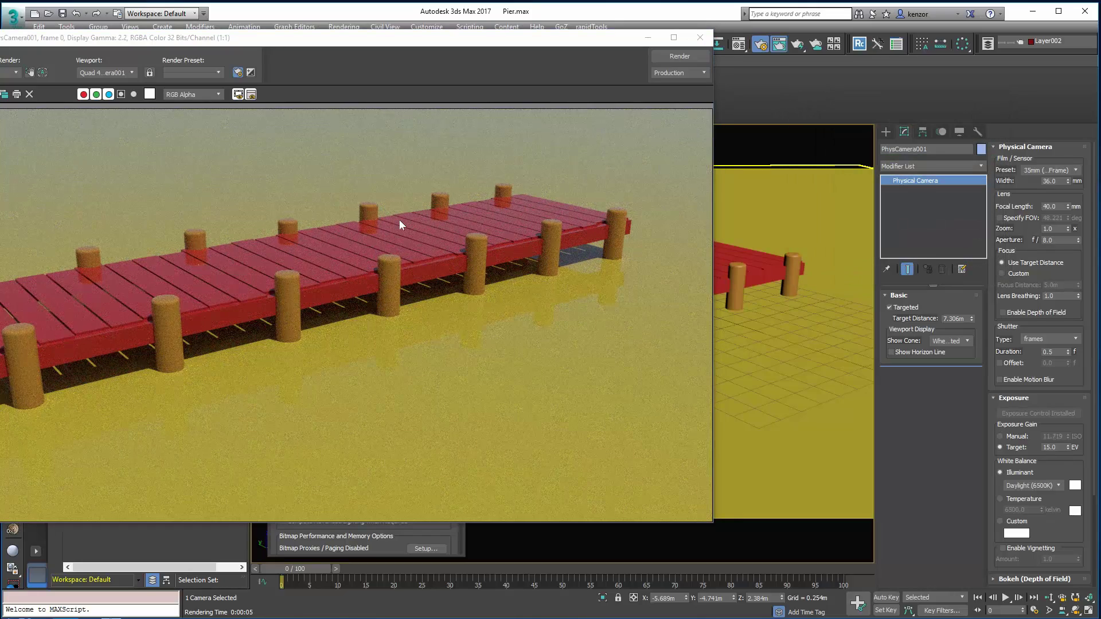
click(699, 38)
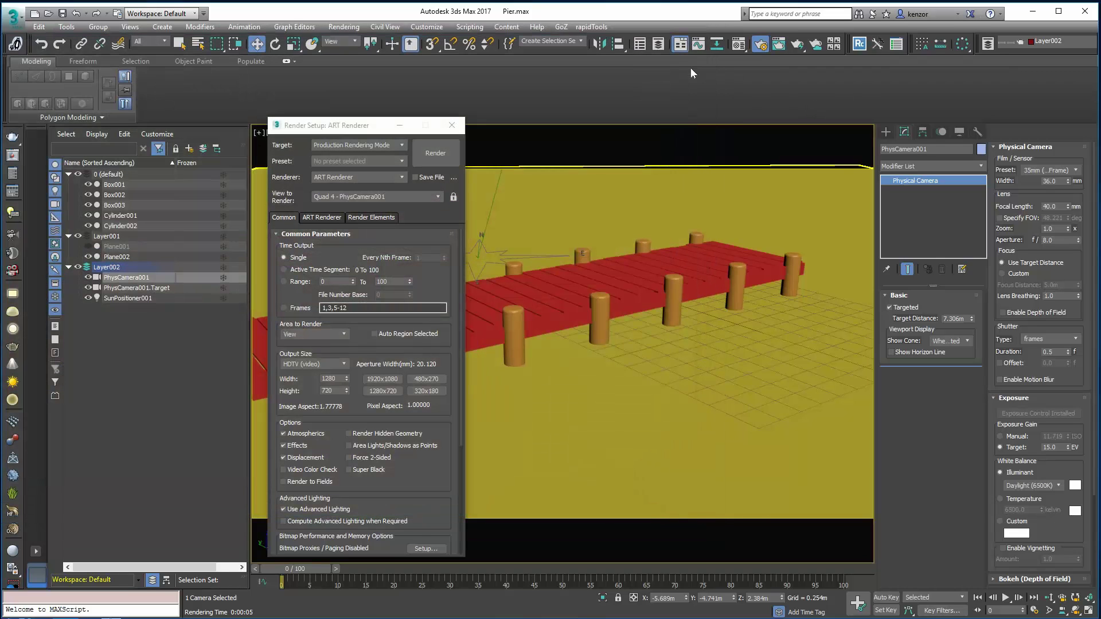
drag(416, 129, 348, 128)
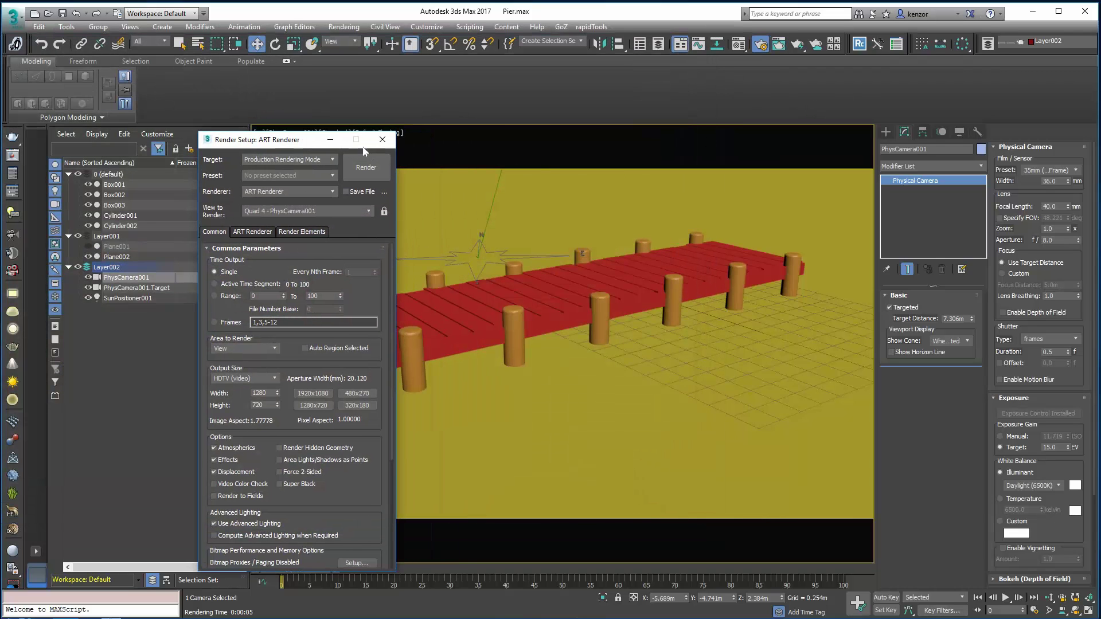
click(383, 125)
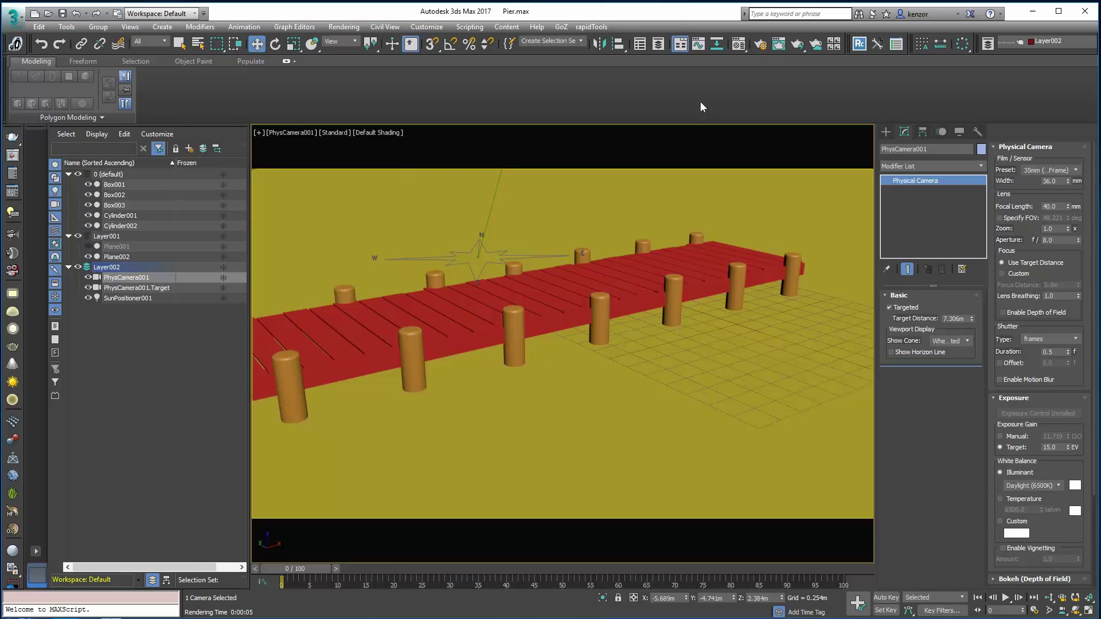
- Set Material Editor slot 01 to a Physical Material
click(736, 46)
drag(529, 169, 358, 133)
click(438, 301)
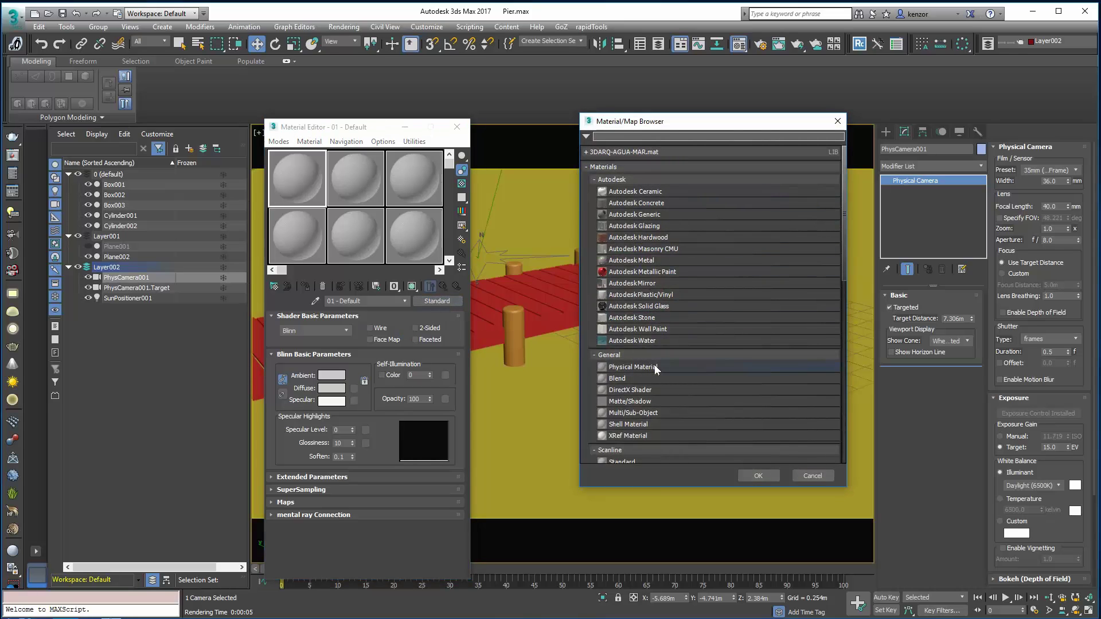
double_click(652, 367)
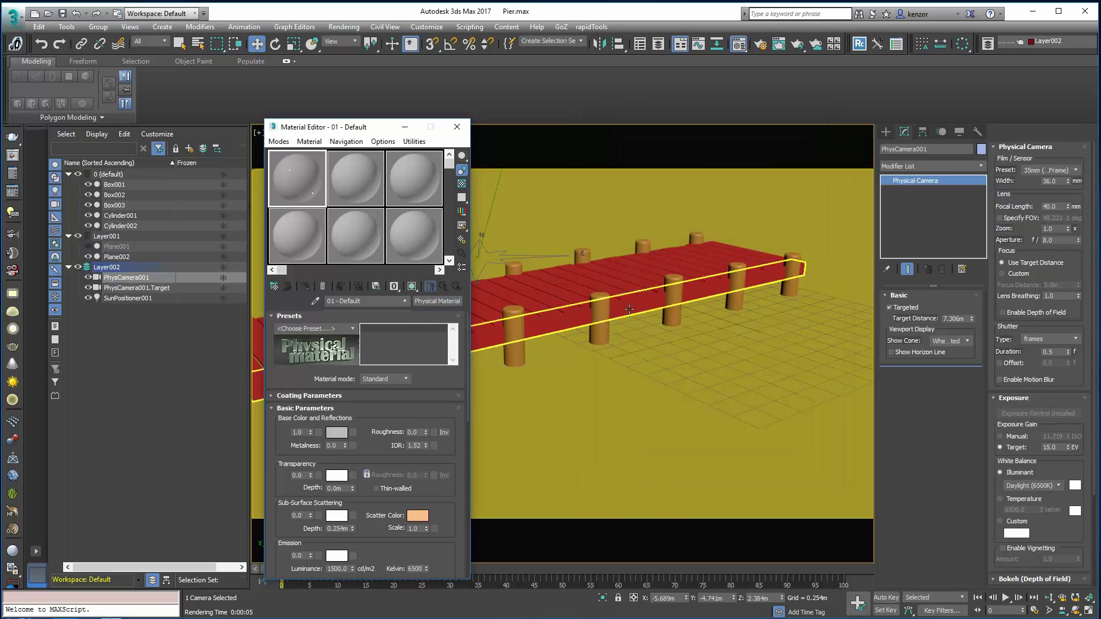
- Assign it to Box001–003, Cylinder001–002 and Plane002
key(q)
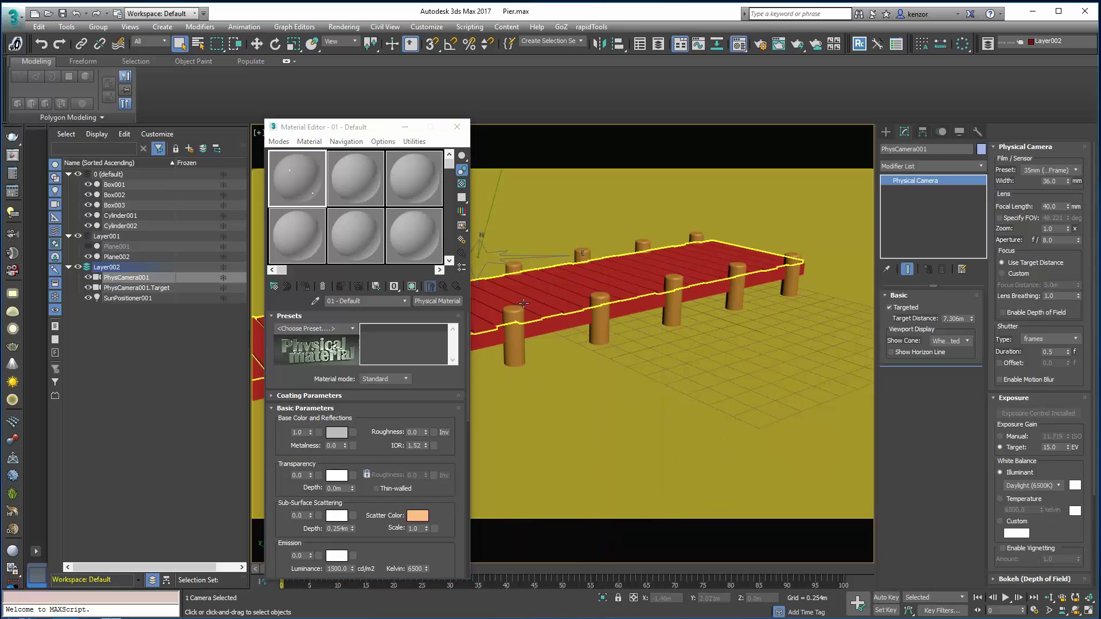
click(523, 303)
ctrl+click(545, 328)
ctrl+click(518, 269)
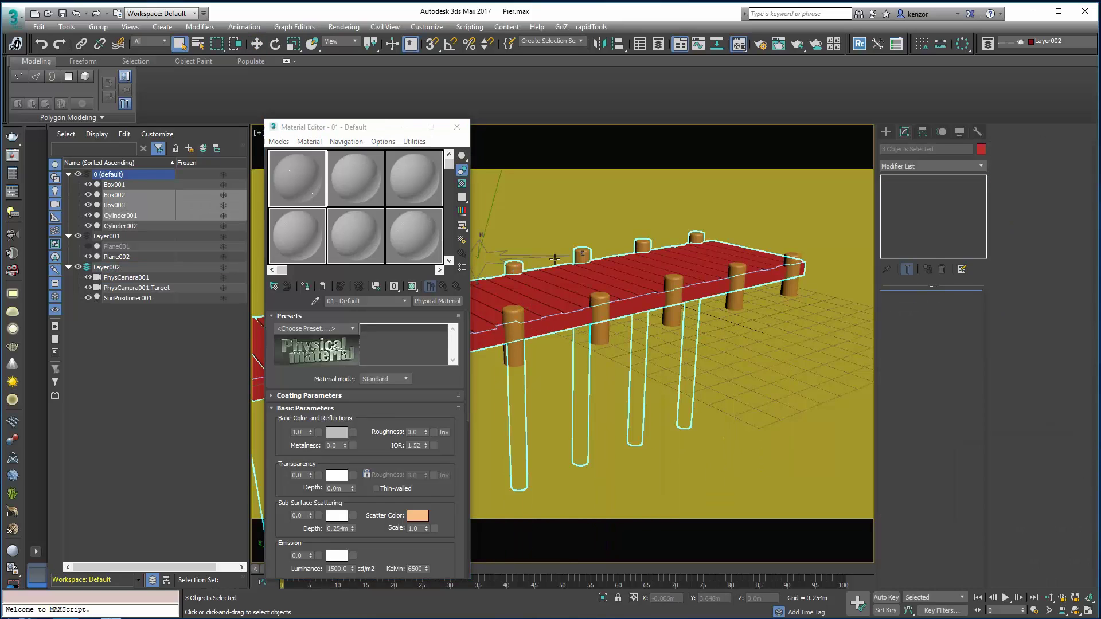
ctrl+click(600, 302)
ctrl+click(606, 233)
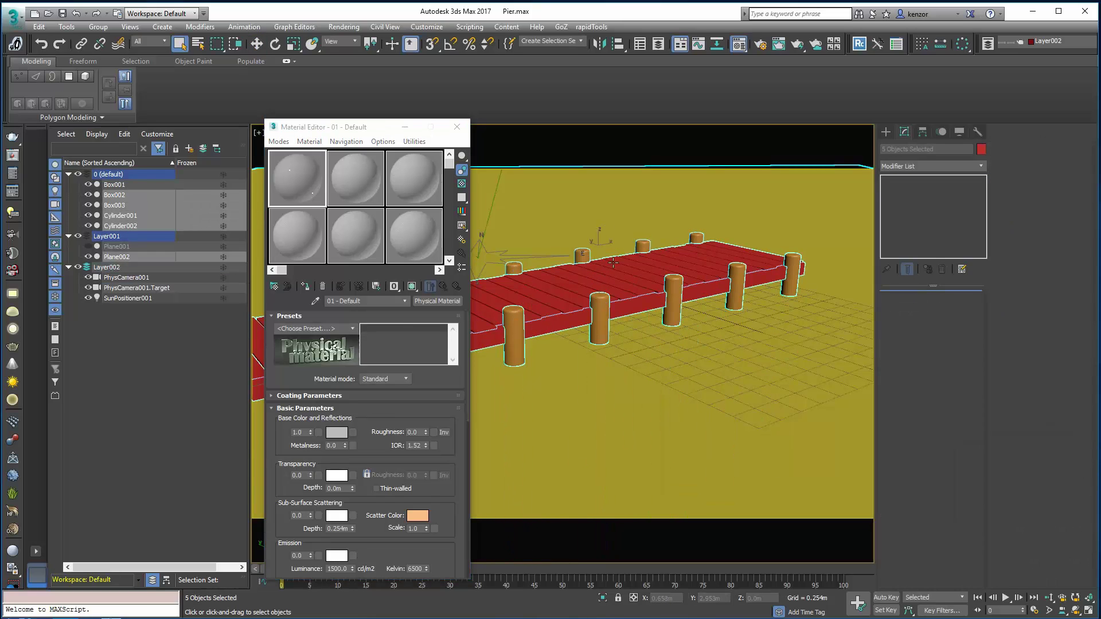
ctrl+click(711, 276)
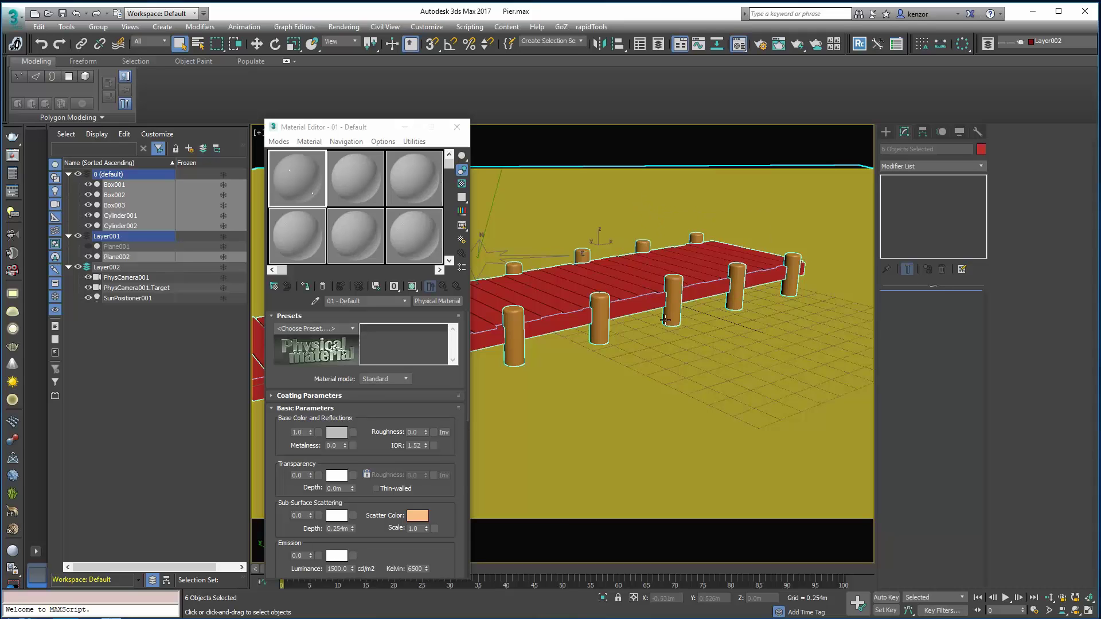
click(375, 286)
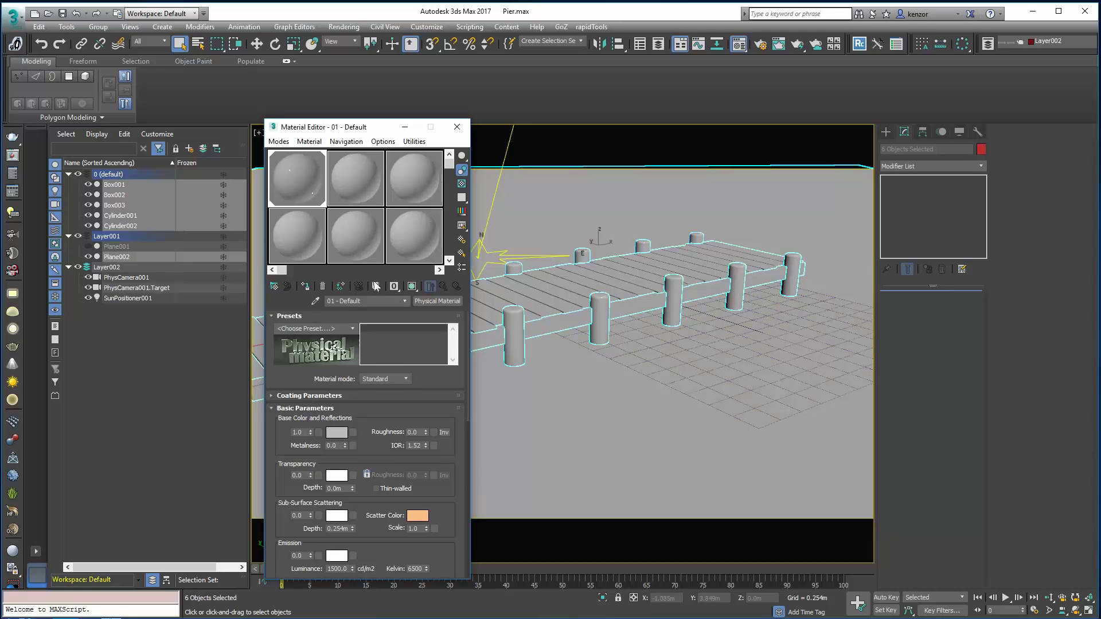
- Render the grey pier through the physical camera, close the image, and move the Material Editor aside
click(798, 46)
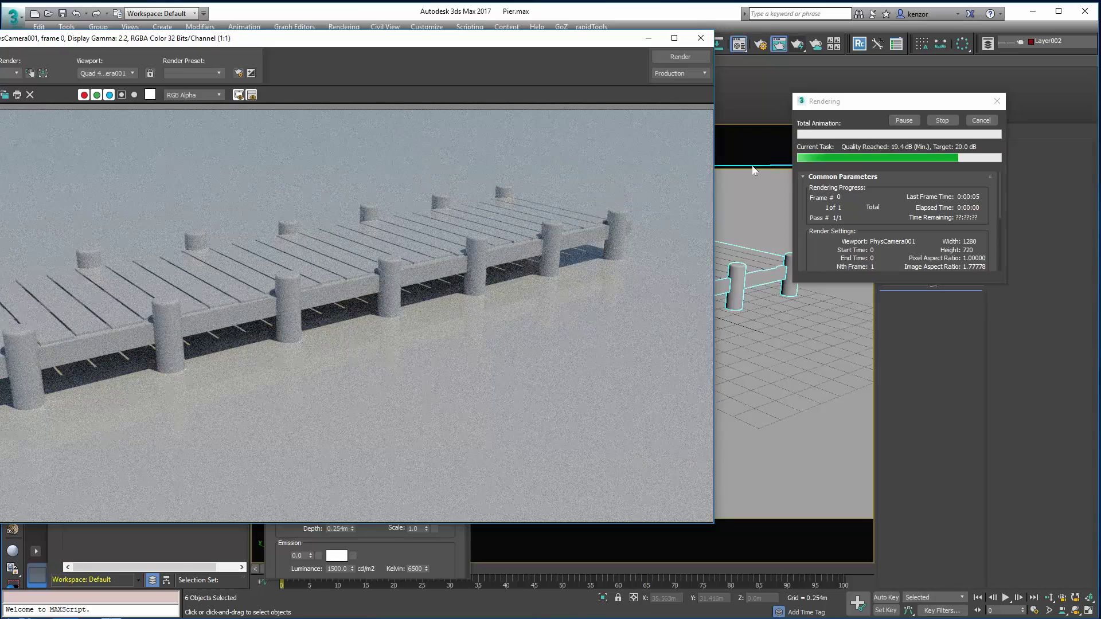
click(942, 121)
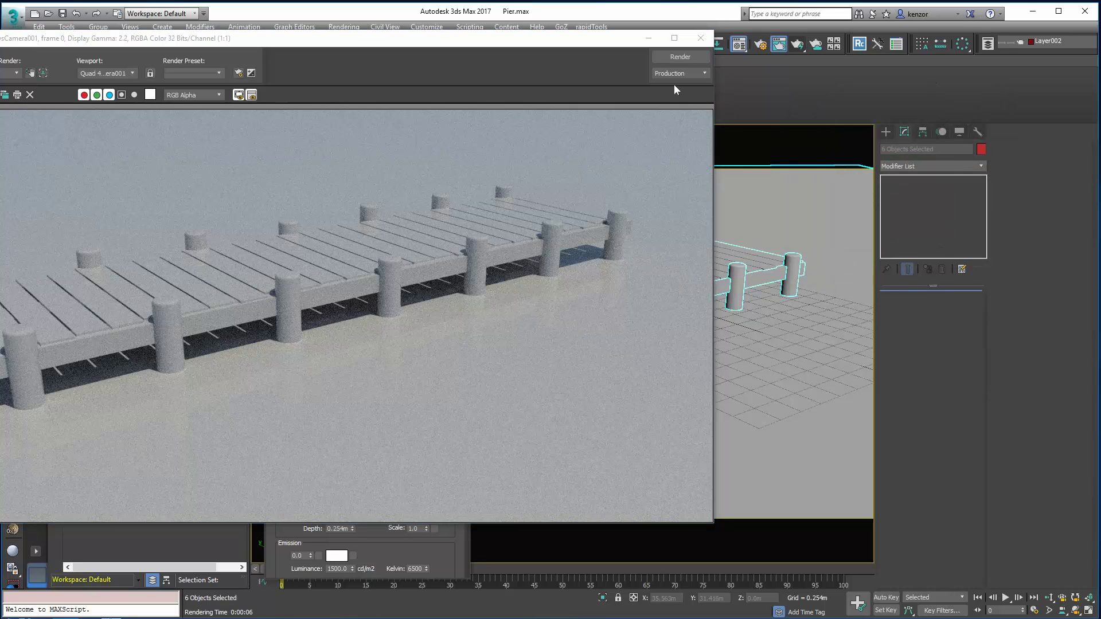
click(703, 41)
drag(366, 131, 276, 119)
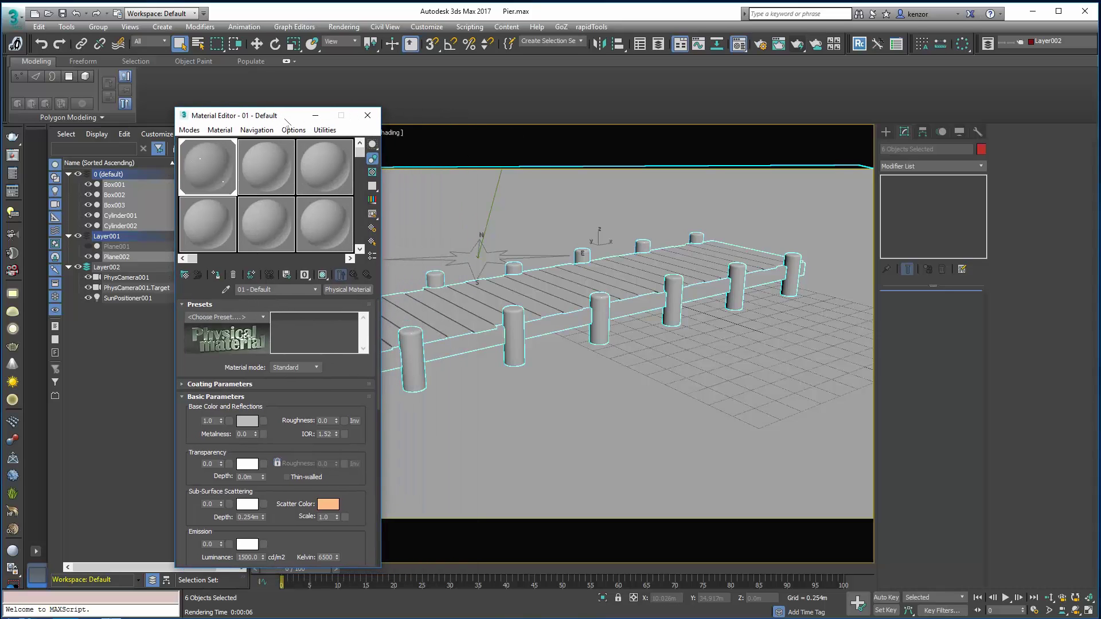
- Close the Material Editor, select Plane002, and show shaded faces with edges
drag(369, 131, 322, 129)
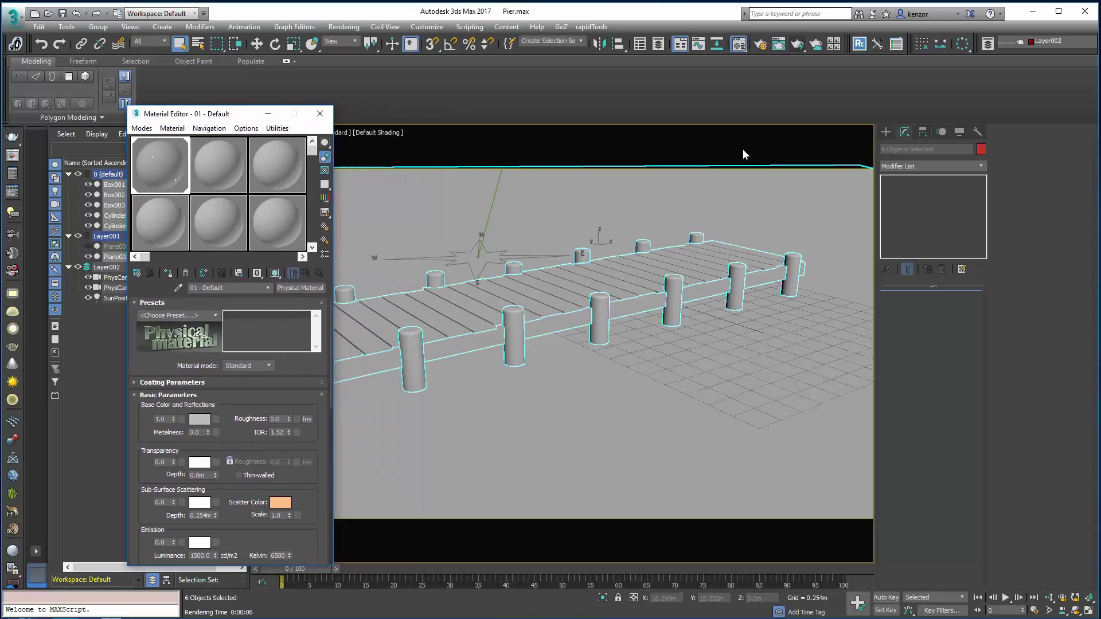
click(321, 116)
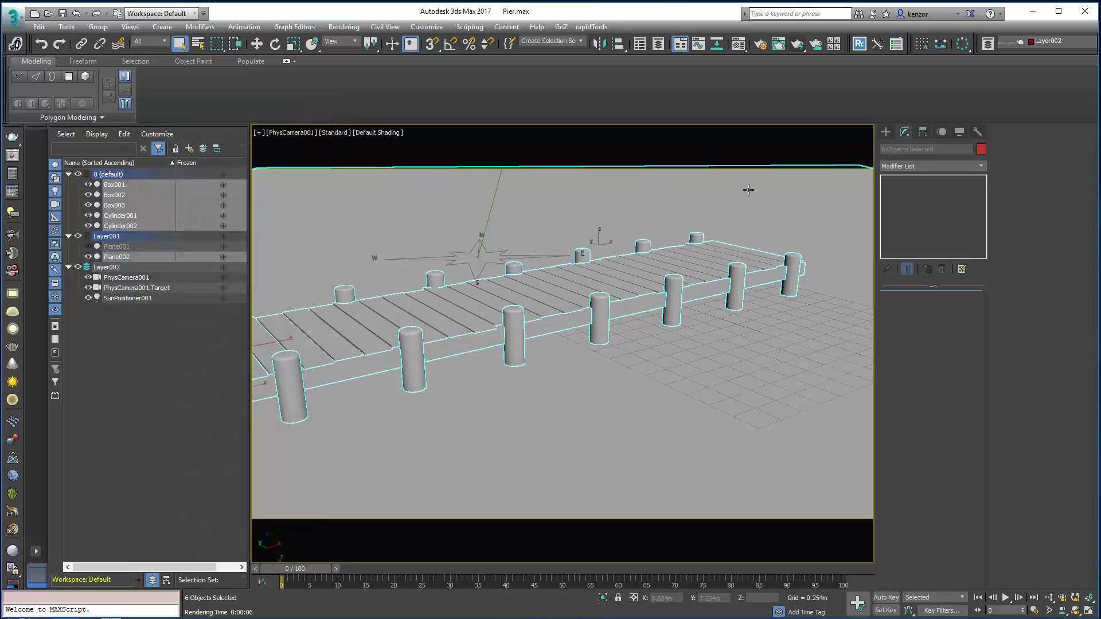
click(748, 193)
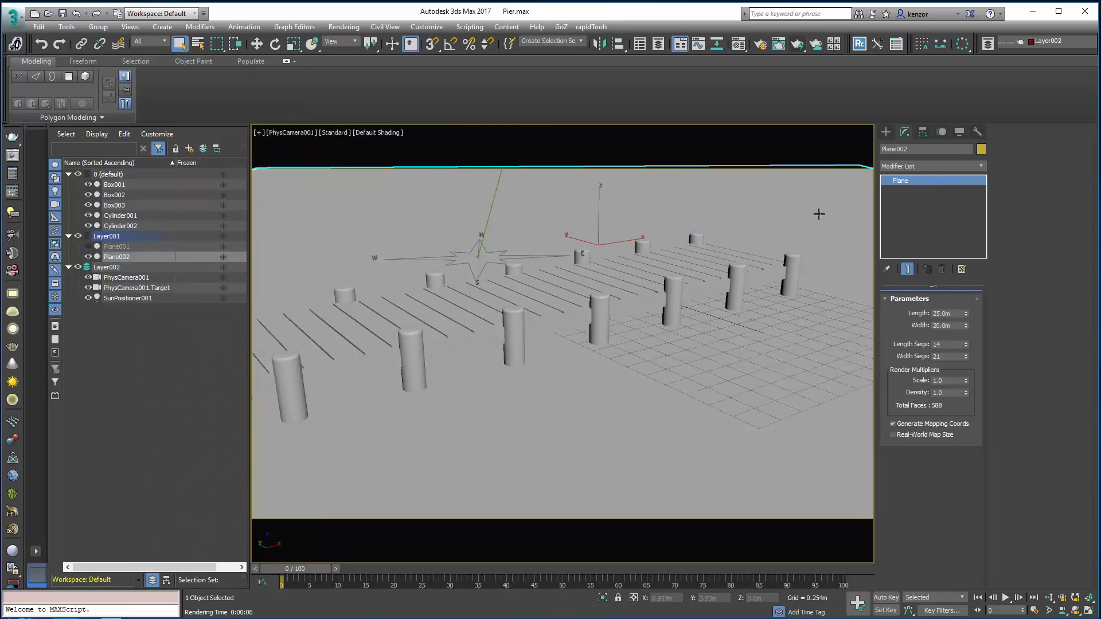
key(F3)
key(F3)
key(F4)
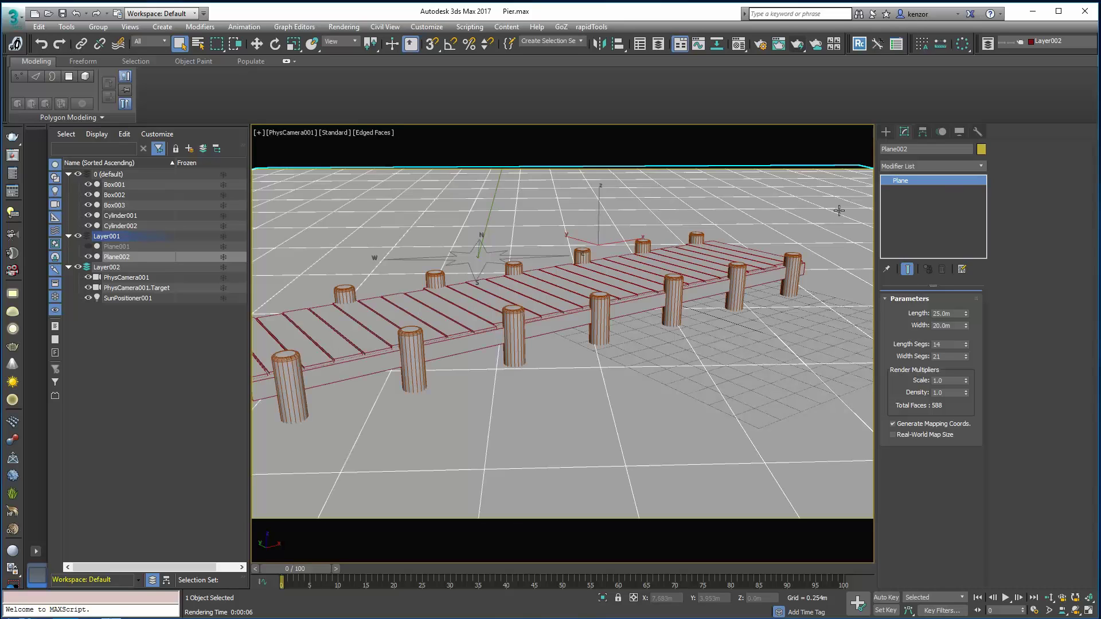
- Add a Noise modifier to Plane002 with scale 8.0 and Z strength 0.229 m
click(982, 167)
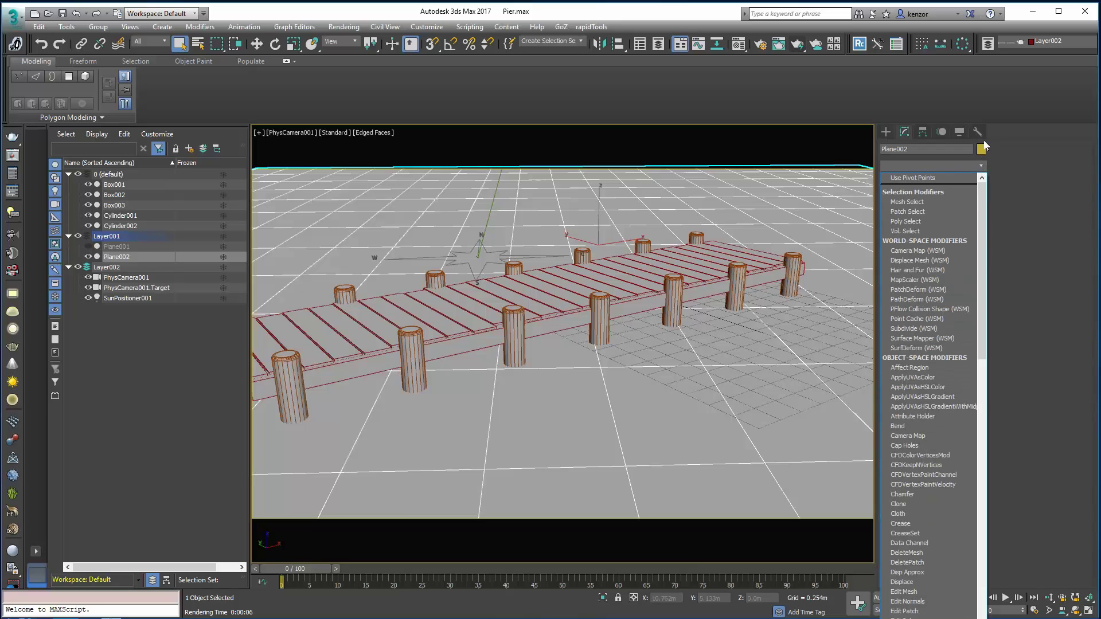
key(n)
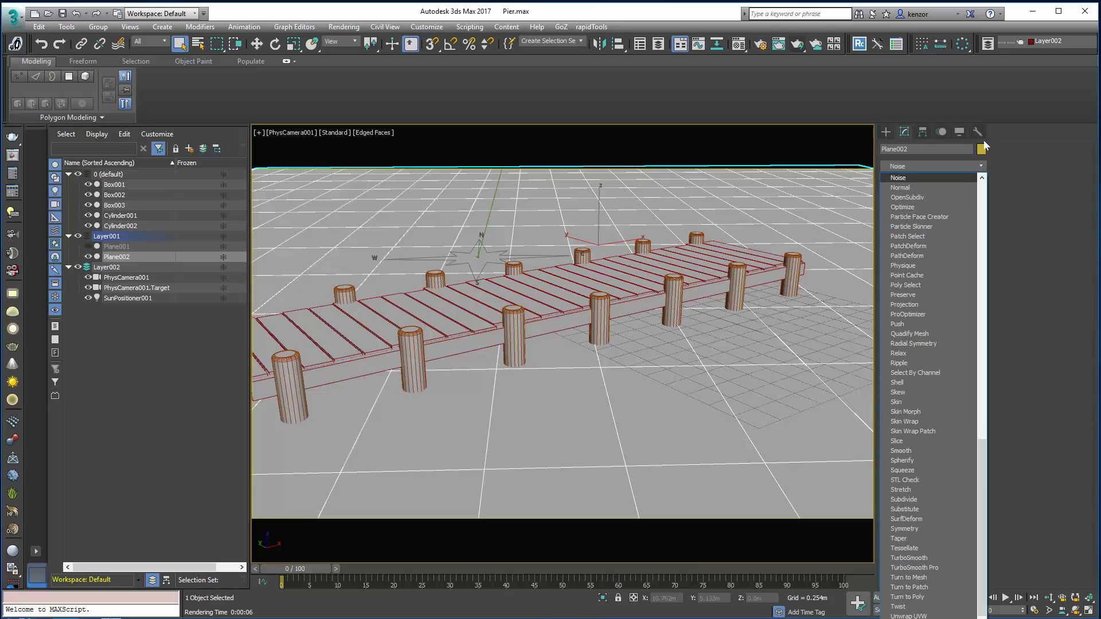
key(Return)
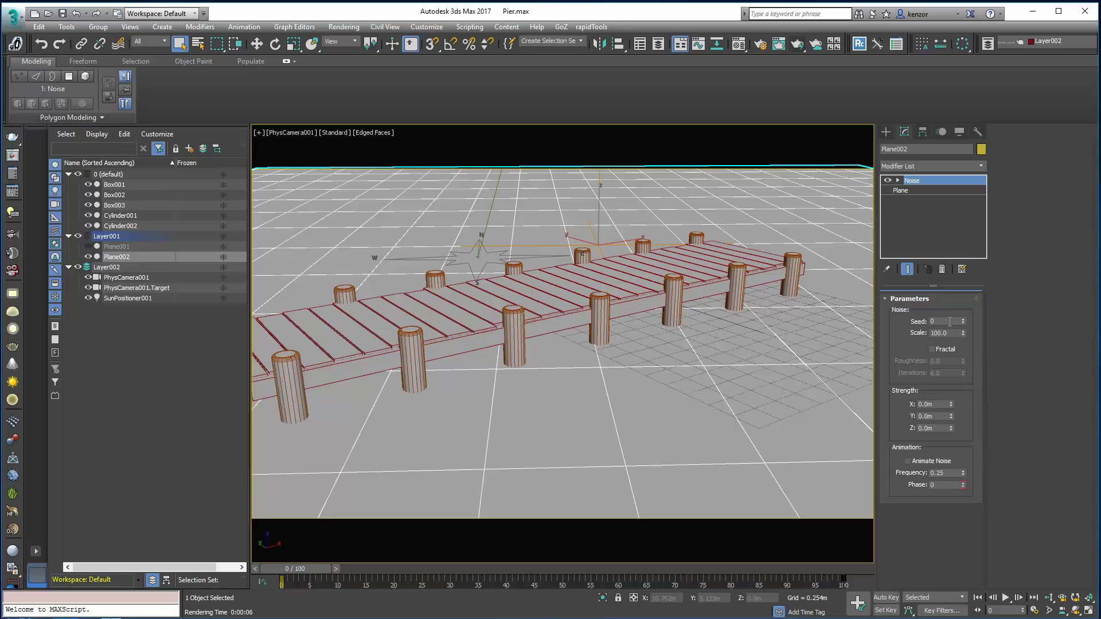
drag(951, 427, 973, 375)
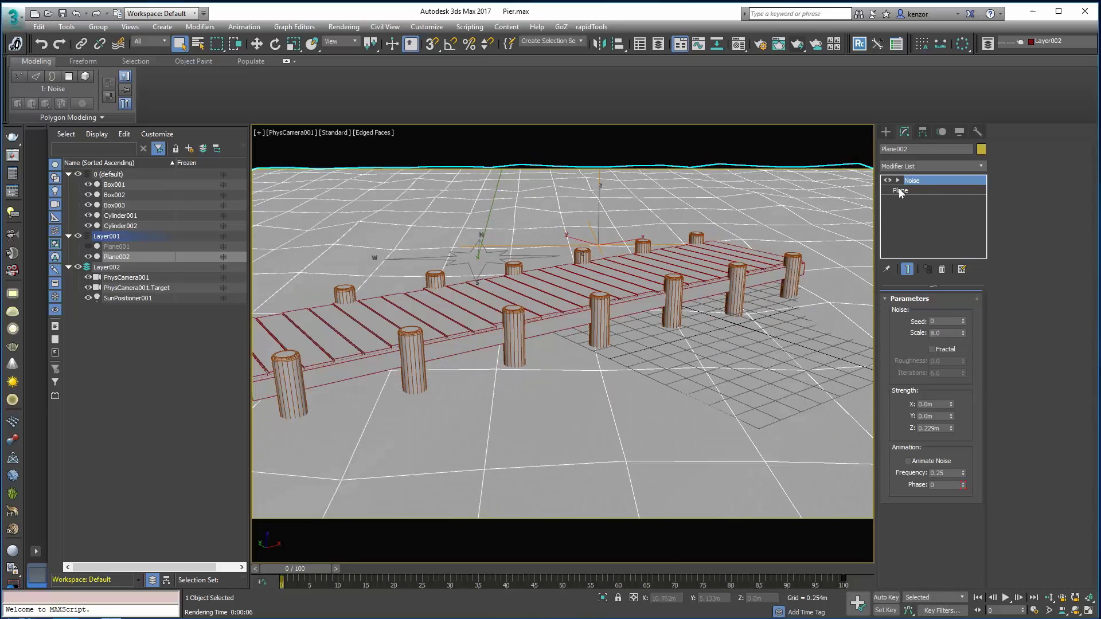
- Add TurboSmooth with 4 iterations beneath the Noise modifier
click(917, 192)
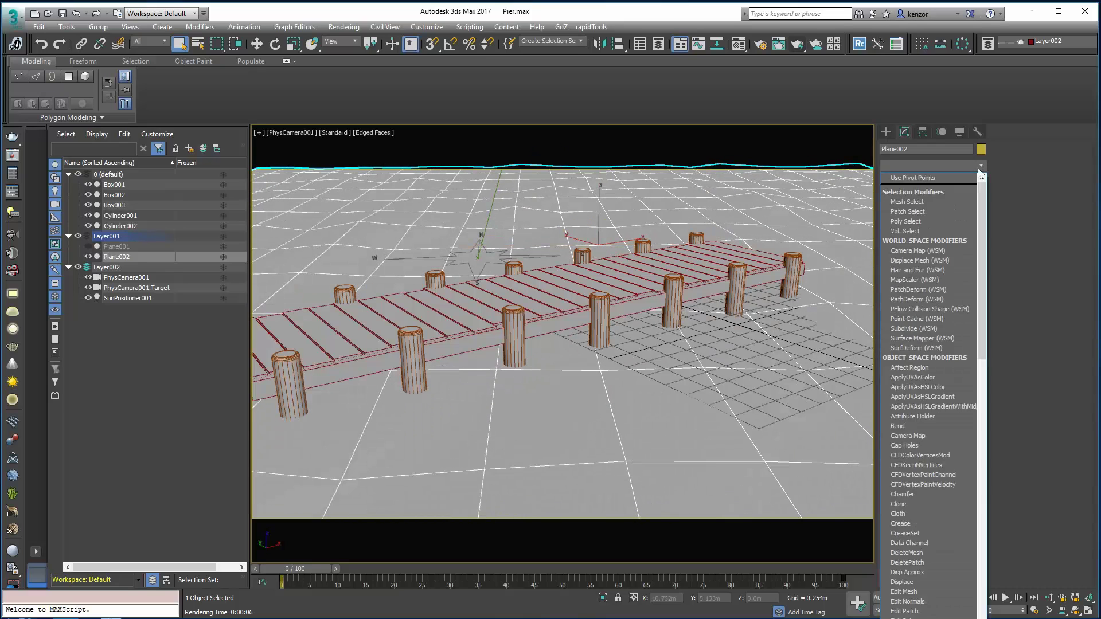
text(turbo)
key(Return)
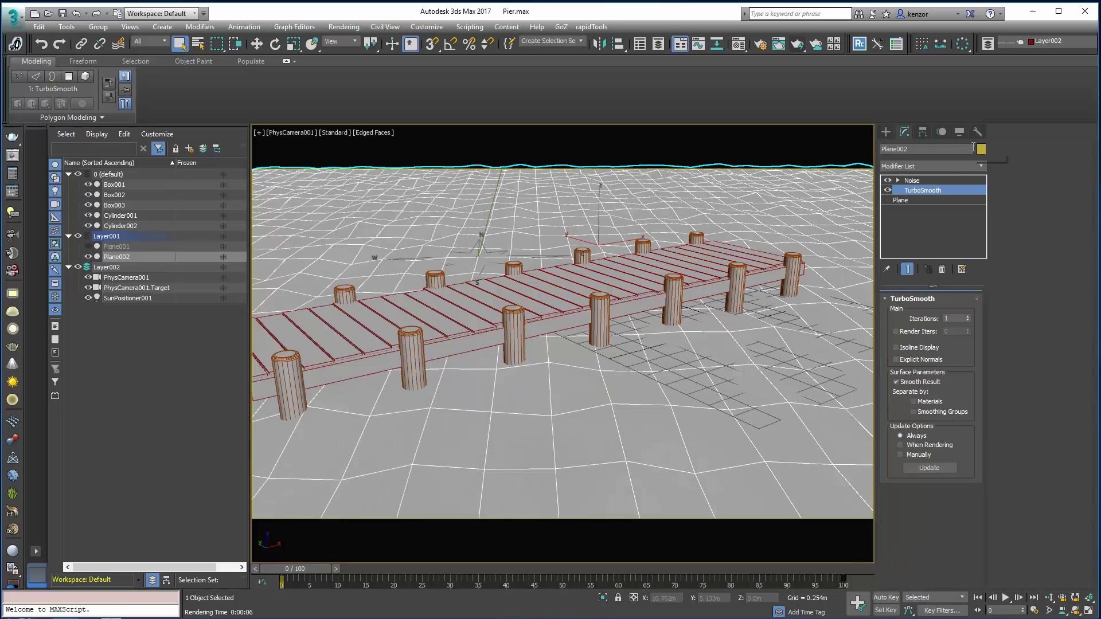
click(969, 317)
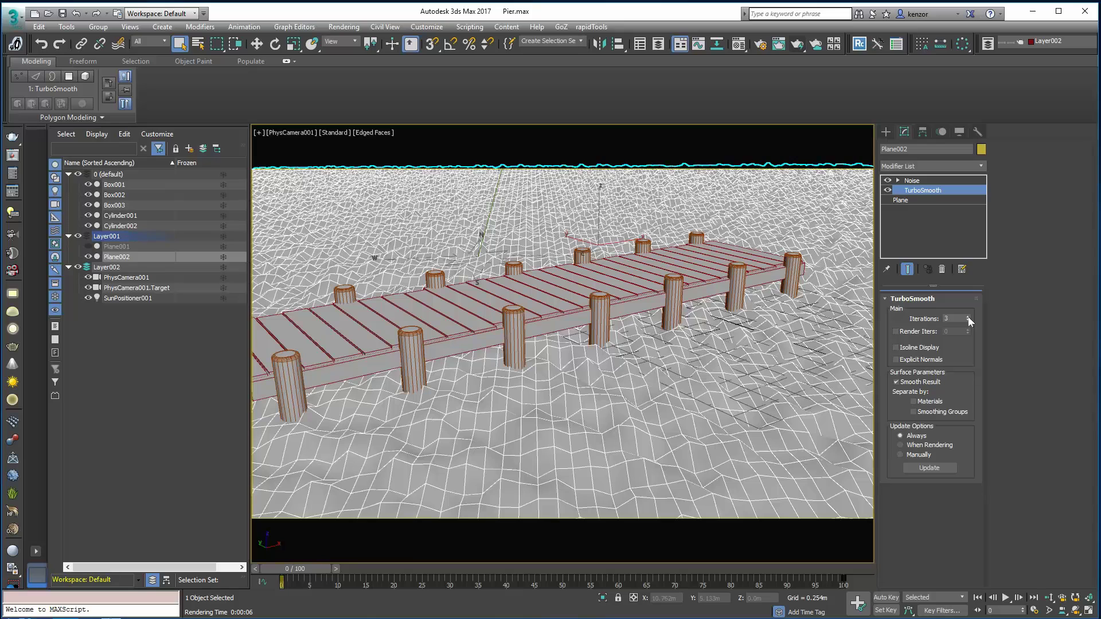
click(968, 316)
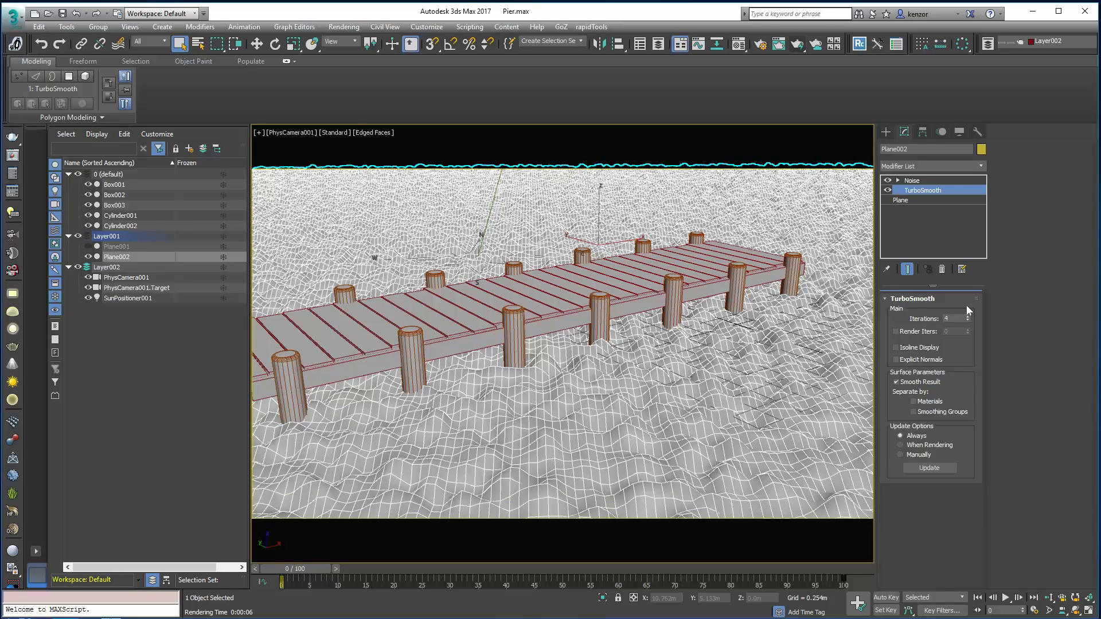
- Make the Noise fractal and raise its scale to 18.834
click(945, 182)
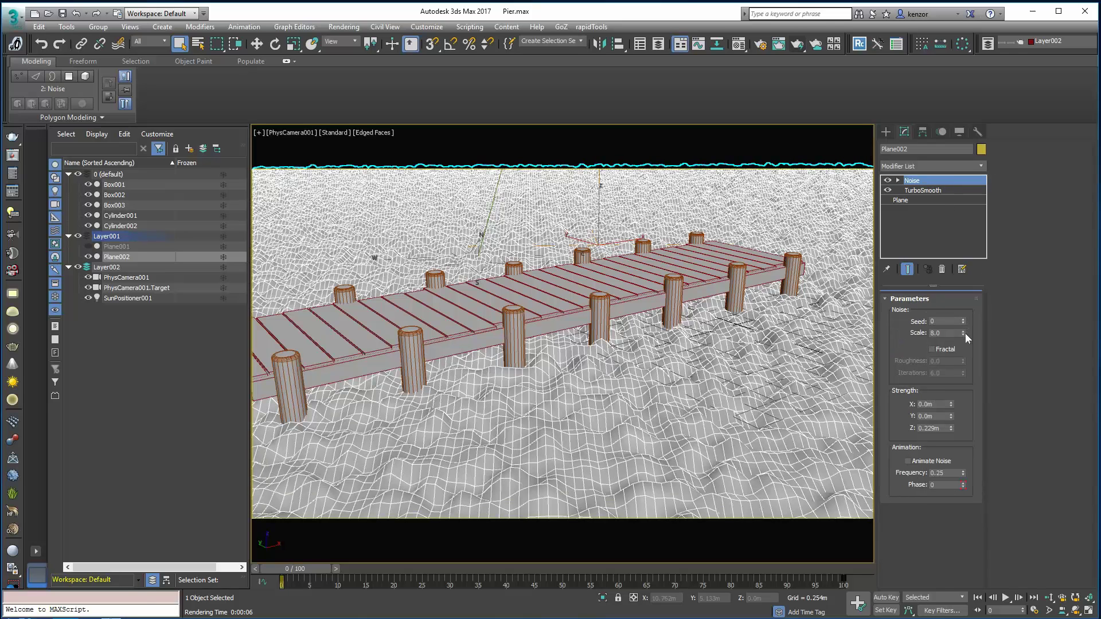
drag(963, 331, 963, 304)
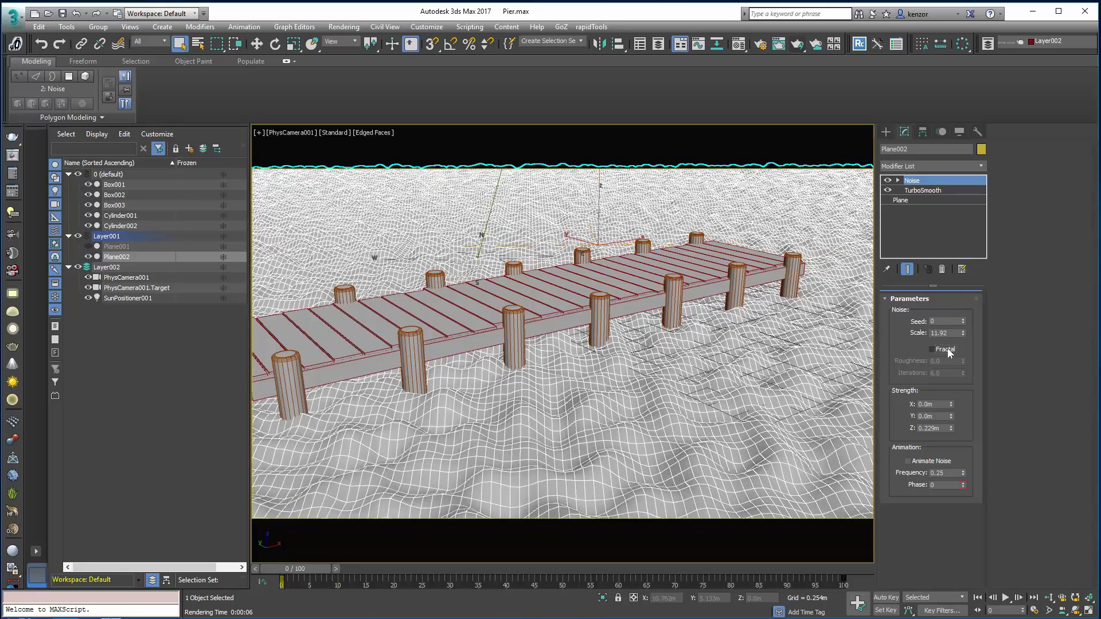
click(946, 350)
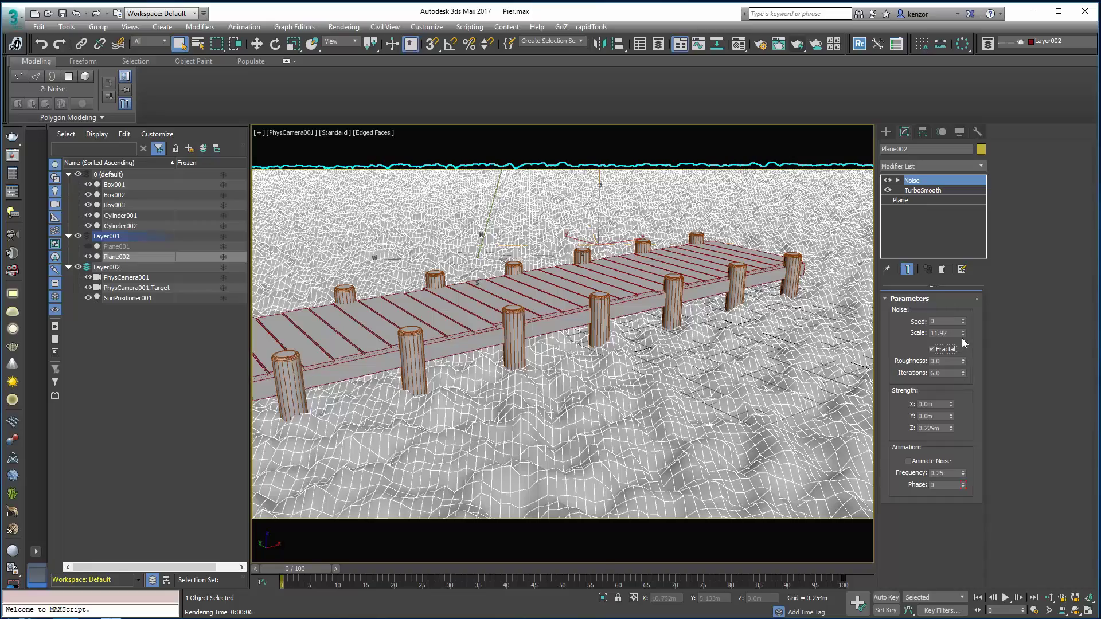
drag(963, 335, 968, 303)
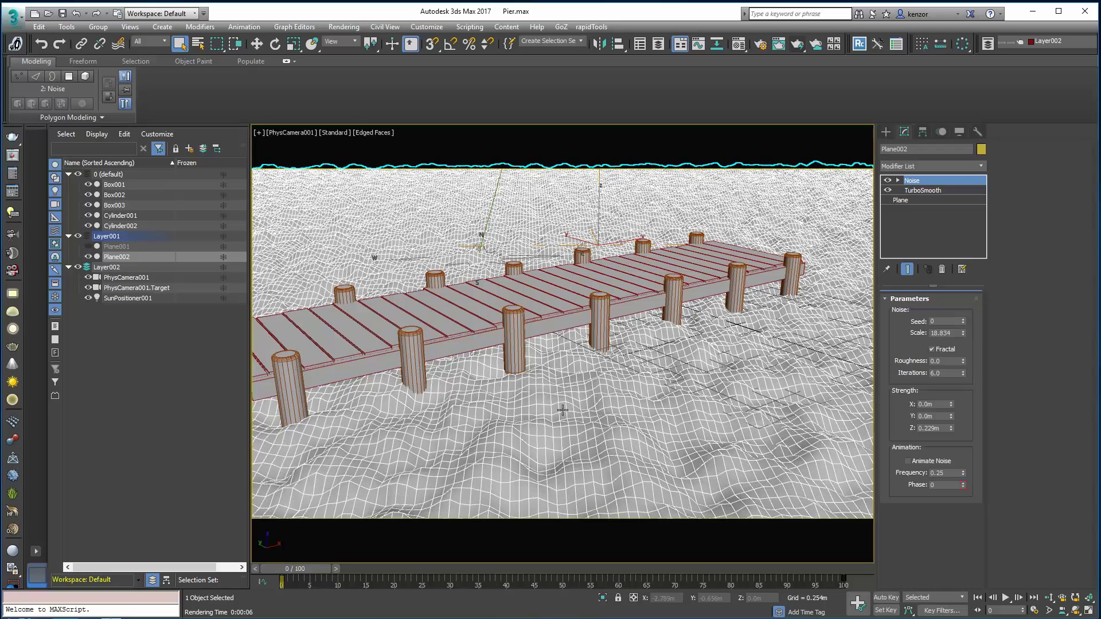
- Add a Push modifier to the water plane, pushing the surface slightly inward
click(981, 166)
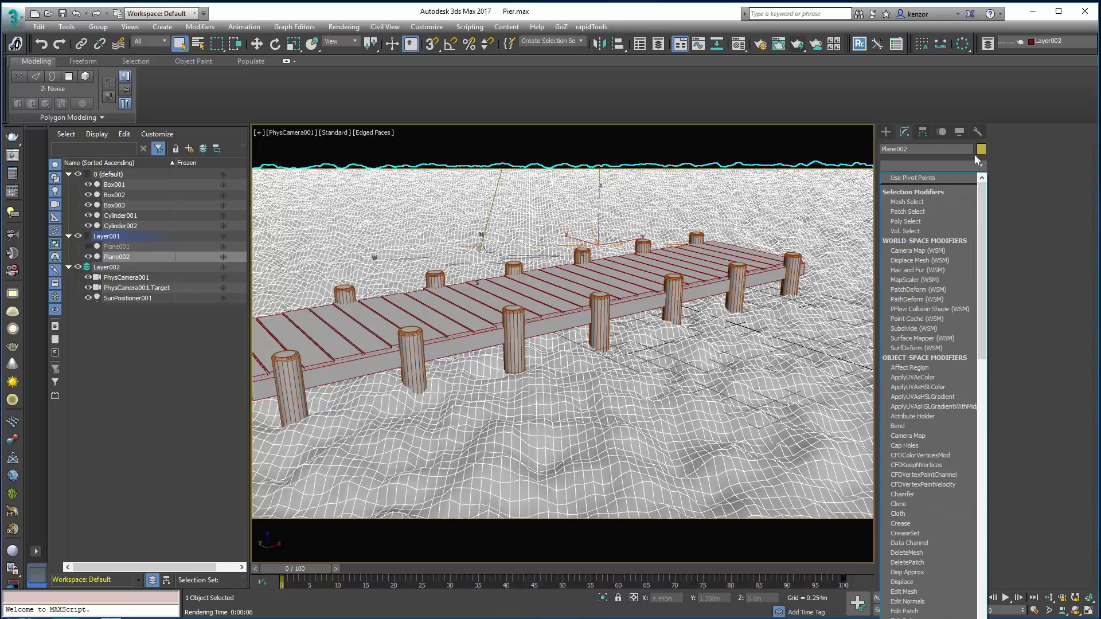
text(pu)
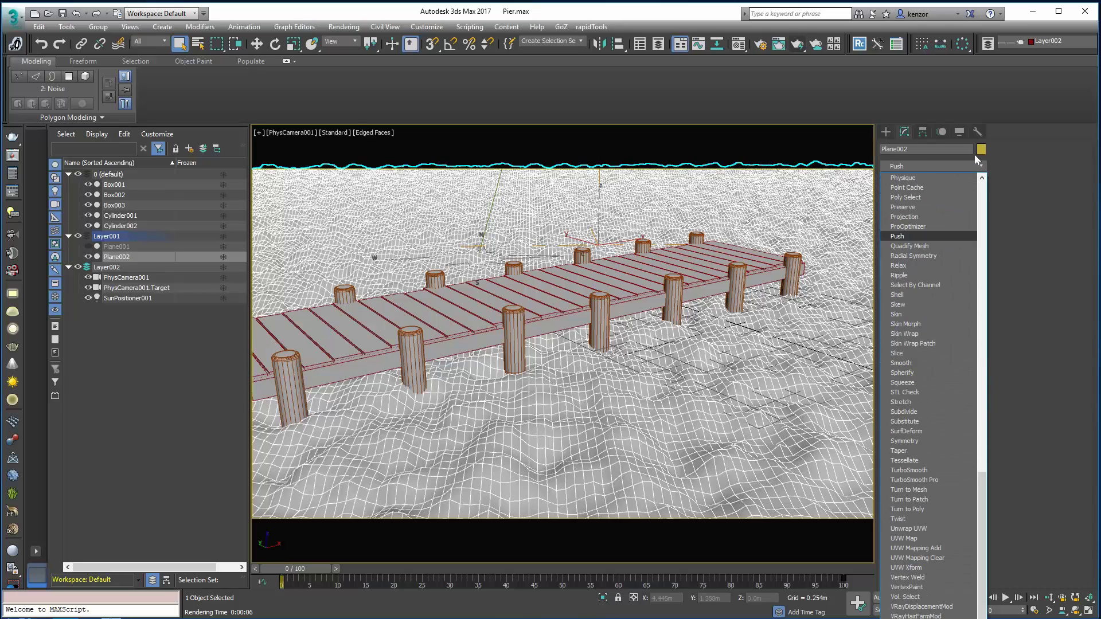
key(Return)
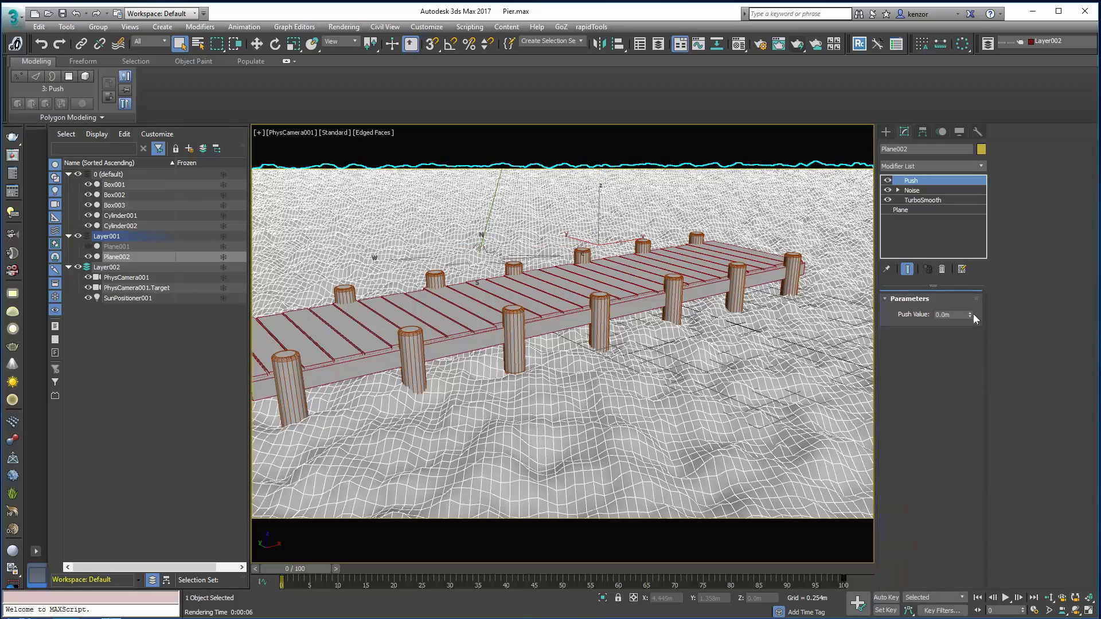
drag(968, 314, 983, 342)
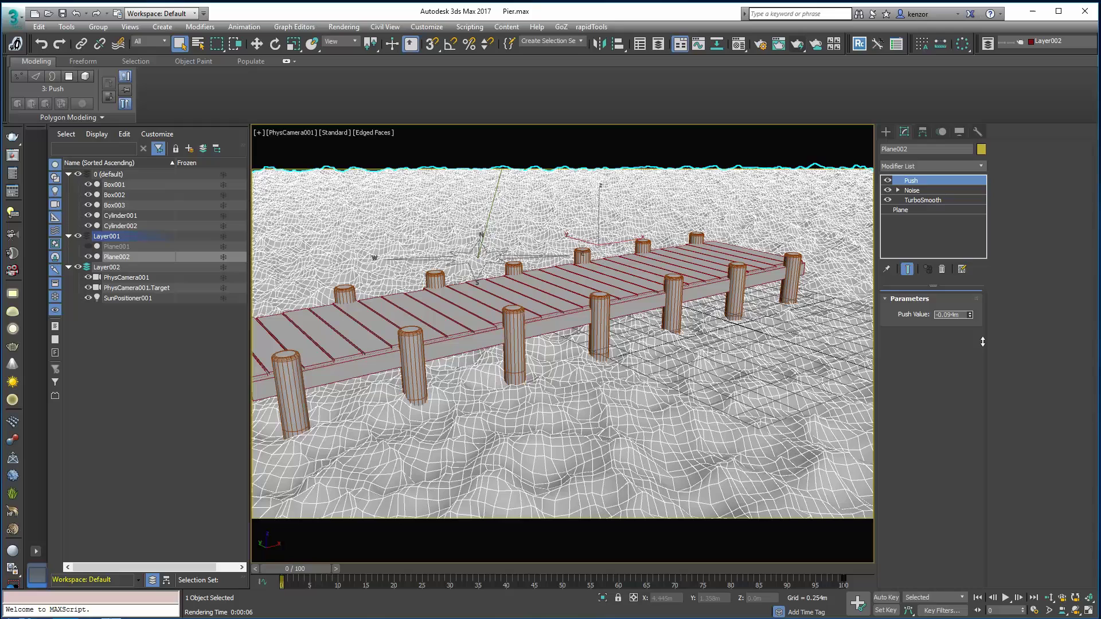
- Lower Noise Z strength to 0.123 m, set scale 20.529, and deepen the Push to -0.129 m
click(956, 191)
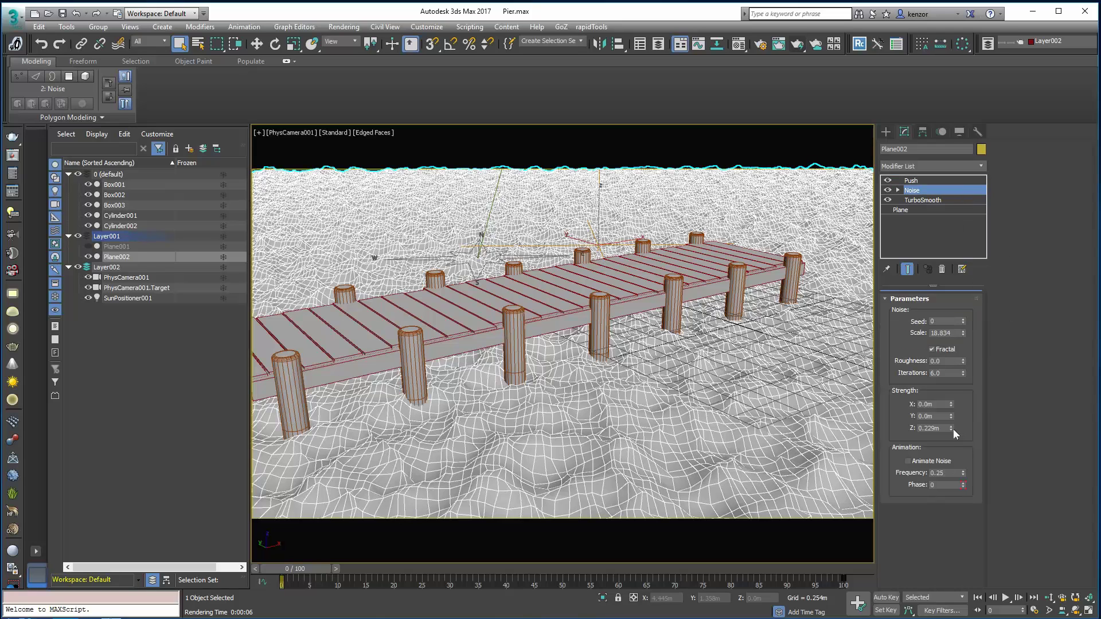
drag(952, 428, 964, 452)
click(803, 152)
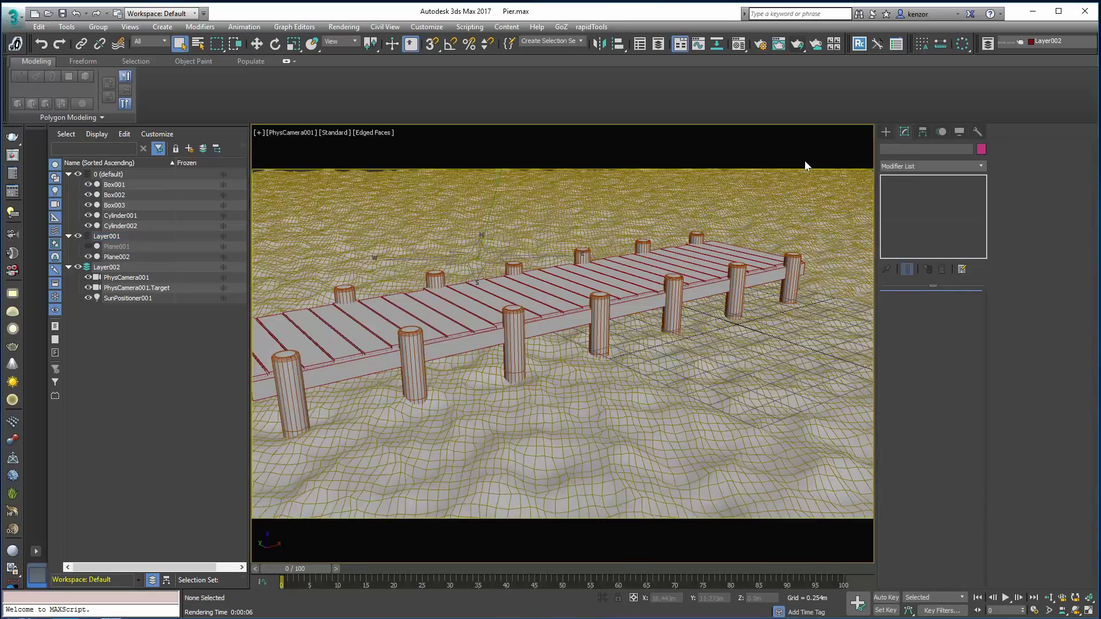
click(828, 248)
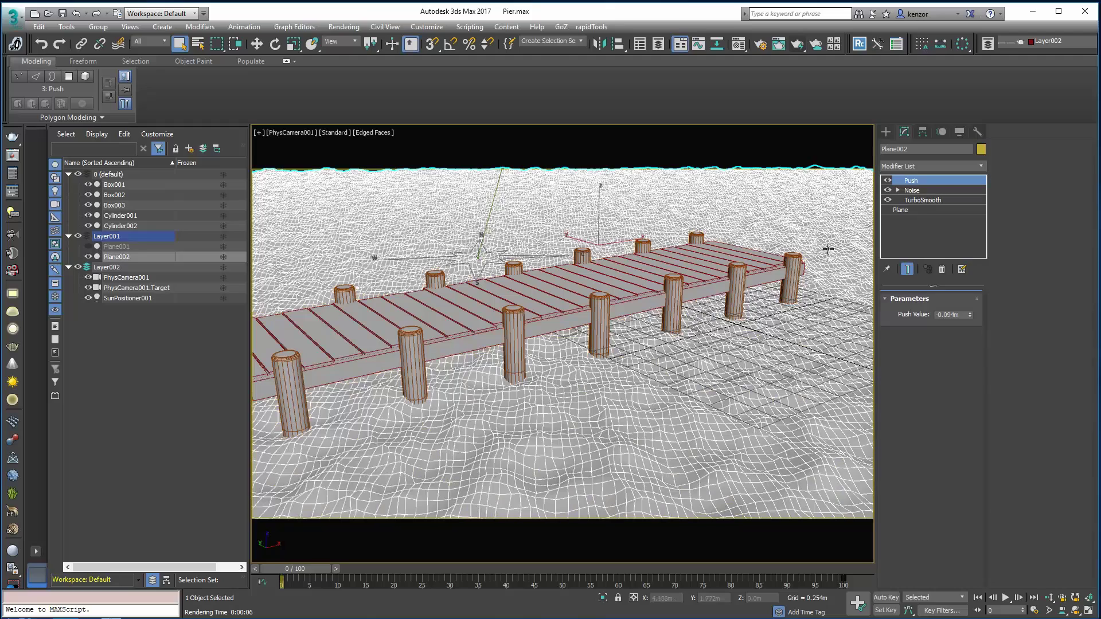
click(929, 190)
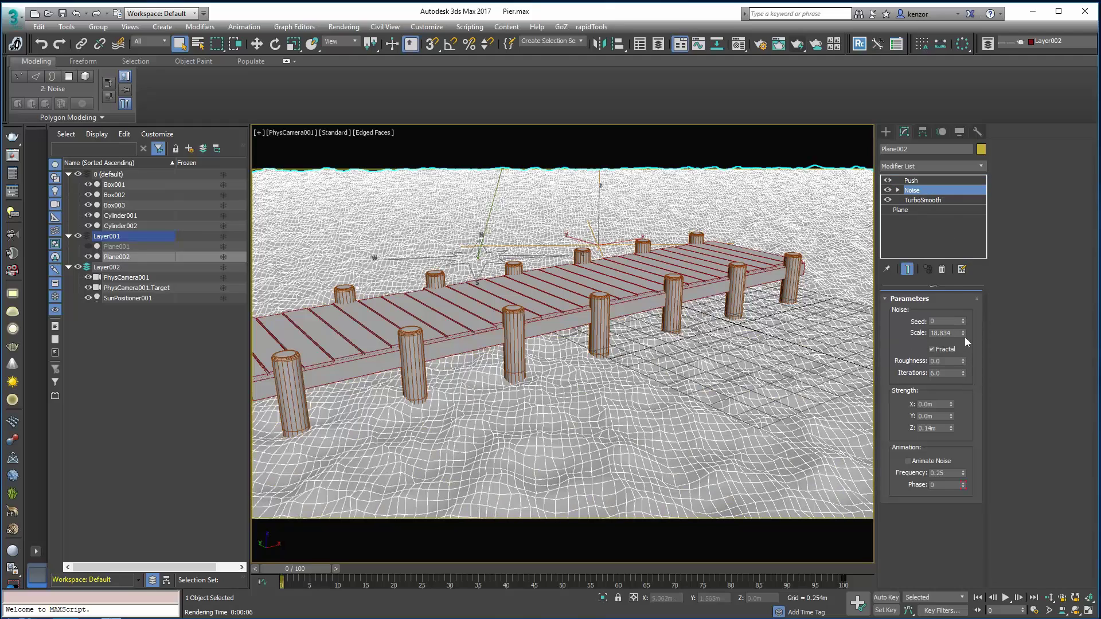
drag(964, 336, 964, 341)
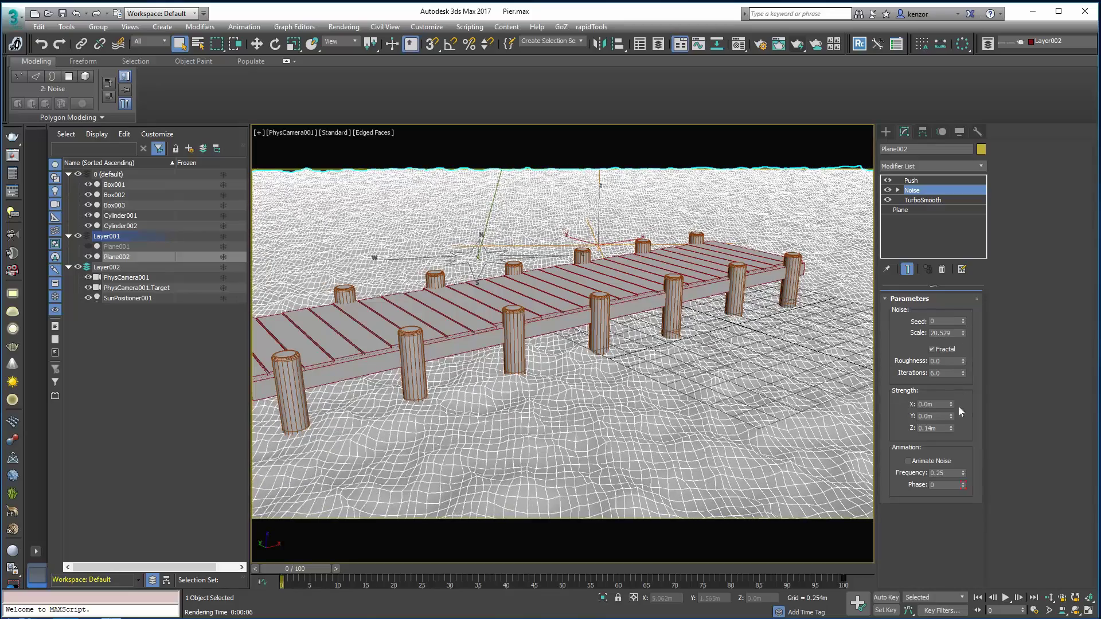
drag(951, 430, 952, 437)
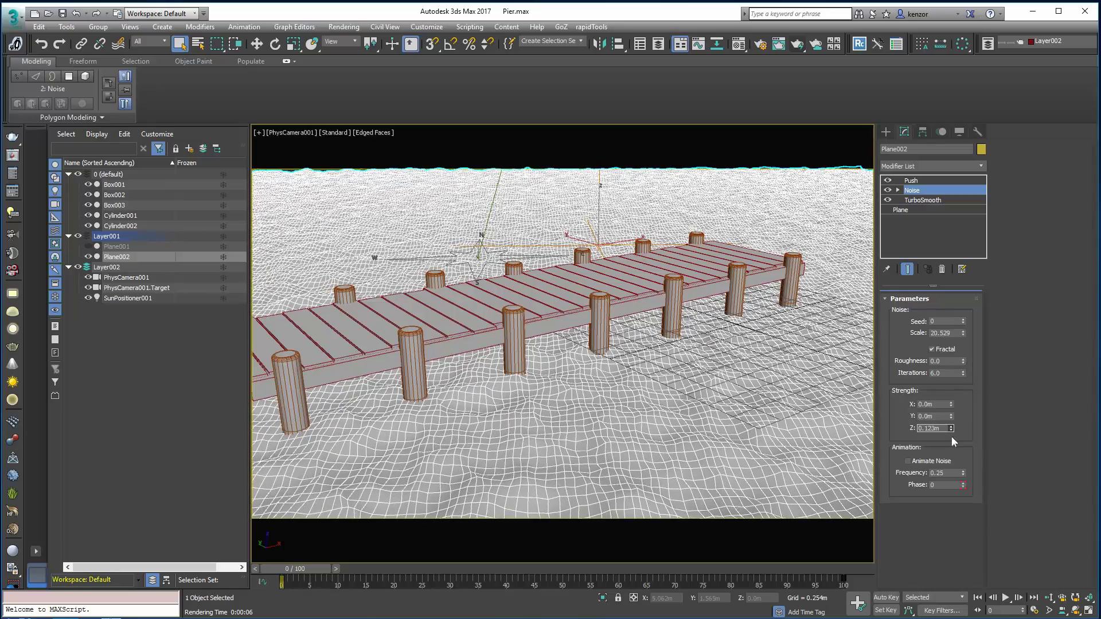
click(941, 180)
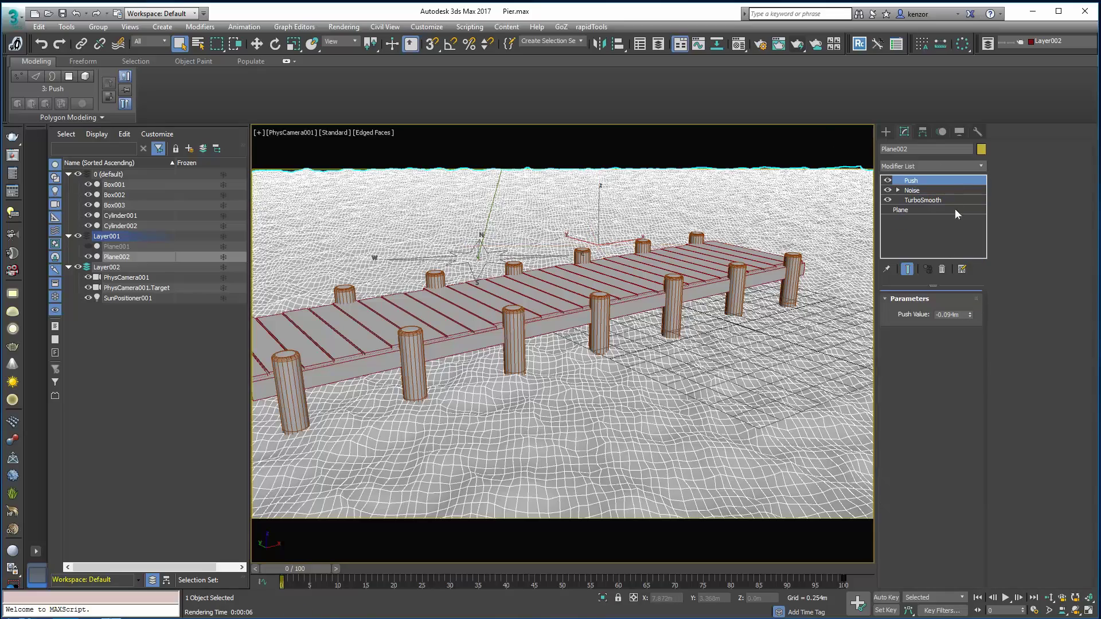
drag(969, 314, 972, 341)
- Render the camera view and move the Rendered Frame Window aside to inspect the pier
click(798, 44)
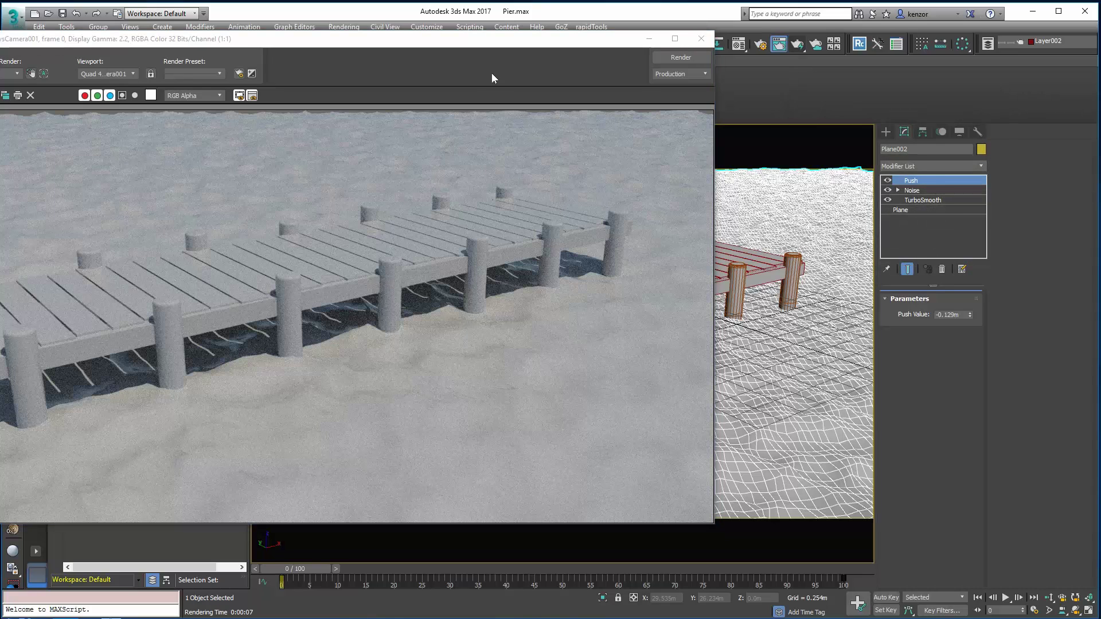
drag(459, 38, 661, 31)
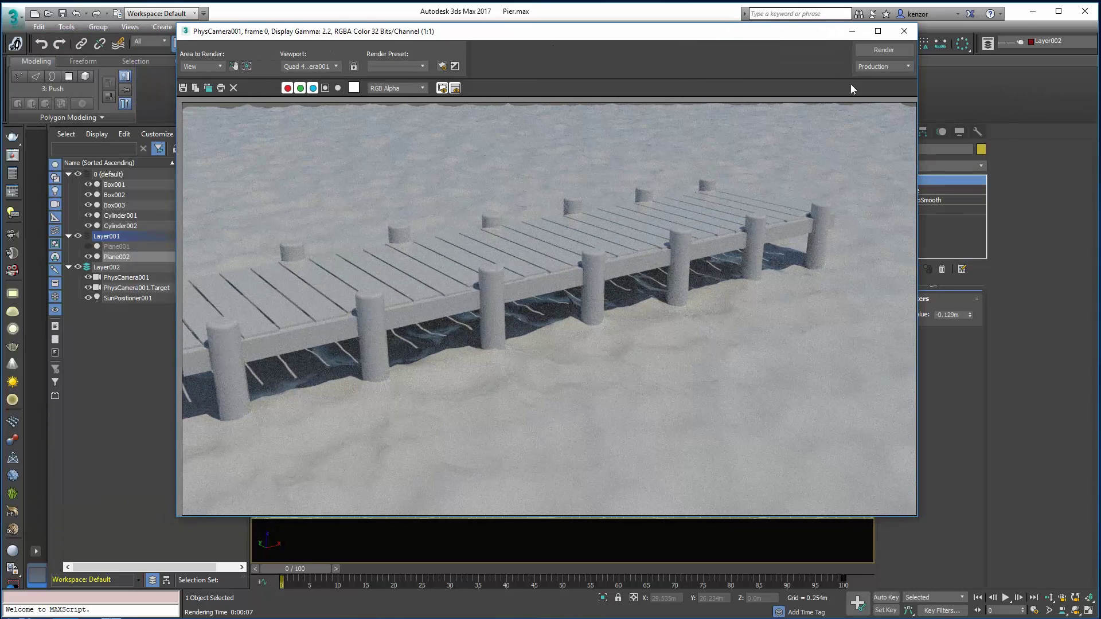
- Move Plane002 farther back and enlarge its Length and Width
click(903, 32)
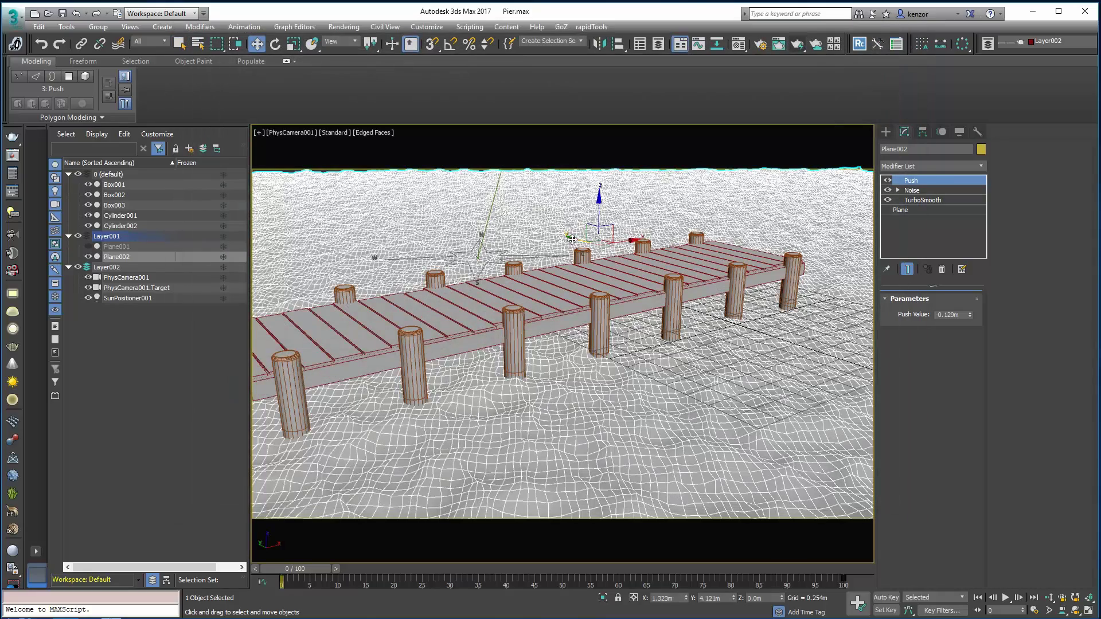
mouse_move(577, 240)
mouse_down()
mouse_move(547, 233)
mouse_move(596, 230)
mouse_move(562, 223)
mouse_up()
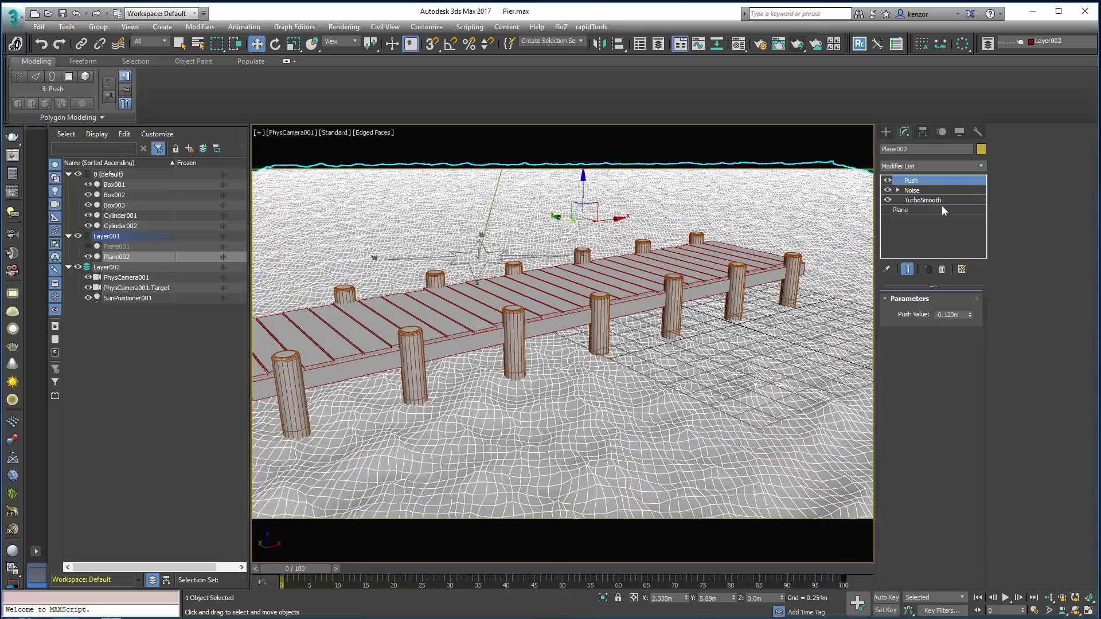
click(940, 210)
drag(966, 315, 970, 328)
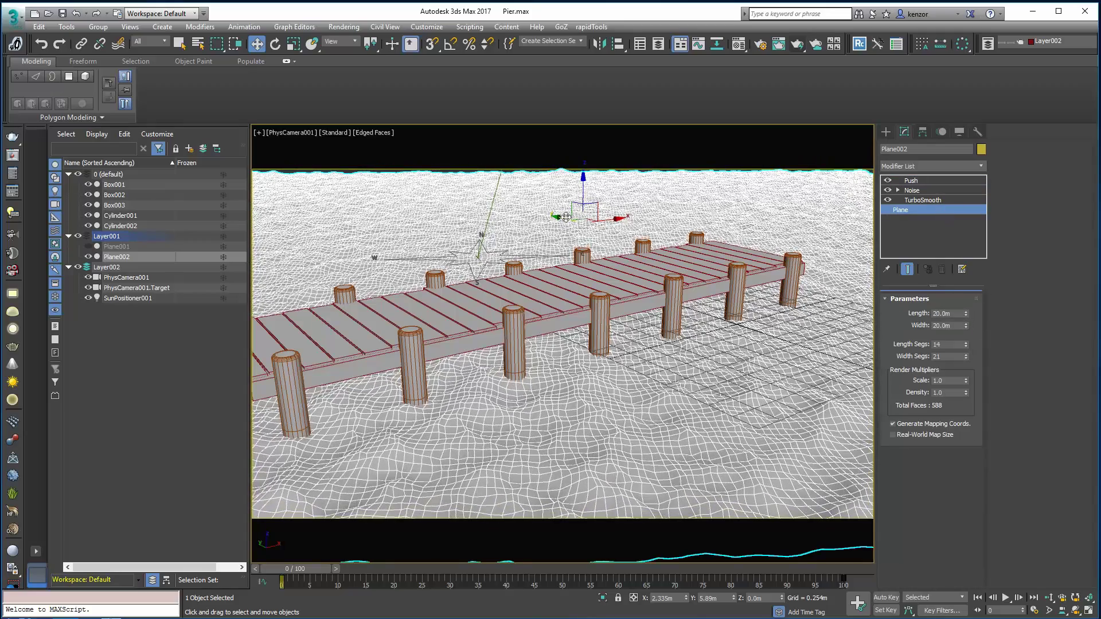
mouse_move(594, 219)
mouse_down()
mouse_move(579, 214)
mouse_move(603, 212)
mouse_up()
drag(965, 326, 967, 311)
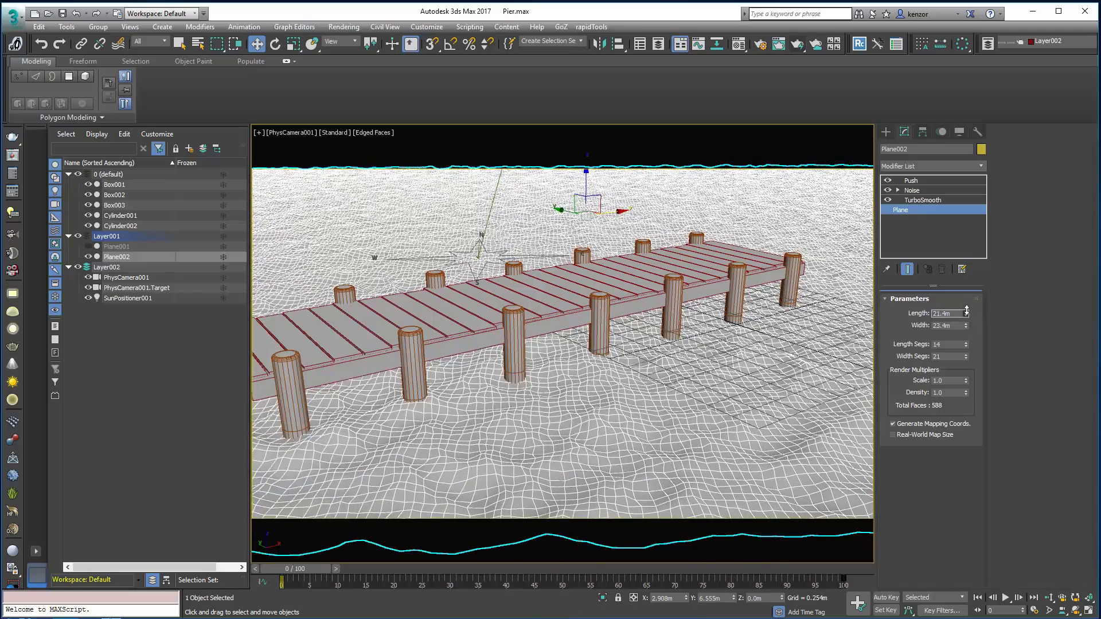
- Set Plane002's TurboSmooth Iterations to 5
click(948, 199)
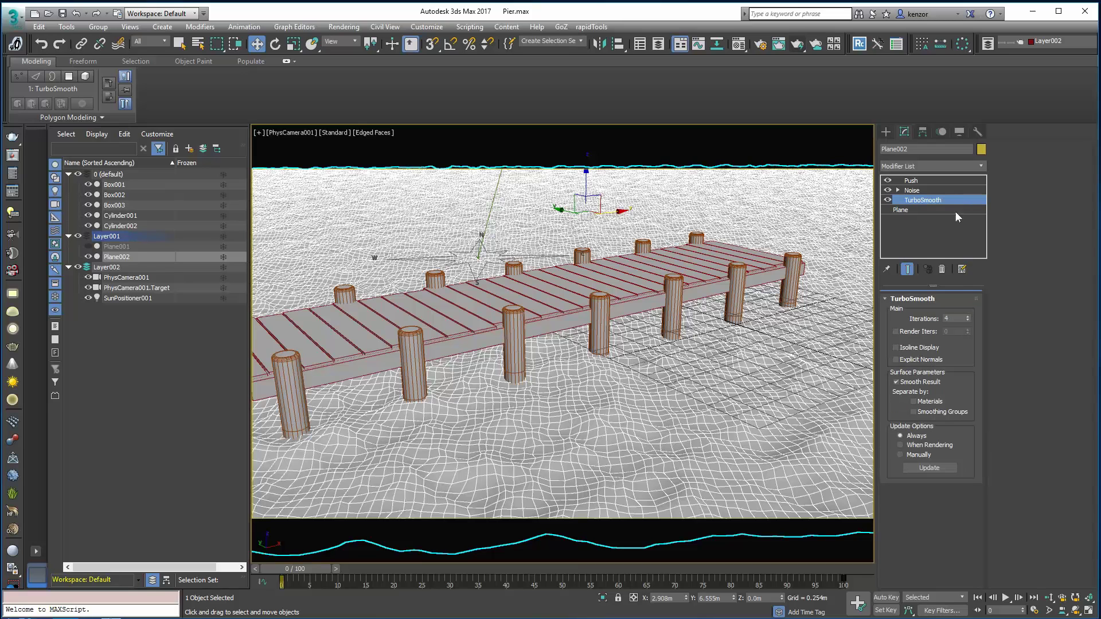
click(968, 315)
click(968, 315)
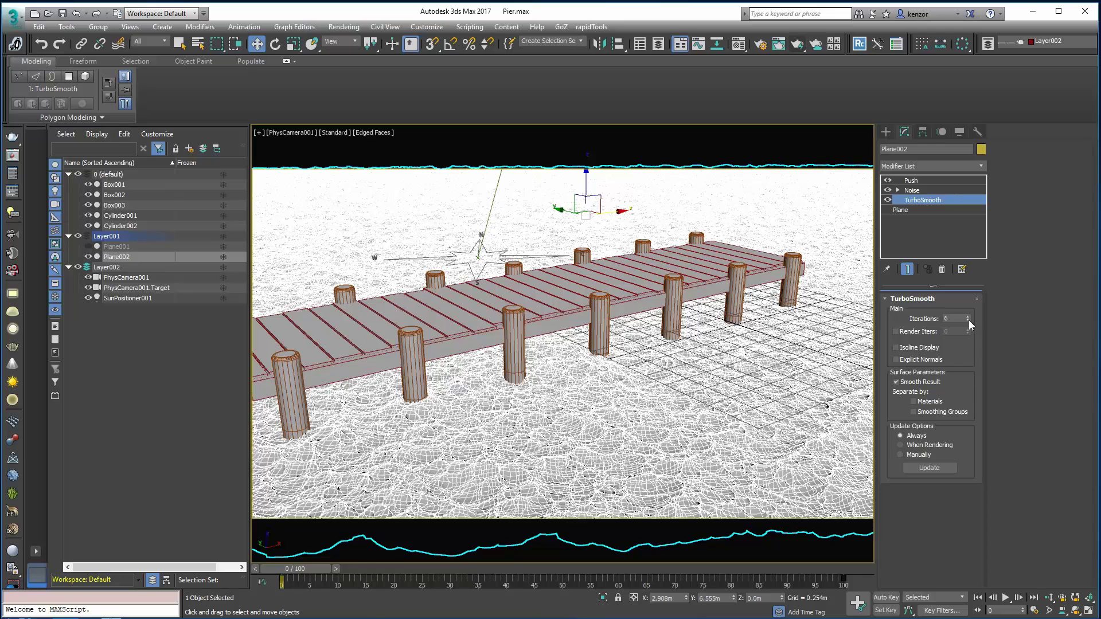
click(968, 319)
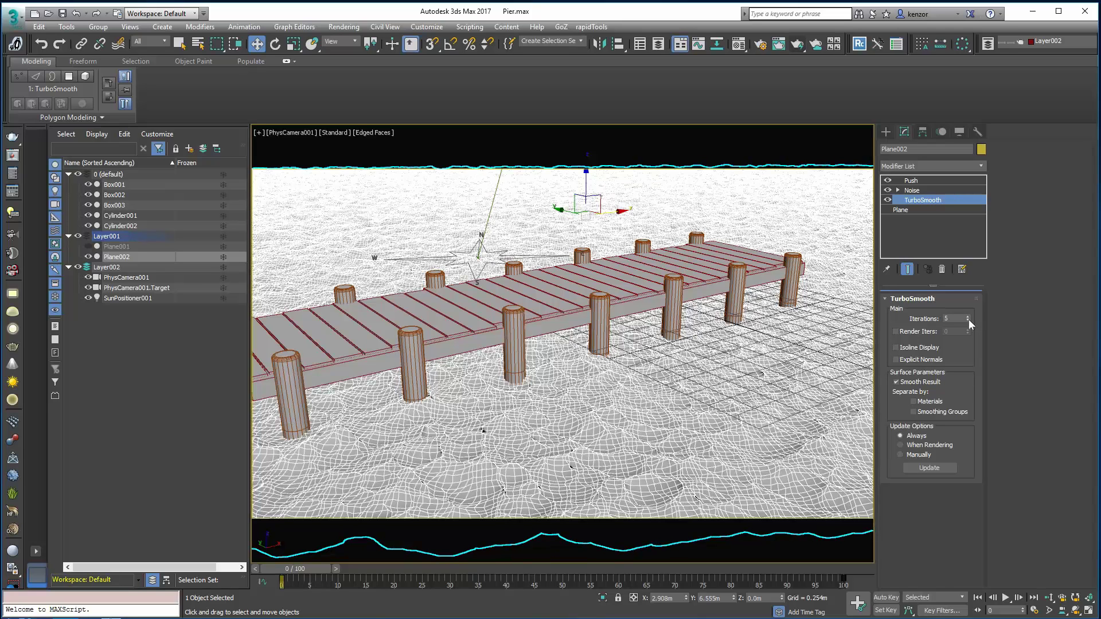
- Ease the Push Value to about -0.098m and start a new production render
click(934, 189)
click(940, 180)
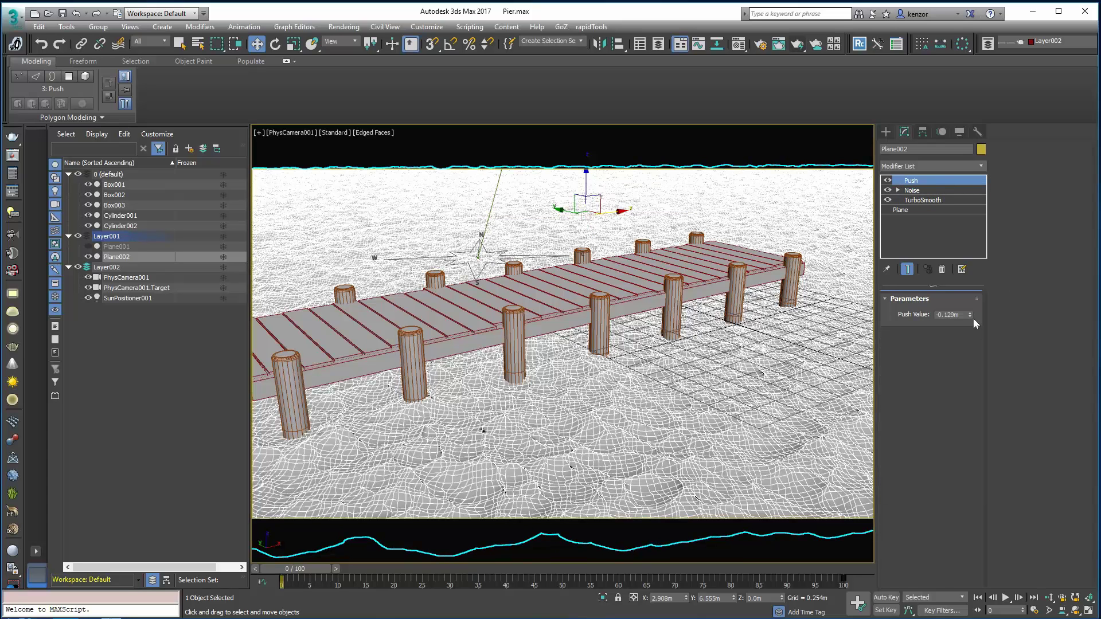
drag(972, 318, 972, 305)
click(796, 44)
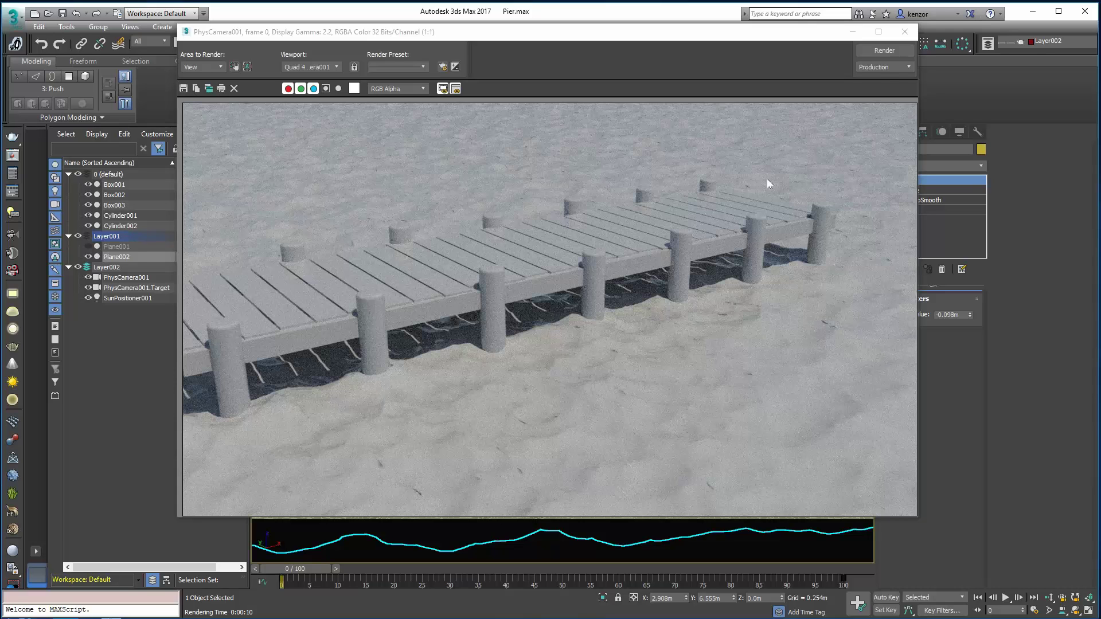
- Set the water's Push Value to -0.05 and render the pier again
click(905, 32)
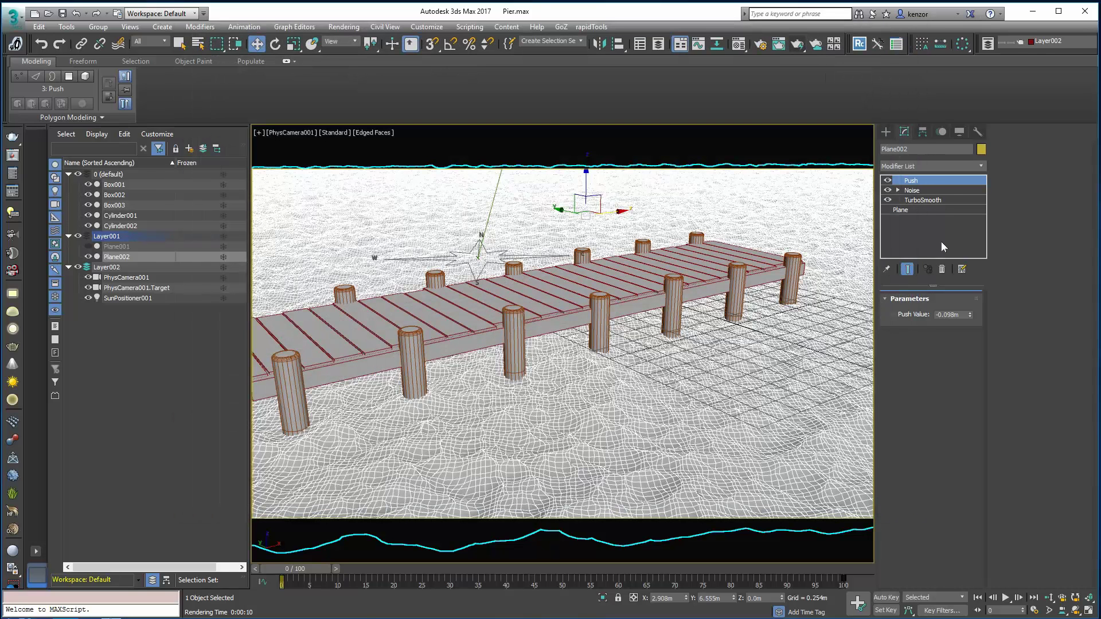
double_click(956, 313)
text(-0.05)
key(Return)
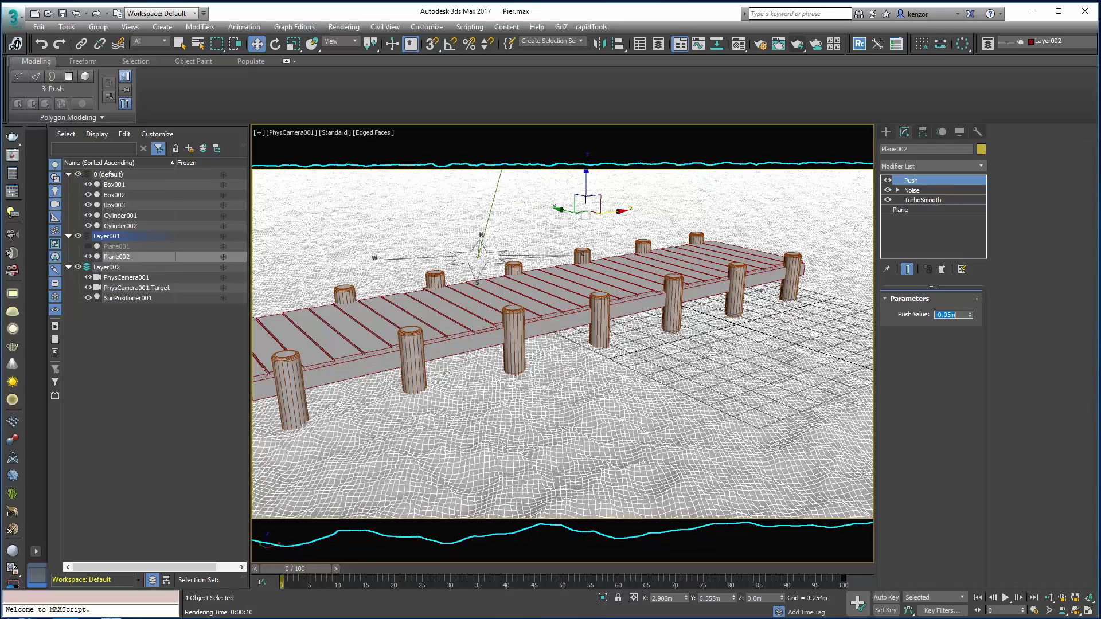
click(798, 43)
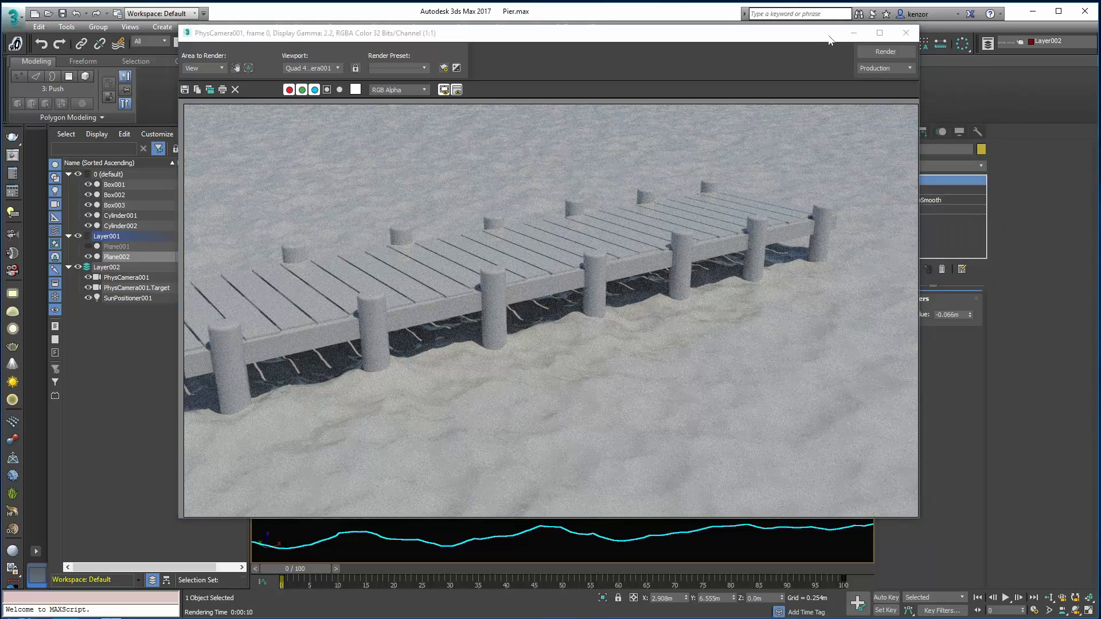
- Close the rendered image, select the Noise modifier and preview the animation playback
drag(816, 36, 757, 115)
click(847, 110)
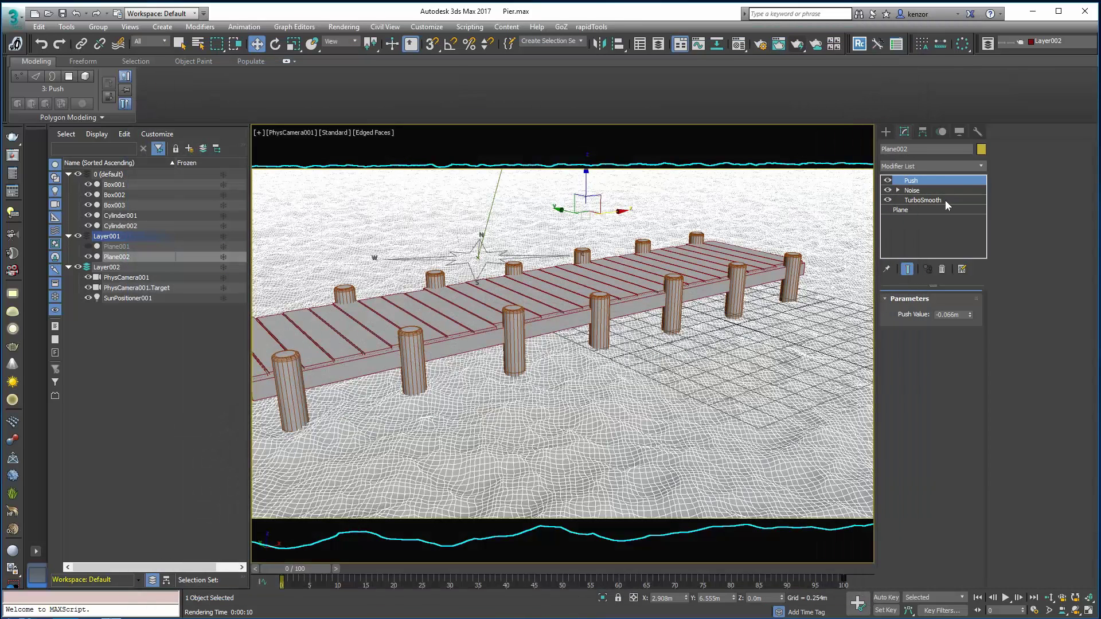
click(945, 189)
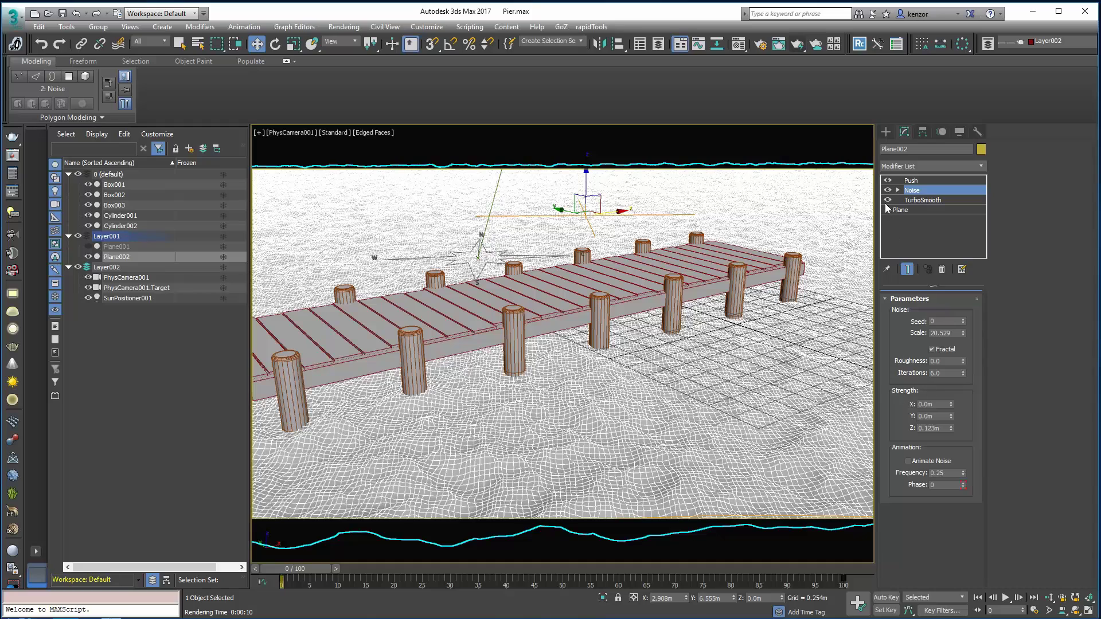
click(1005, 598)
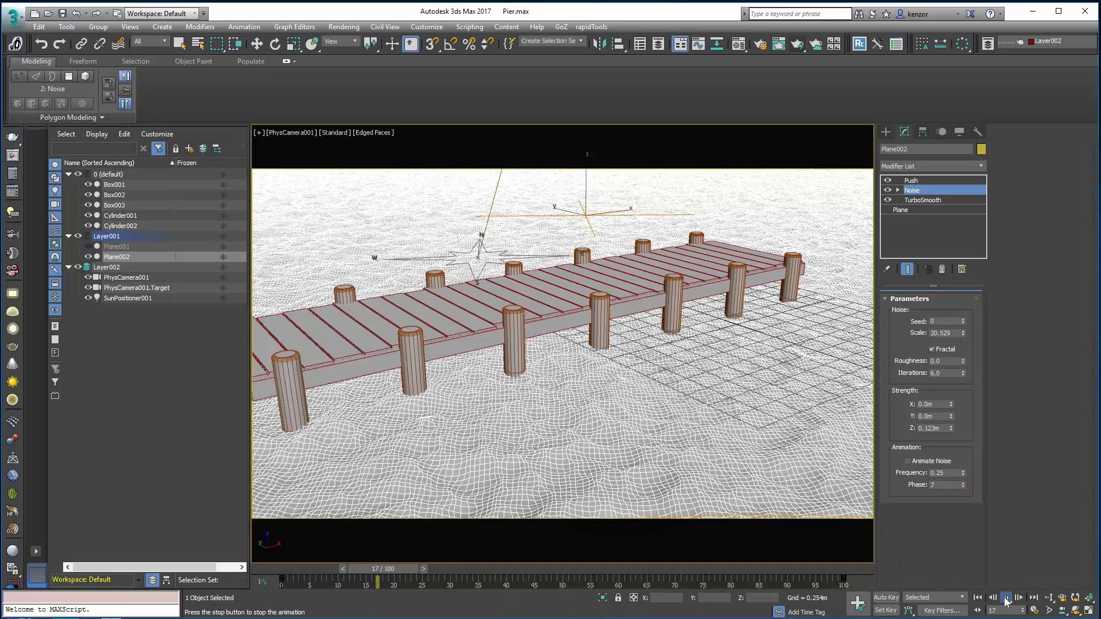
click(1006, 599)
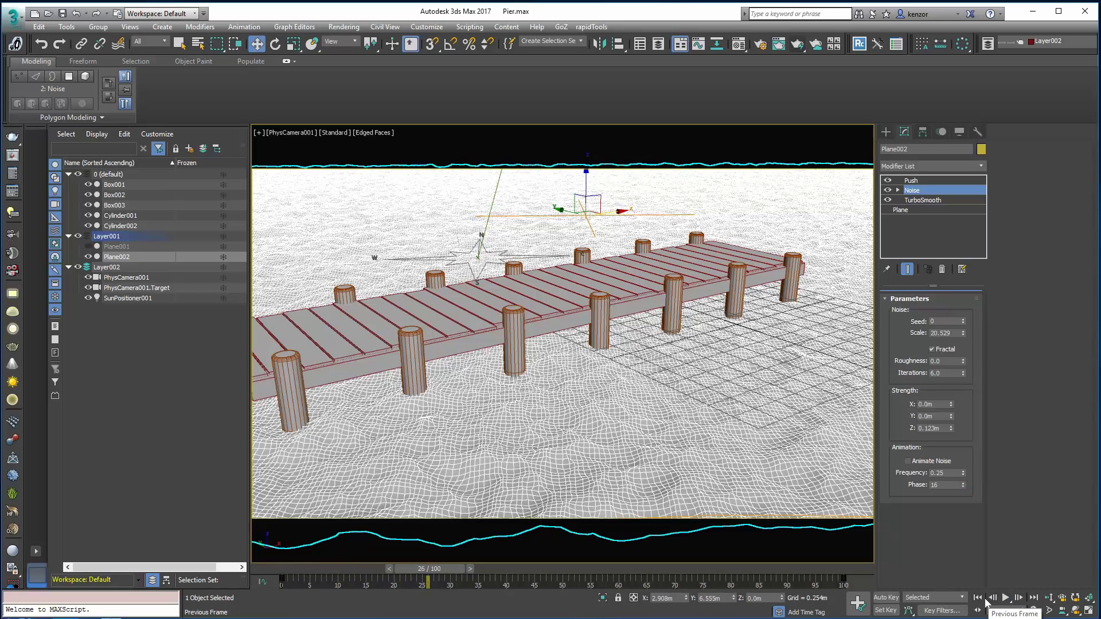
- Enable Animate Noise, preview the moving waves, then return to frame 0
click(908, 460)
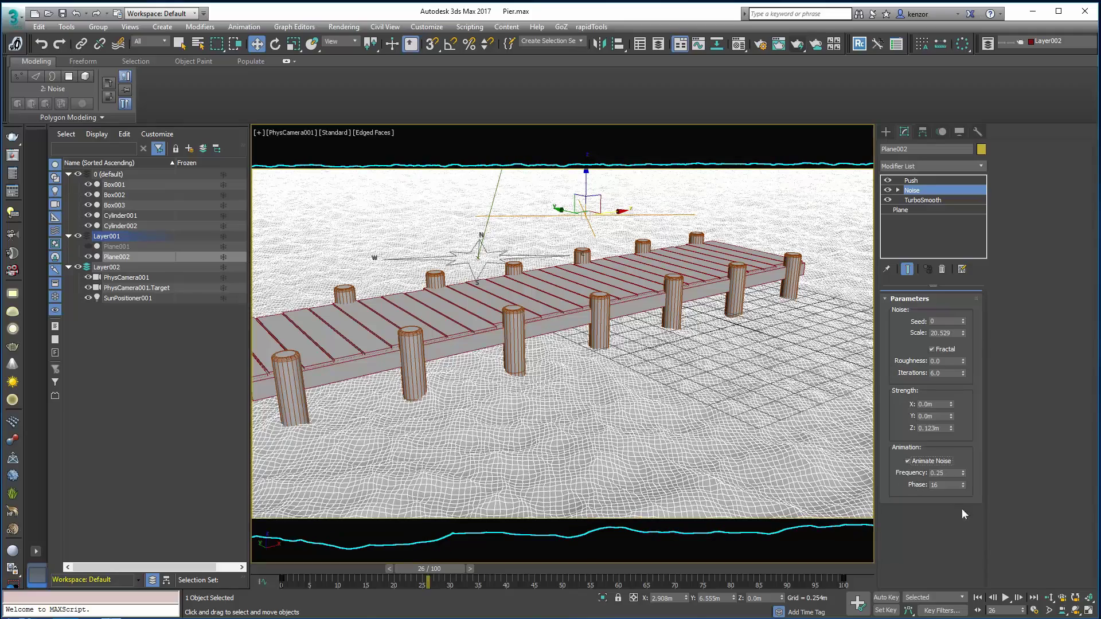
click(1007, 598)
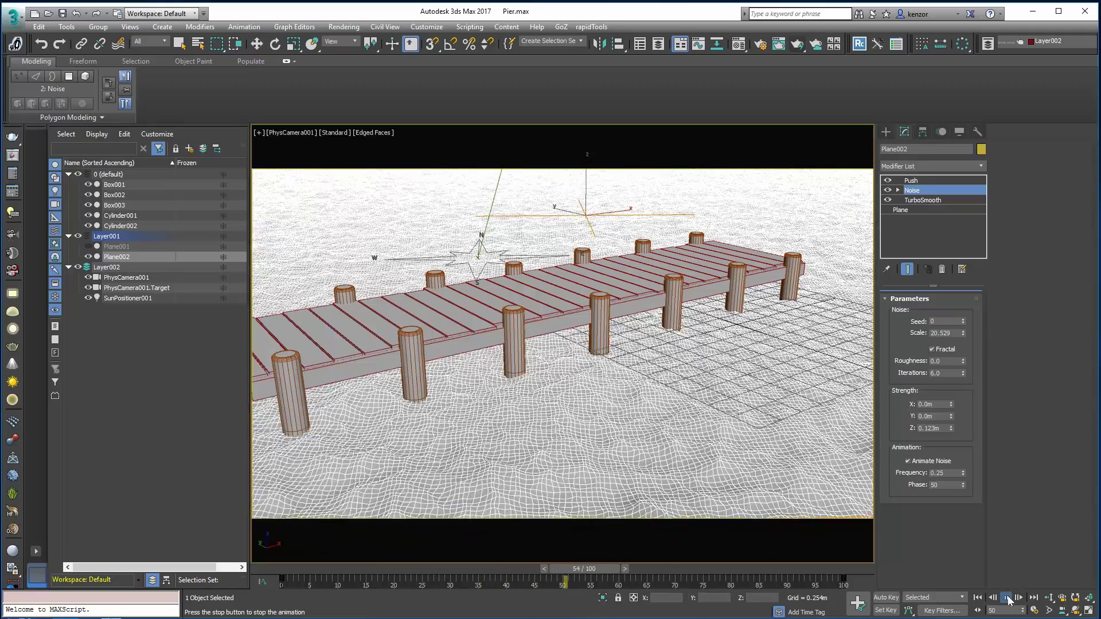
click(1006, 598)
click(977, 598)
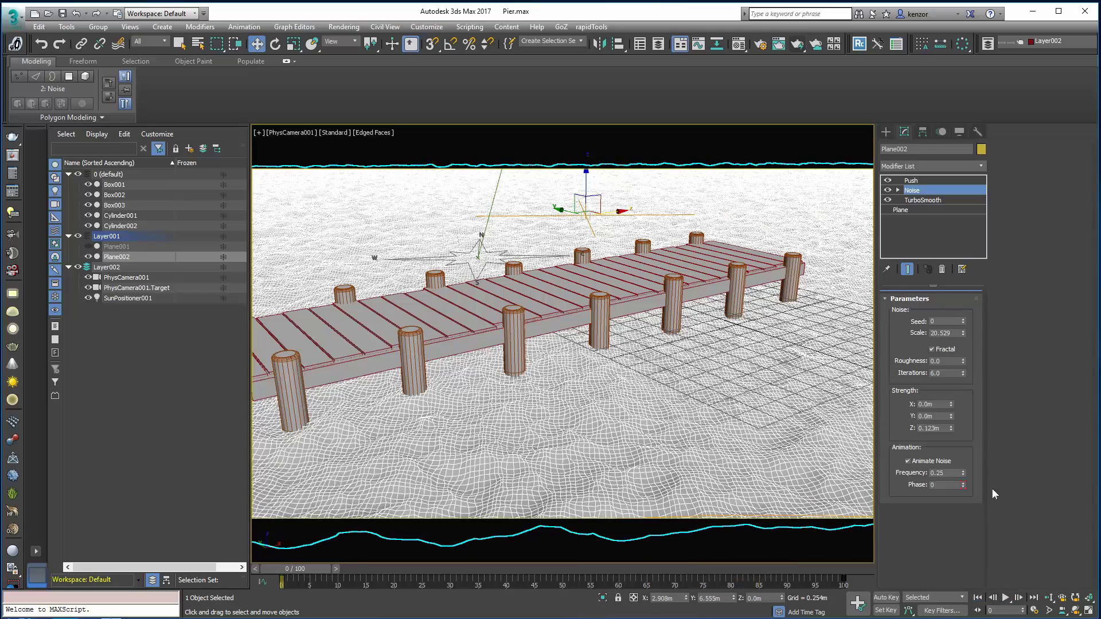
- Set TurboSmooth Iterations to 4, preview the waves, then move the time slider to frame 10
click(928, 199)
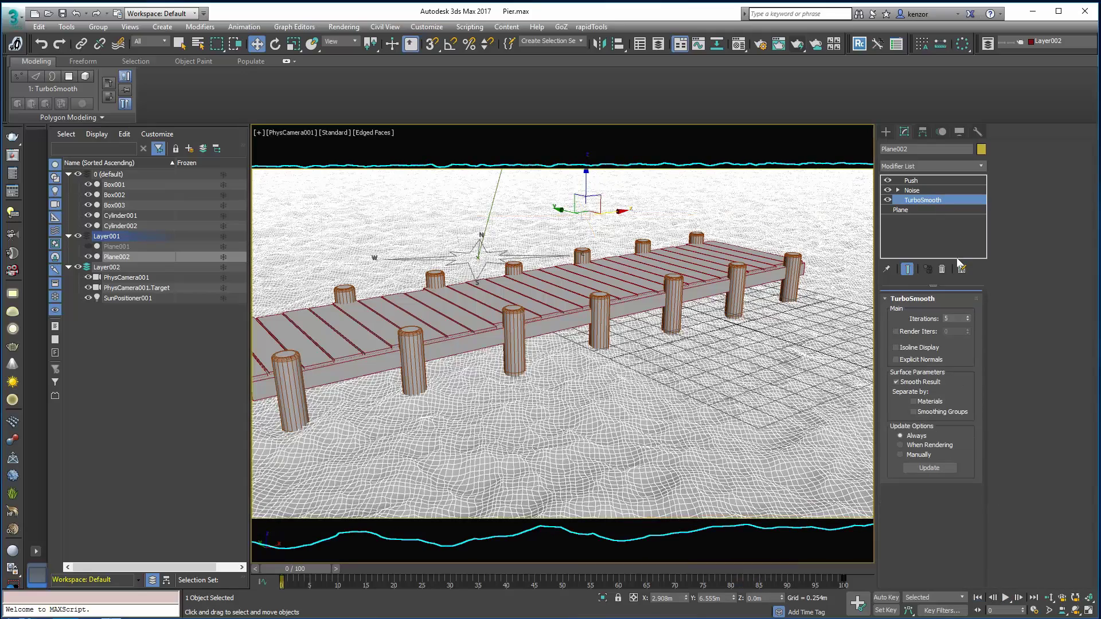
click(968, 321)
click(1007, 598)
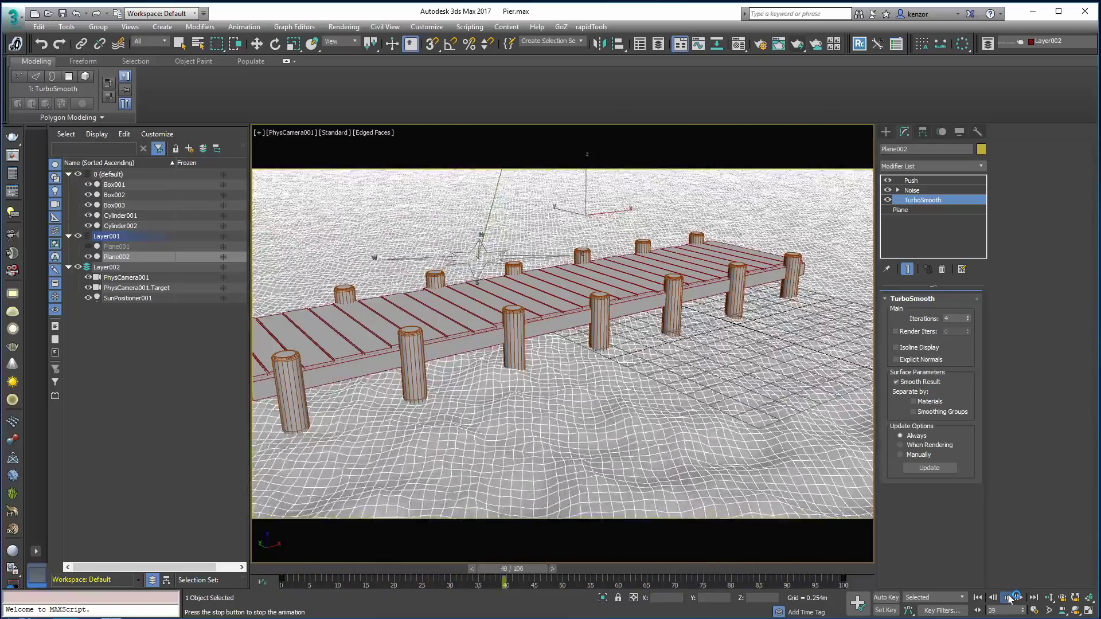
click(1007, 597)
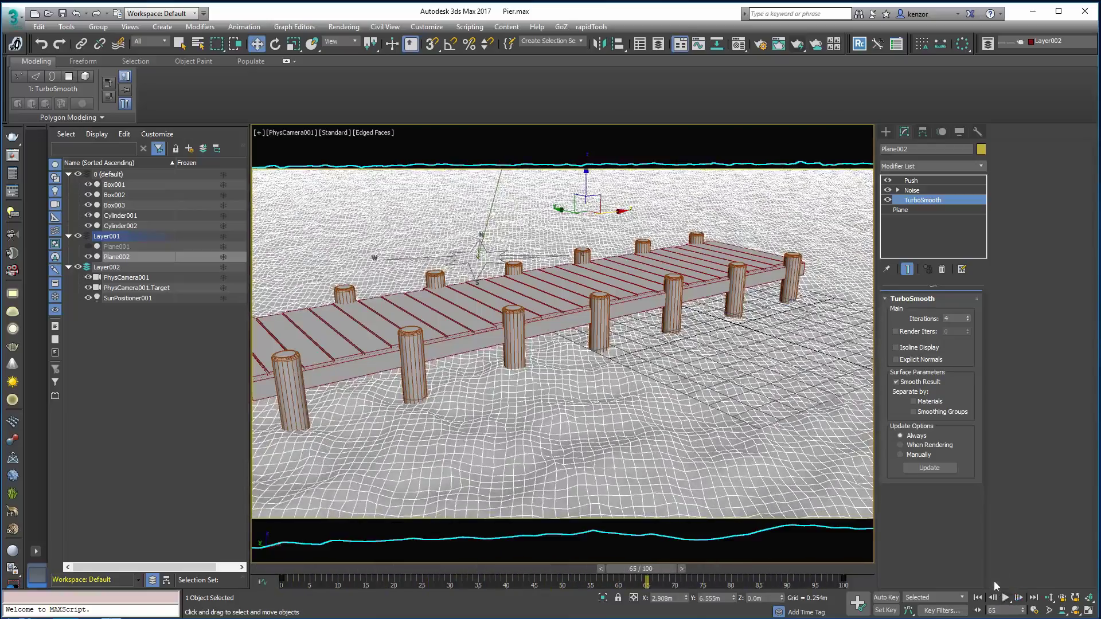
click(978, 597)
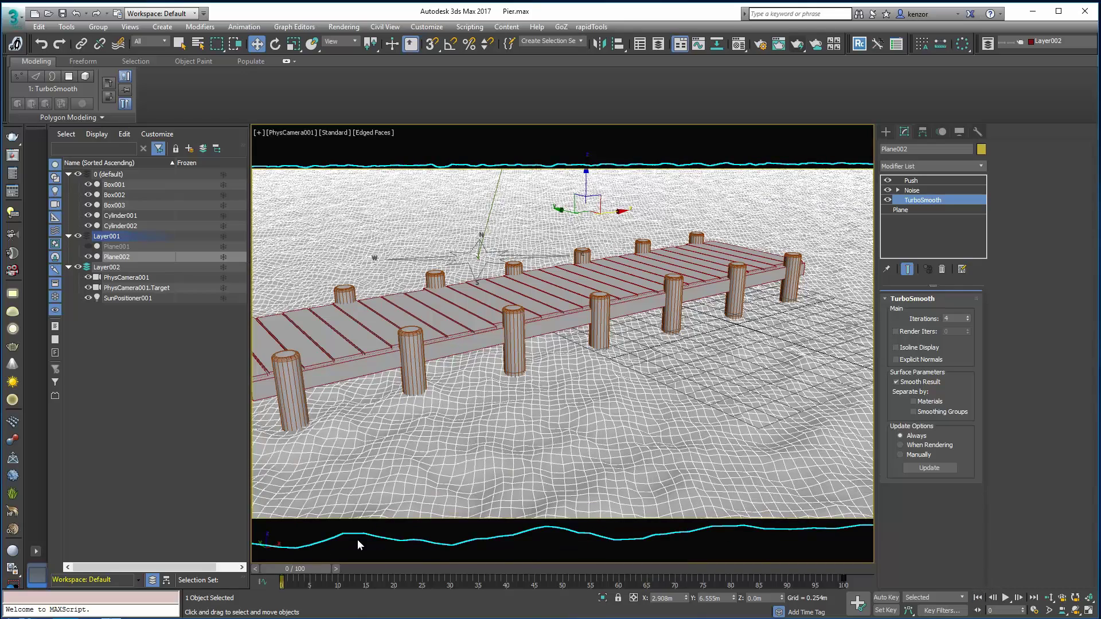
scroll(298, 578, down, 10)
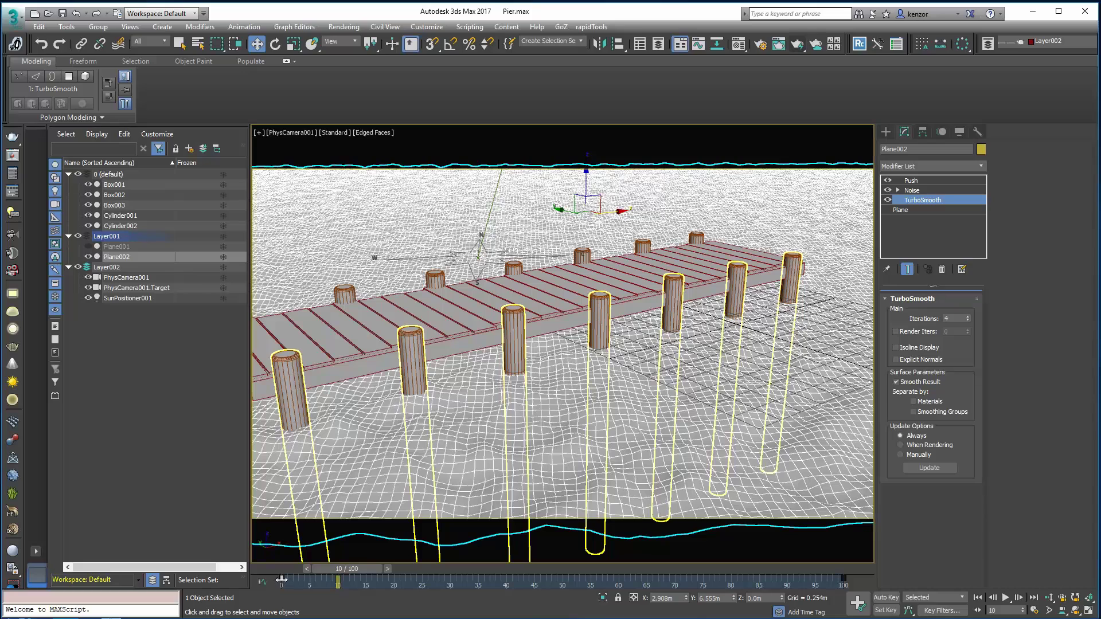
- Open Plane002's Phase key from the track bar and make key 1's tangents Linear
right_click(282, 579)
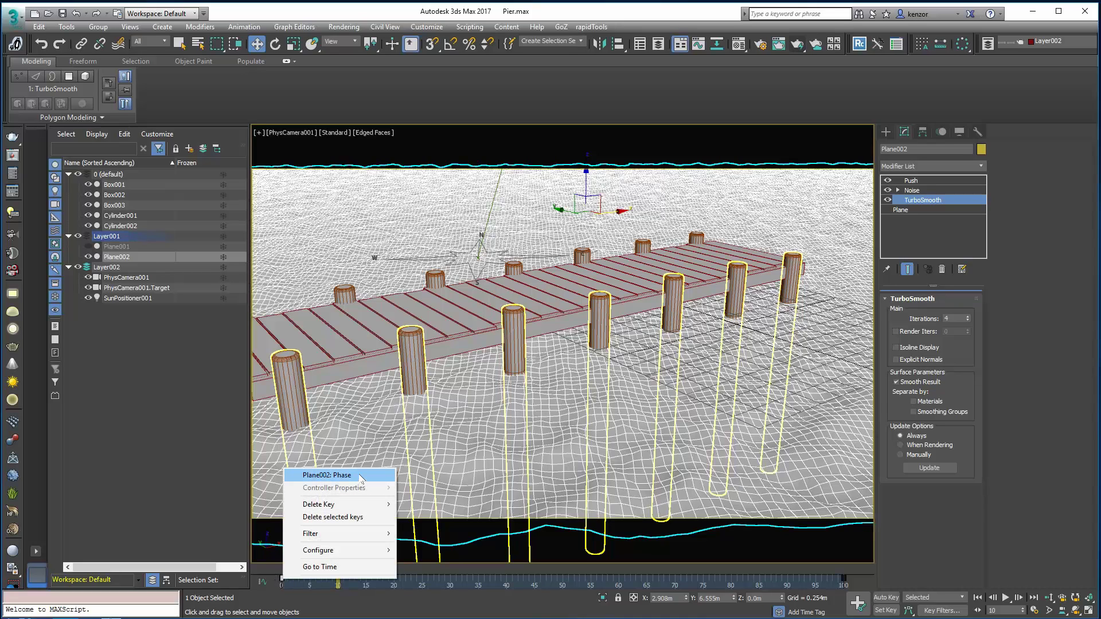
click(361, 478)
drag(365, 481, 478, 254)
drag(456, 325, 457, 213)
drag(500, 325, 497, 222)
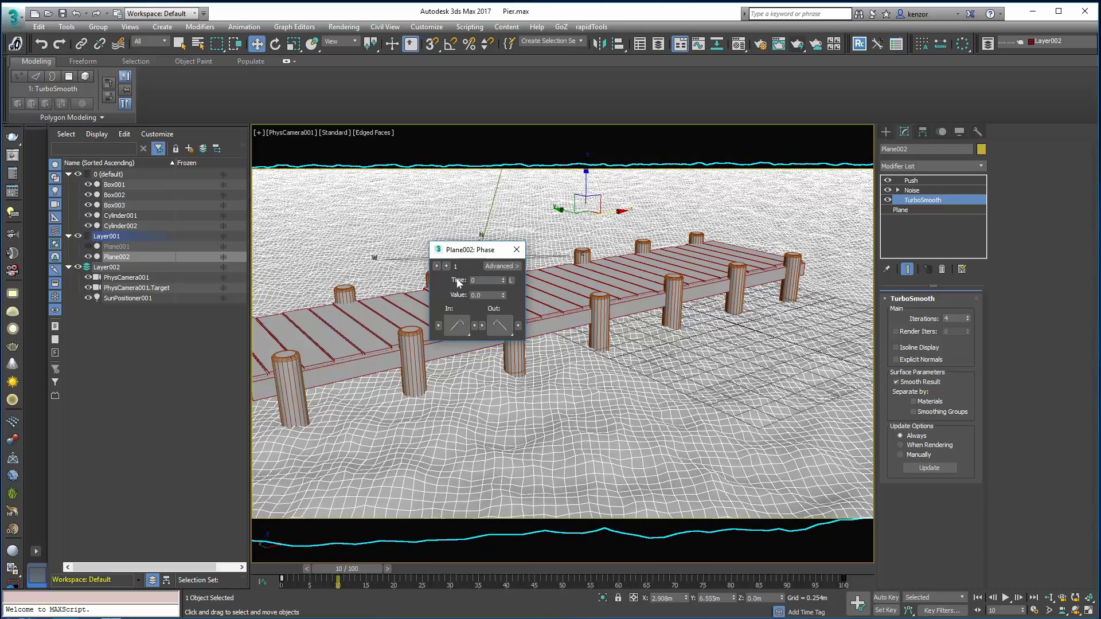
- Set key 2's In and Out tangents to Linear and close the key dialog
click(446, 266)
drag(458, 324, 460, 325)
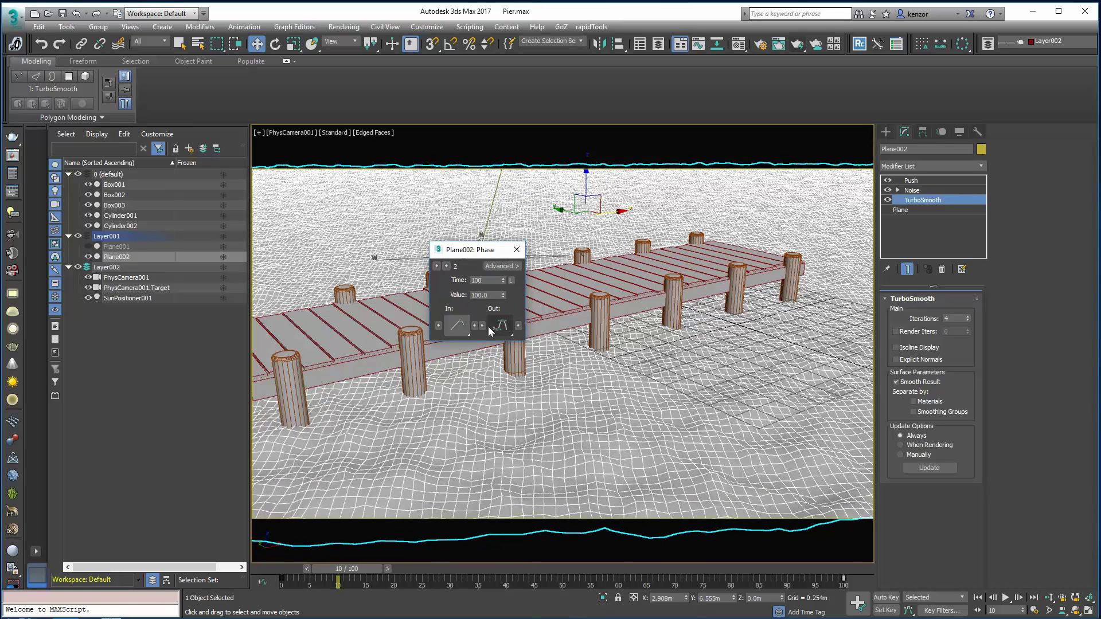
drag(490, 331, 501, 263)
drag(509, 219, 510, 219)
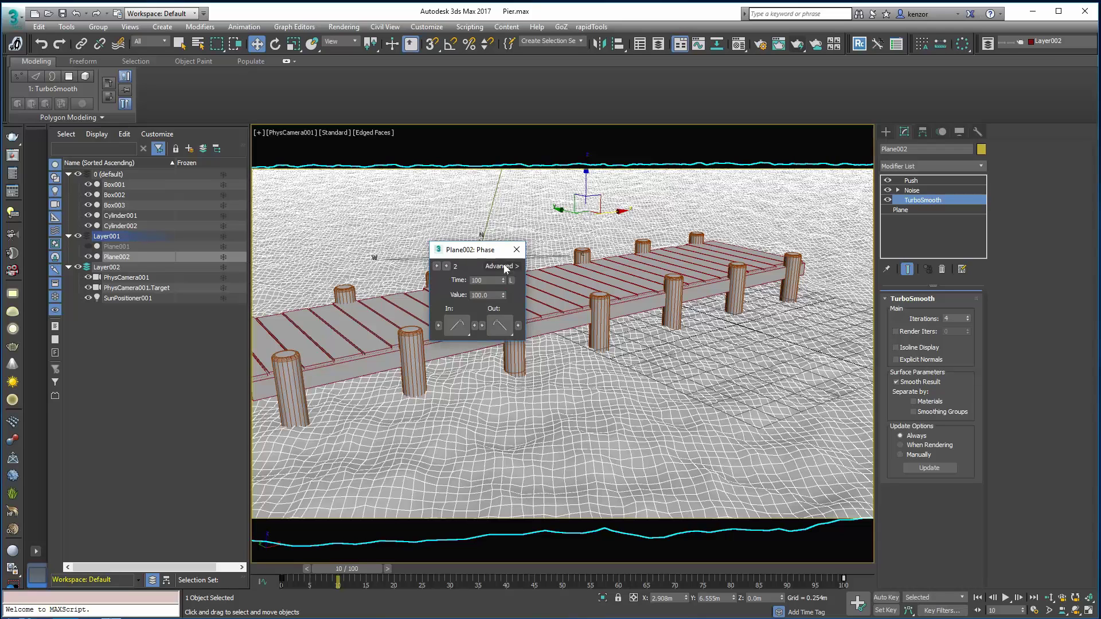
click(516, 251)
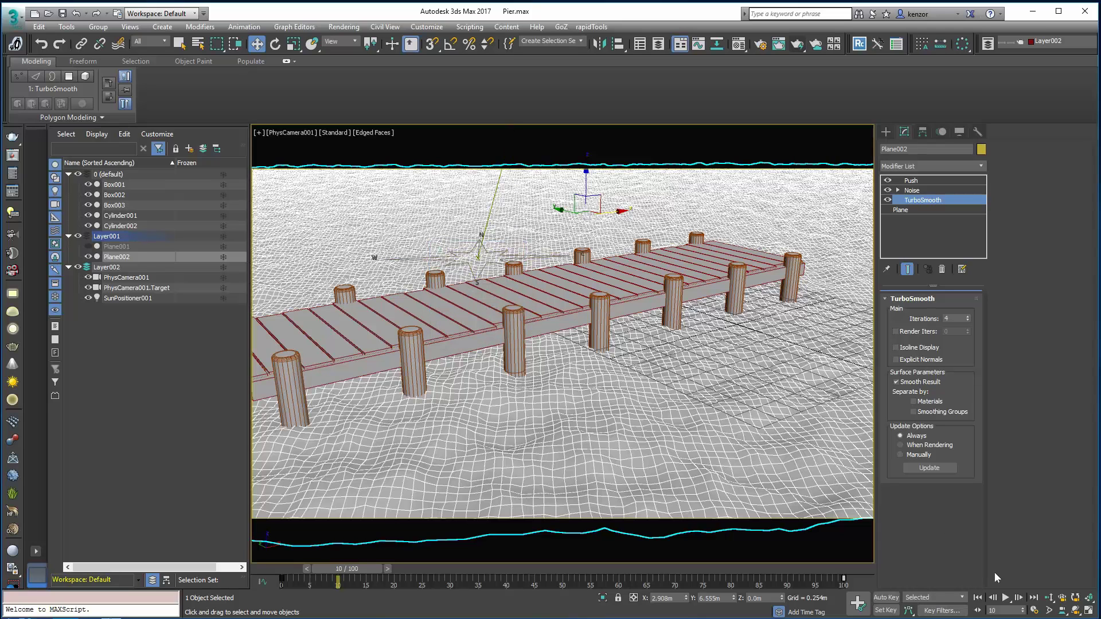
- Play the water animation from the start, then stop and return to frame 0
click(978, 599)
click(1007, 599)
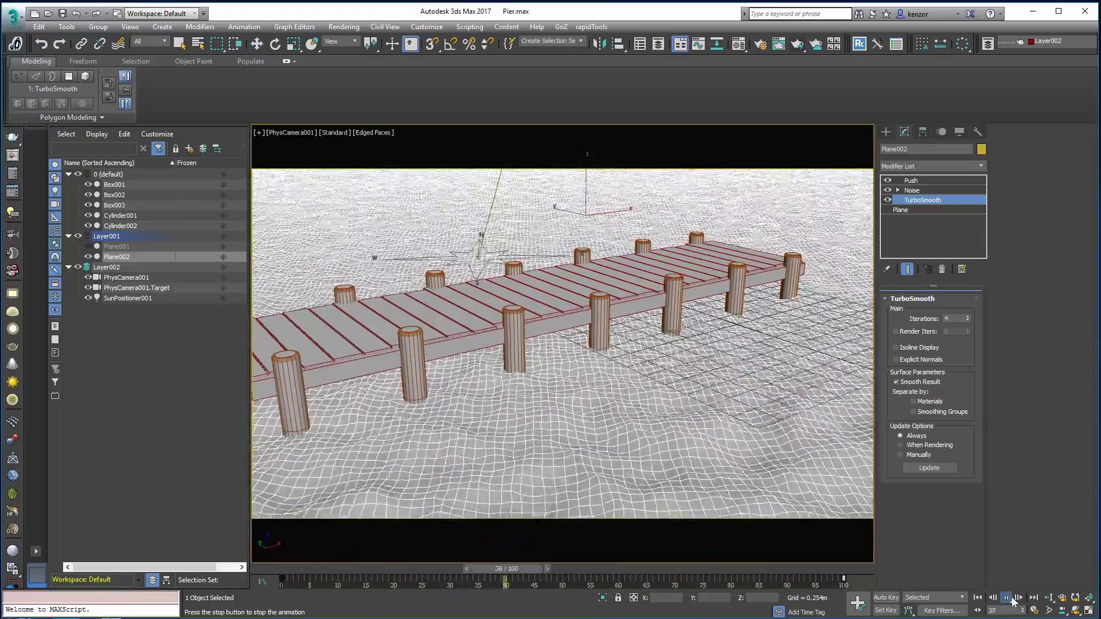
click(1007, 599)
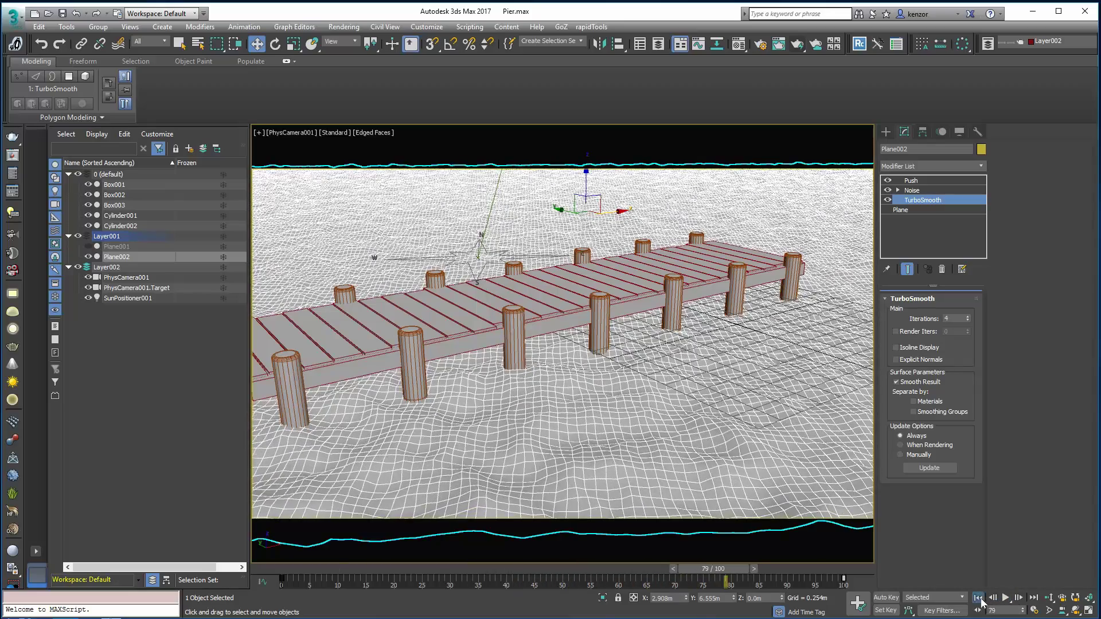
click(978, 599)
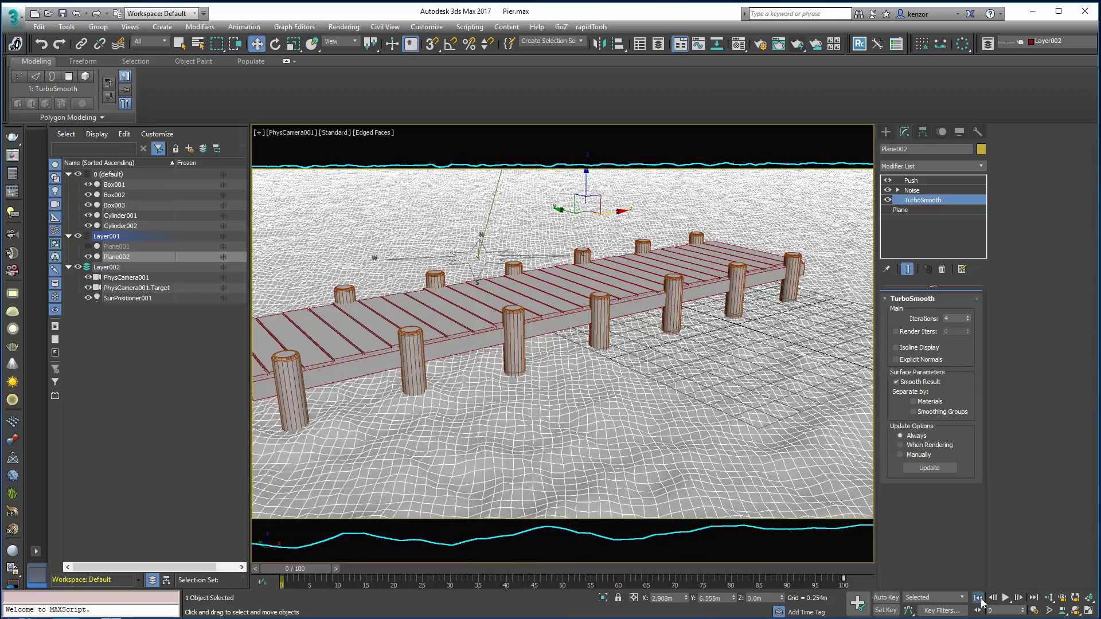
- Add a TurboSmooth iteration and switch the viewport to solid Default Shading
click(968, 316)
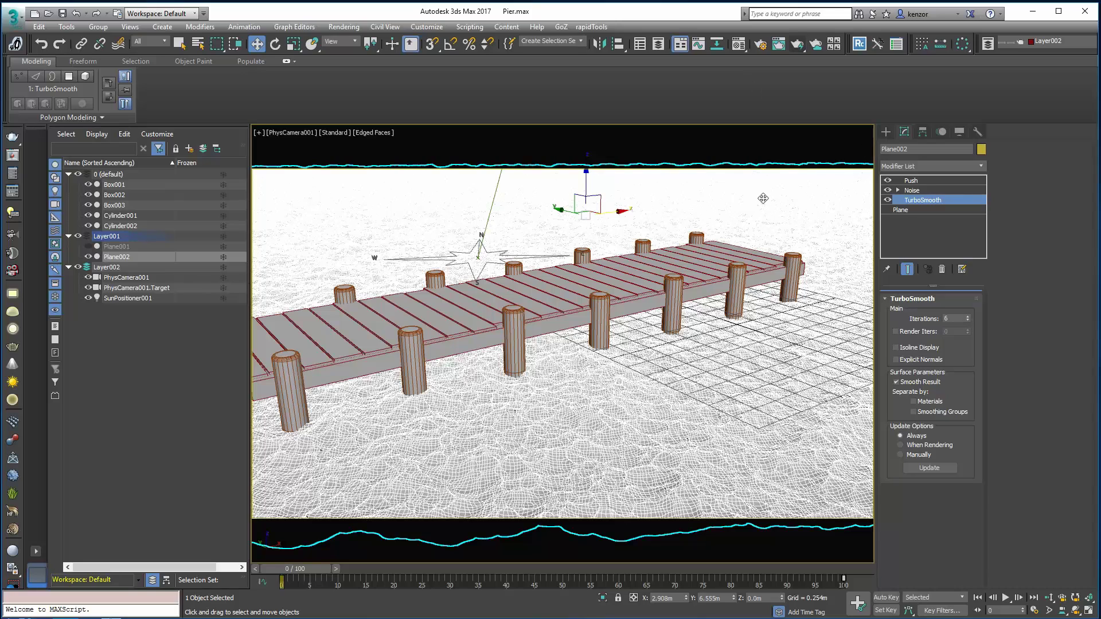
key(F3)
key(F3)
key(shift+F3)
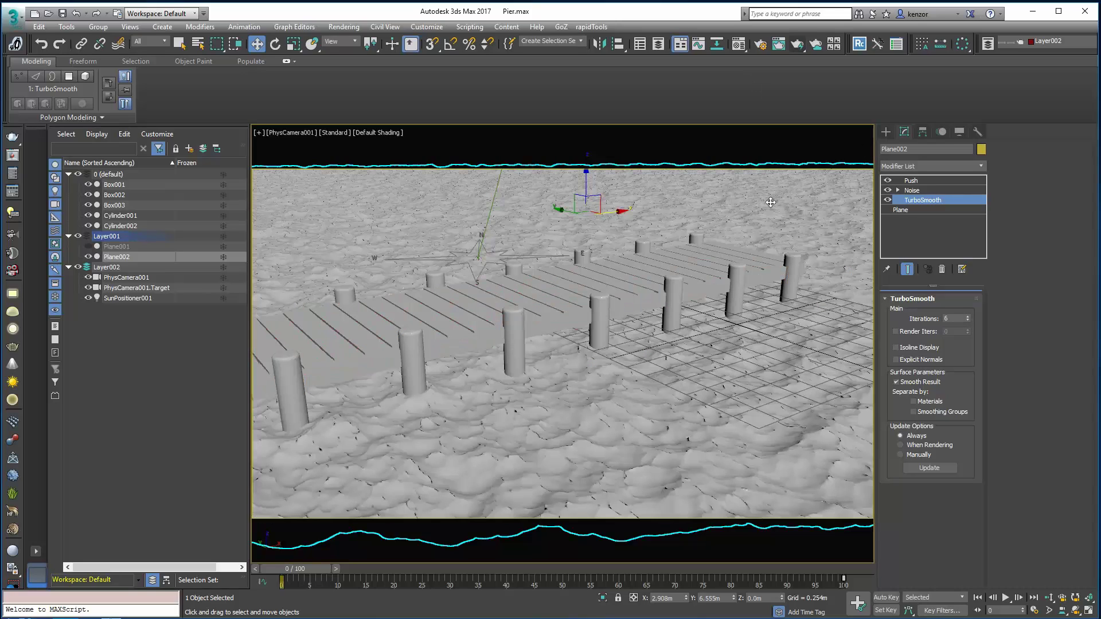
- Lower the Push Value and reduce the Noise Strength Z to 0.078m
click(929, 181)
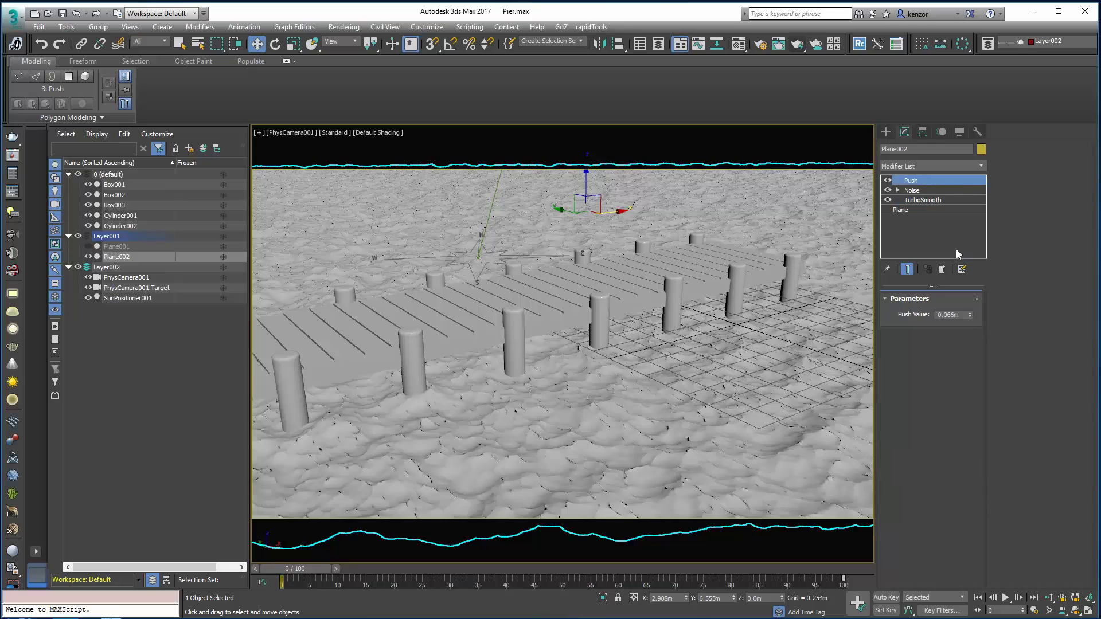
drag(970, 317, 970, 279)
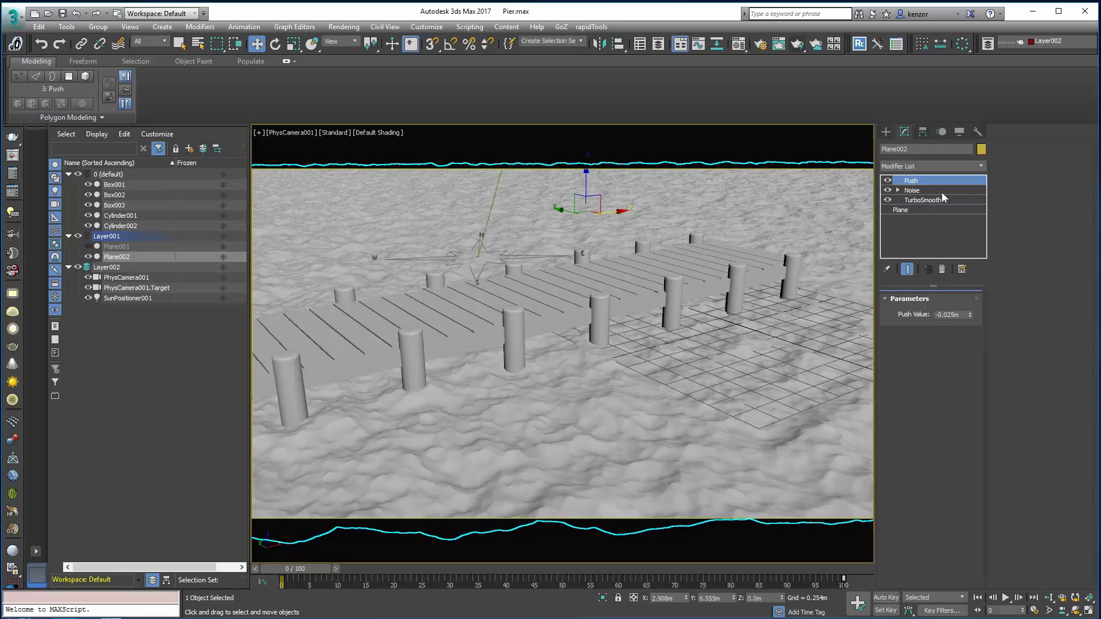
click(911, 190)
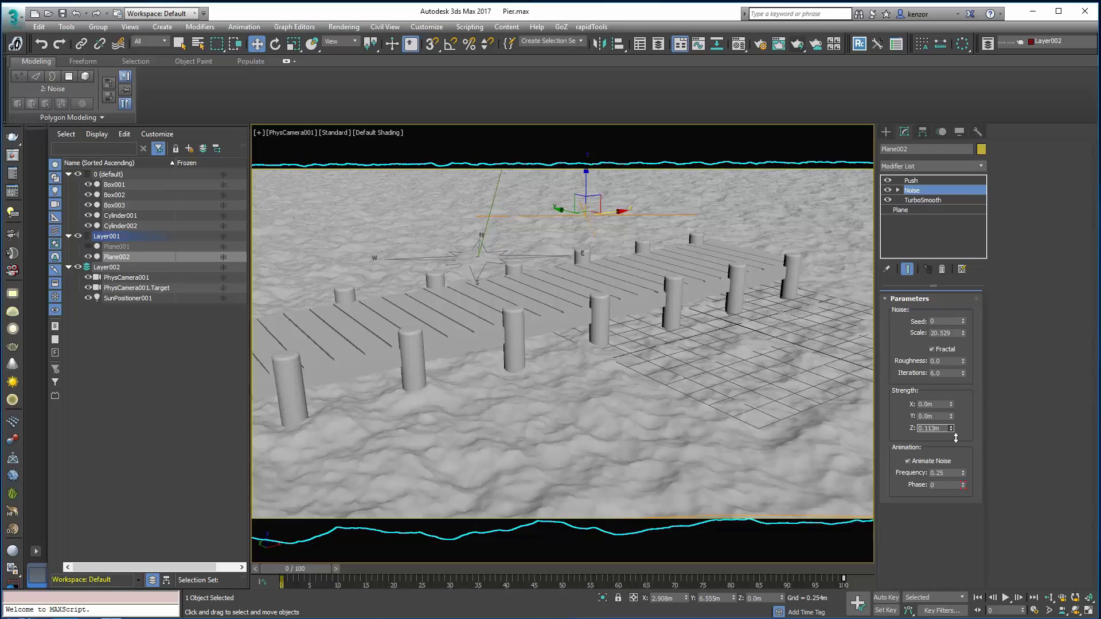
drag(956, 439, 952, 448)
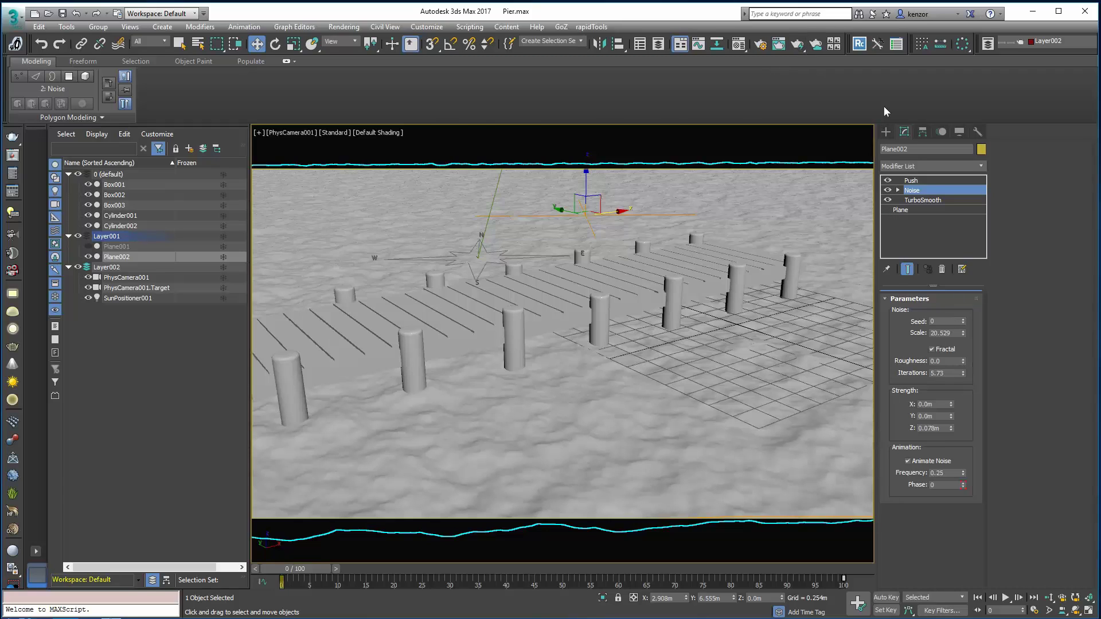
- Open the Material Editor, reposition it, and name the Physical Material 'water'
click(740, 45)
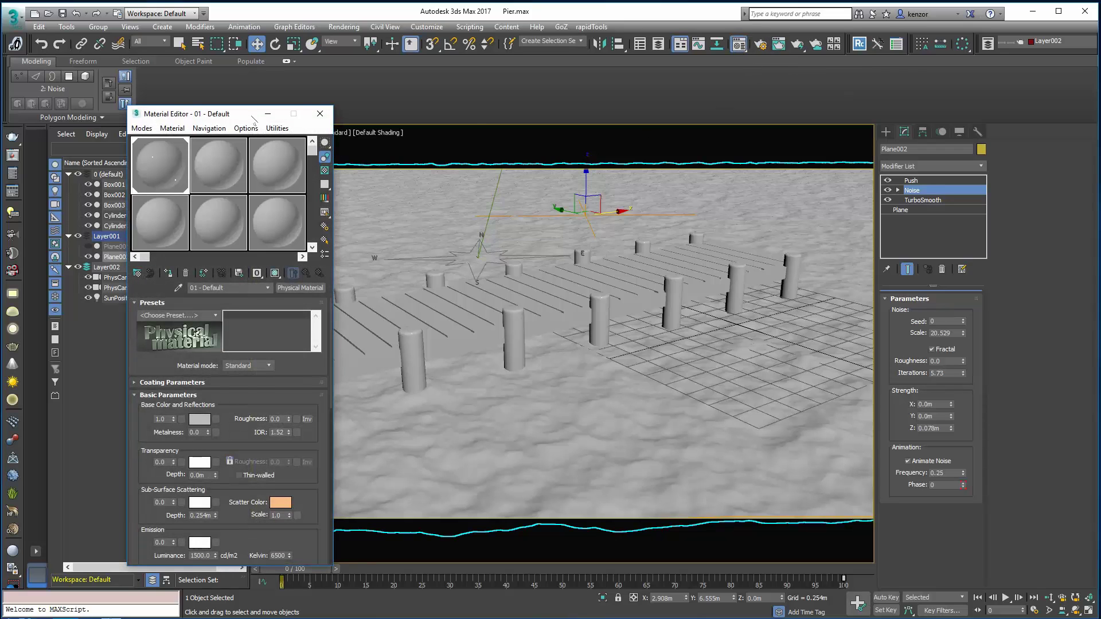
drag(222, 118, 365, 86)
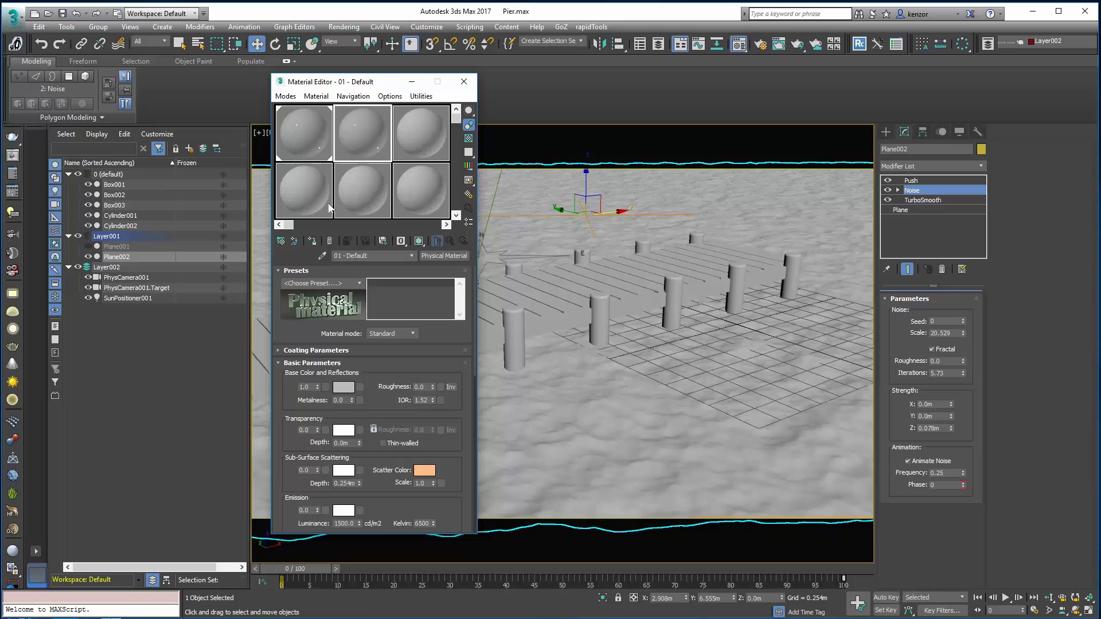
drag(373, 82, 304, 67)
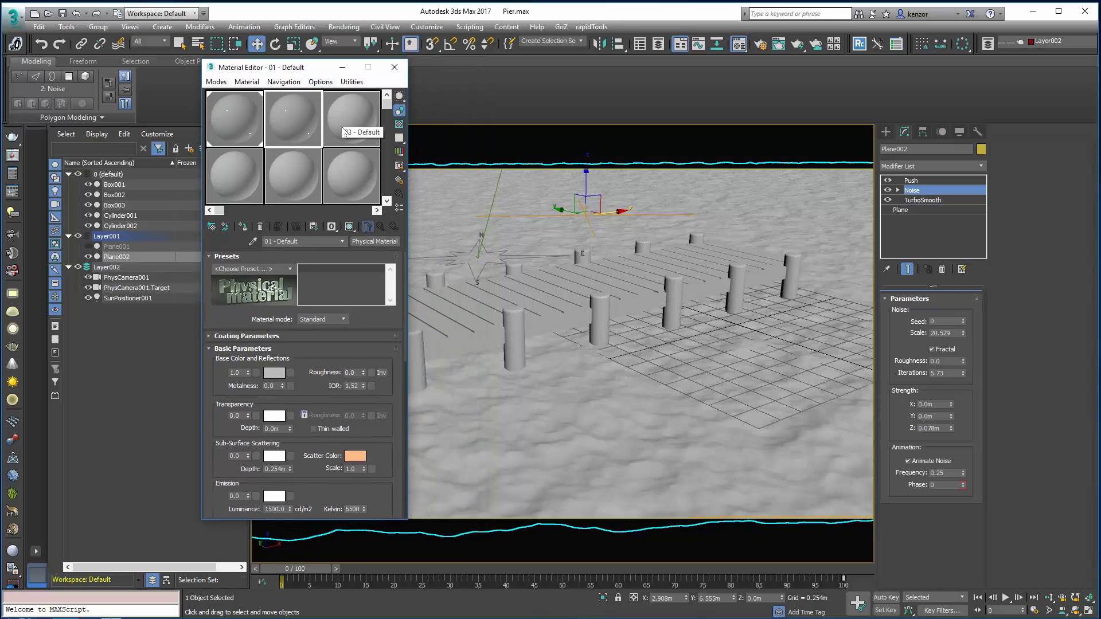
text(water)
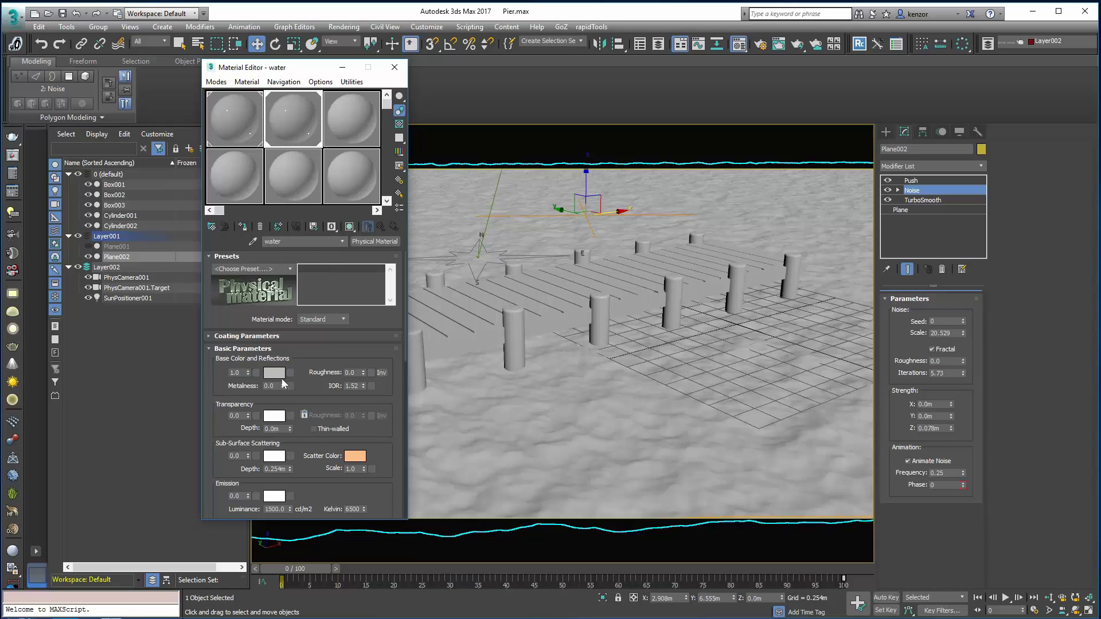
- Set the water material's base colour to black
click(274, 373)
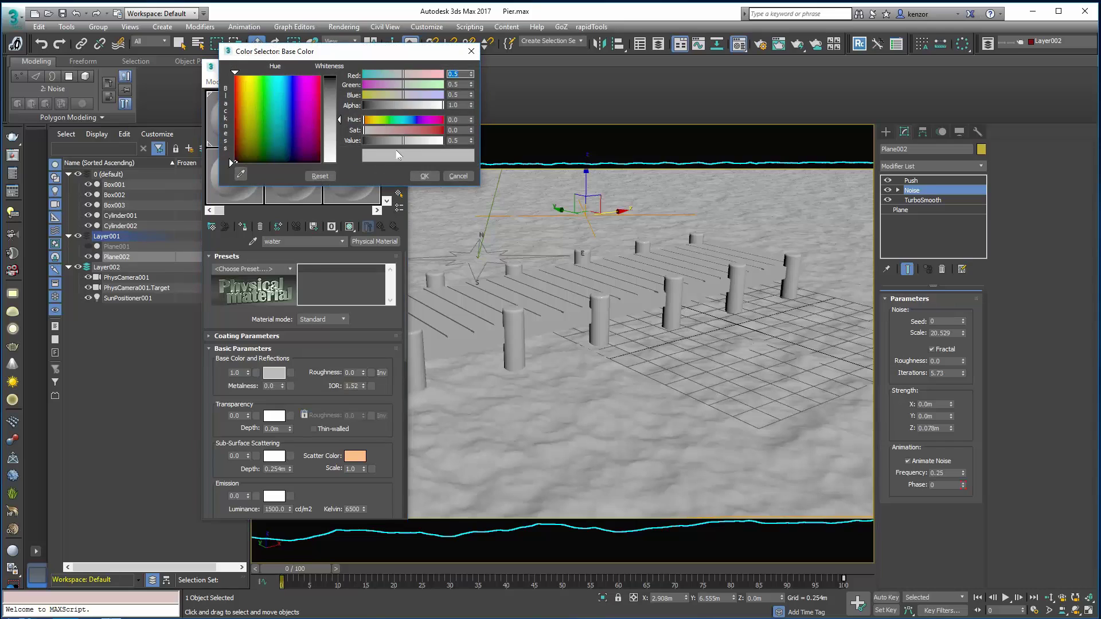
drag(392, 146, 363, 147)
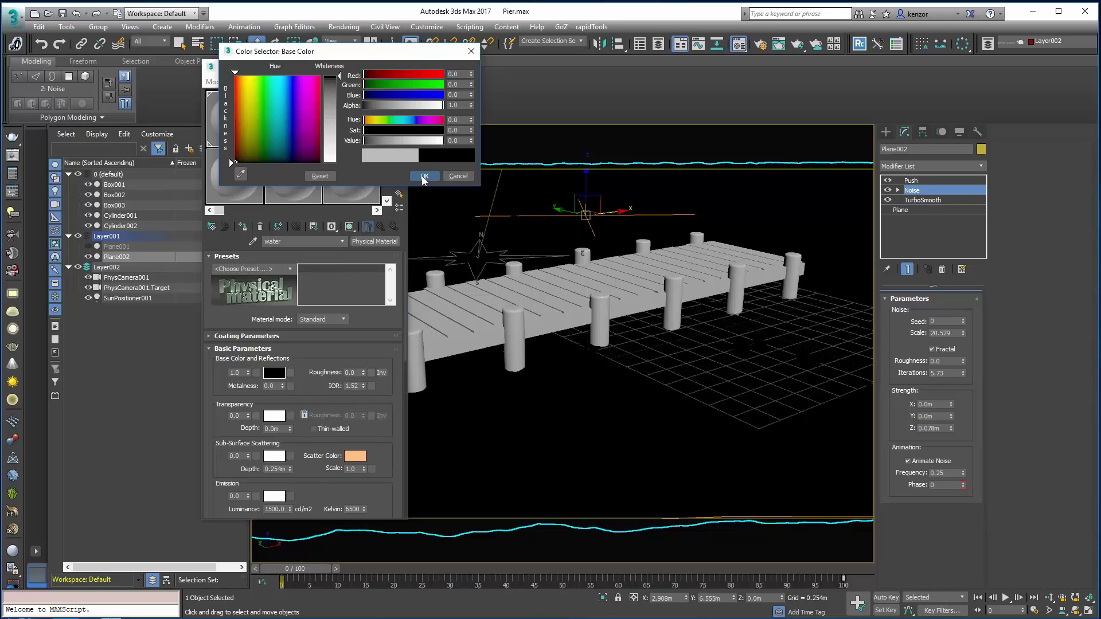
click(425, 176)
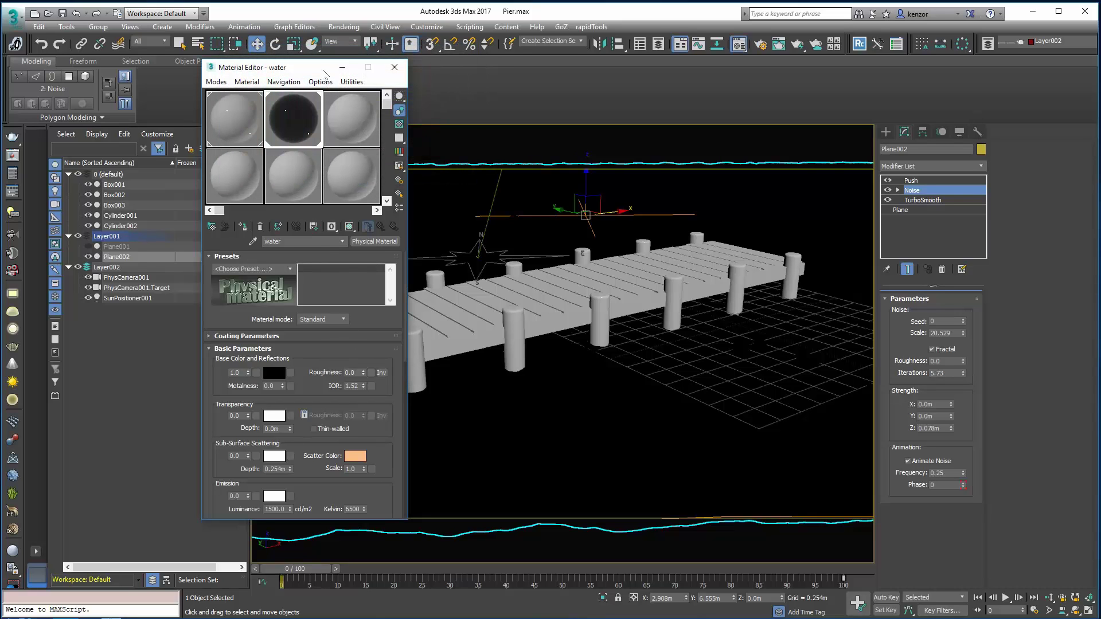
- Switch the water material to Advanced mode
drag(321, 68, 310, 37)
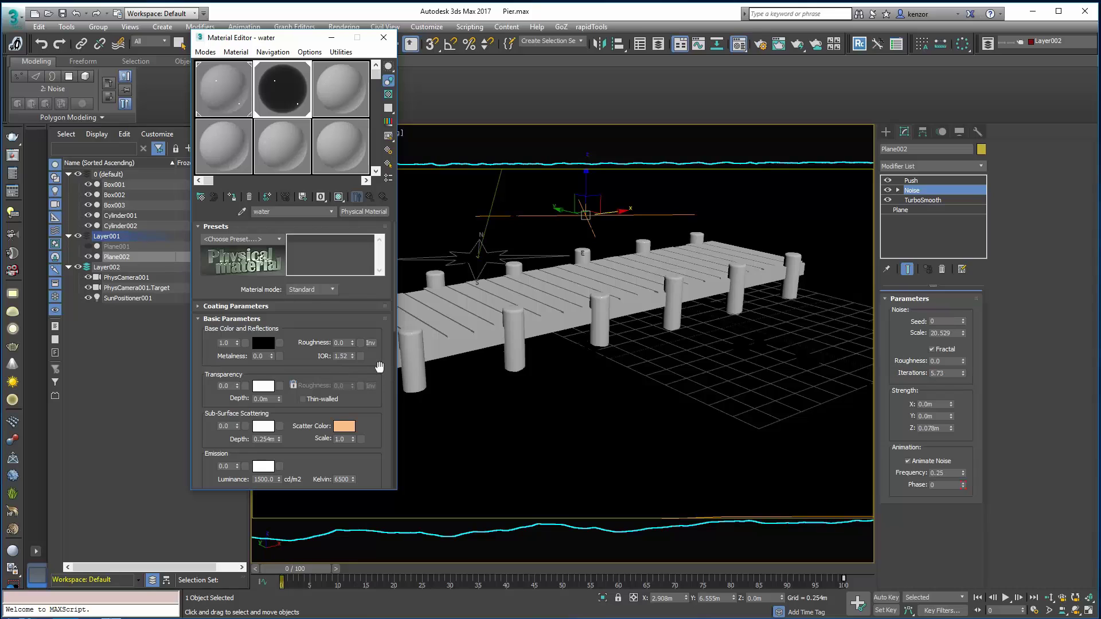
drag(380, 371, 378, 325)
scroll(367, 309, up, 2)
click(333, 259)
click(314, 276)
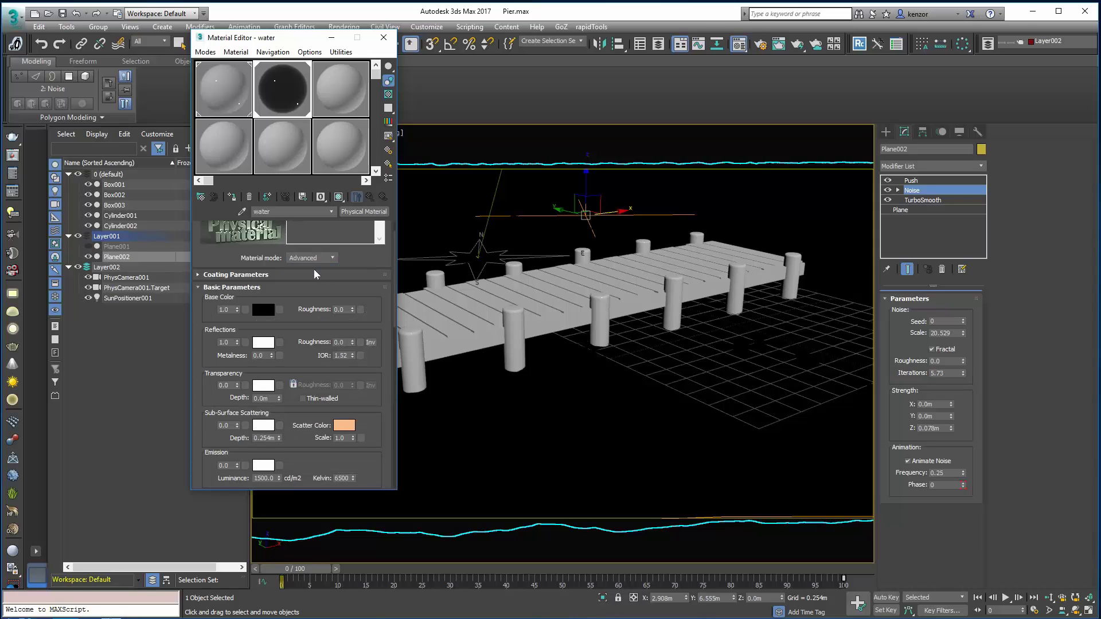
- Set reflection roughness to 0.09 and IOR to 1.33
click(352, 340)
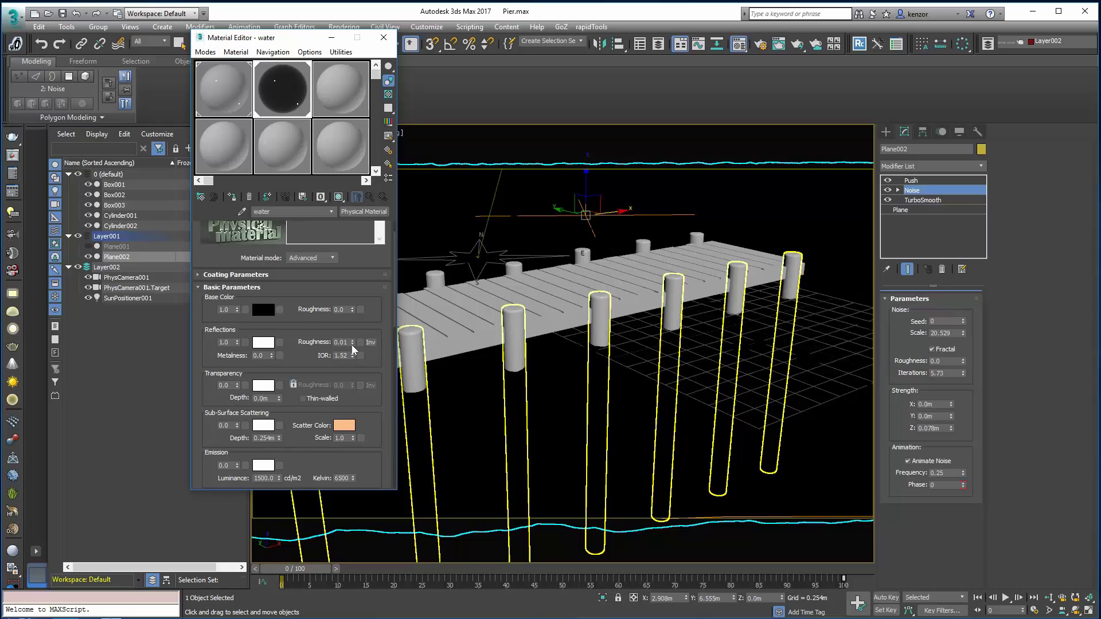
click(353, 344)
scroll(354, 338, down, 1)
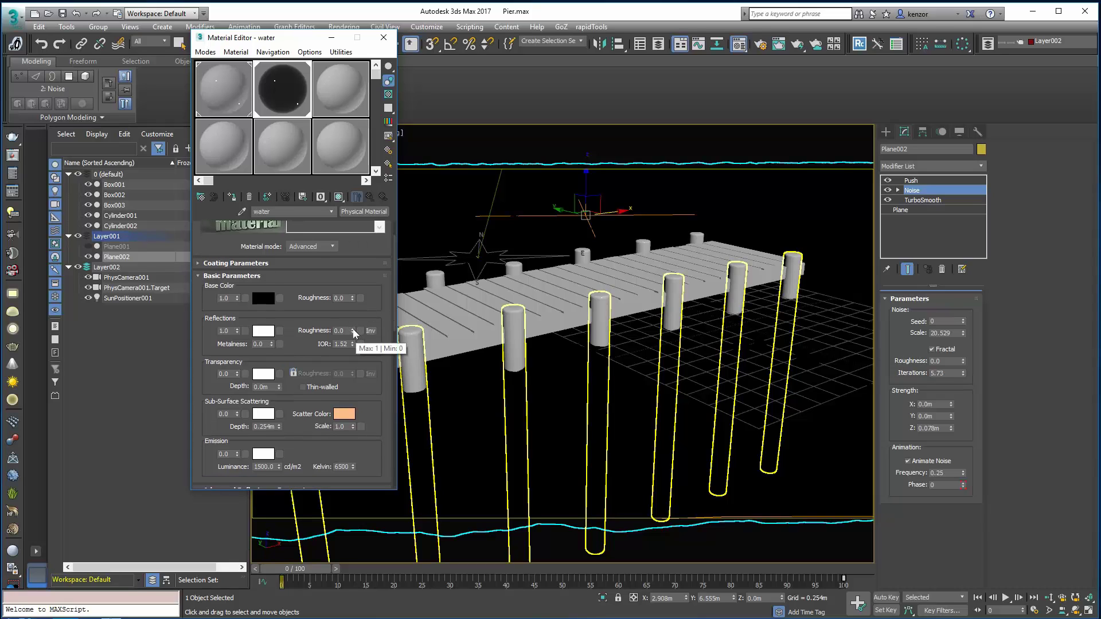
drag(353, 332, 354, 324)
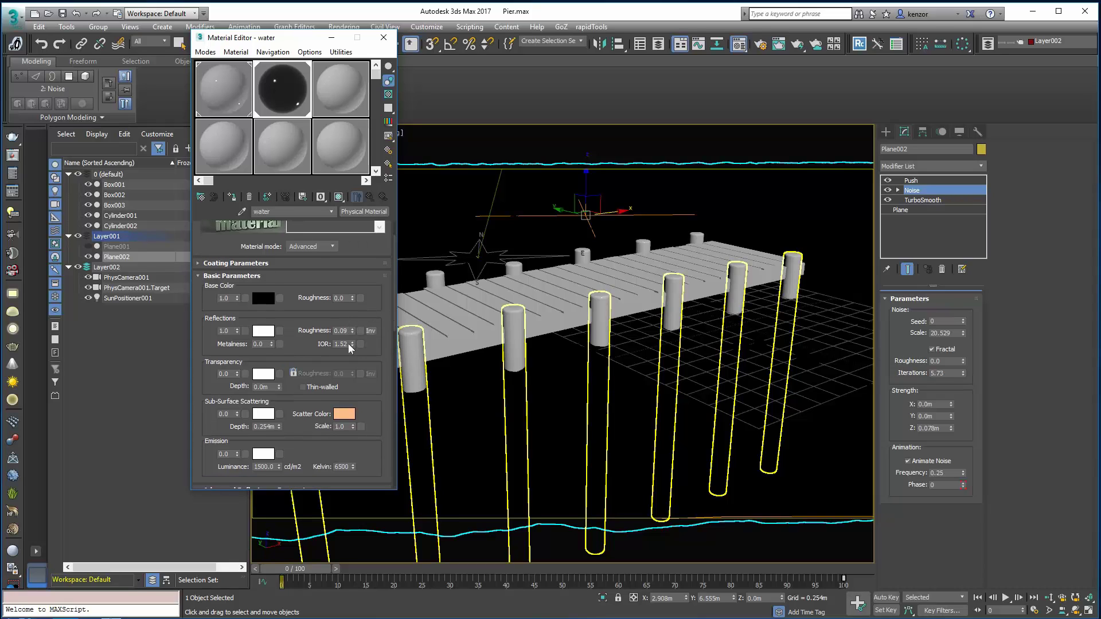
drag(352, 346, 352, 357)
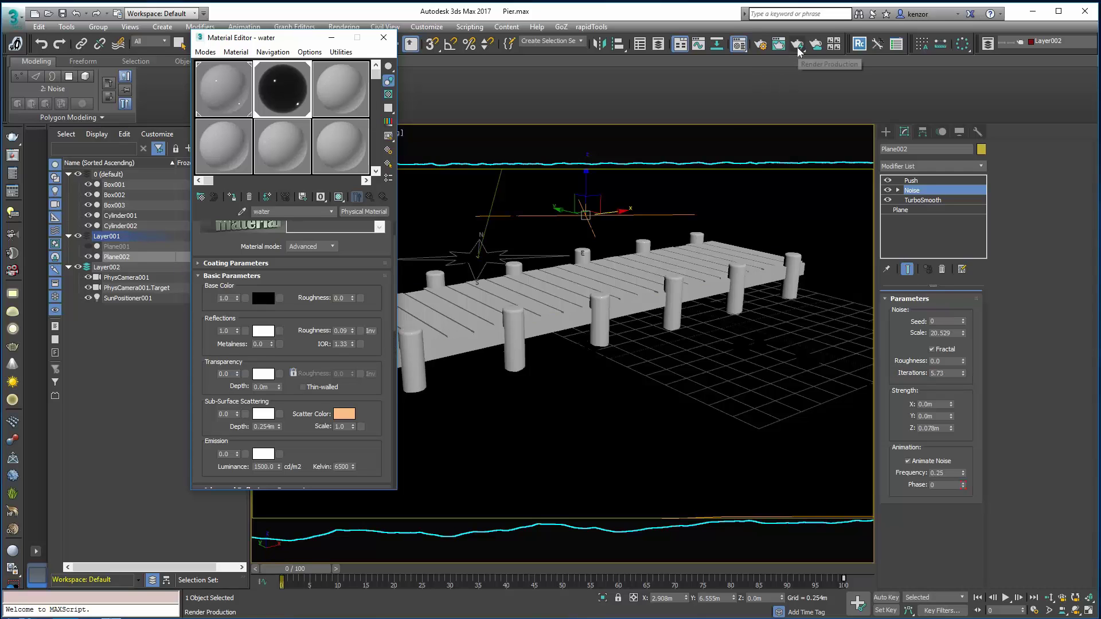
click(778, 44)
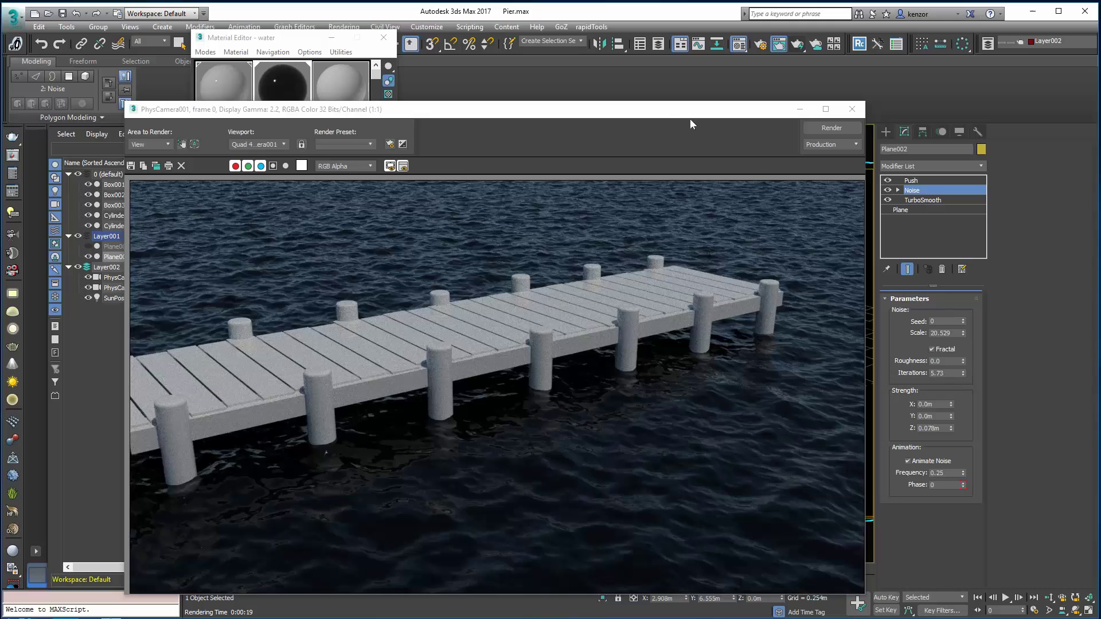
drag(650, 109, 712, 100)
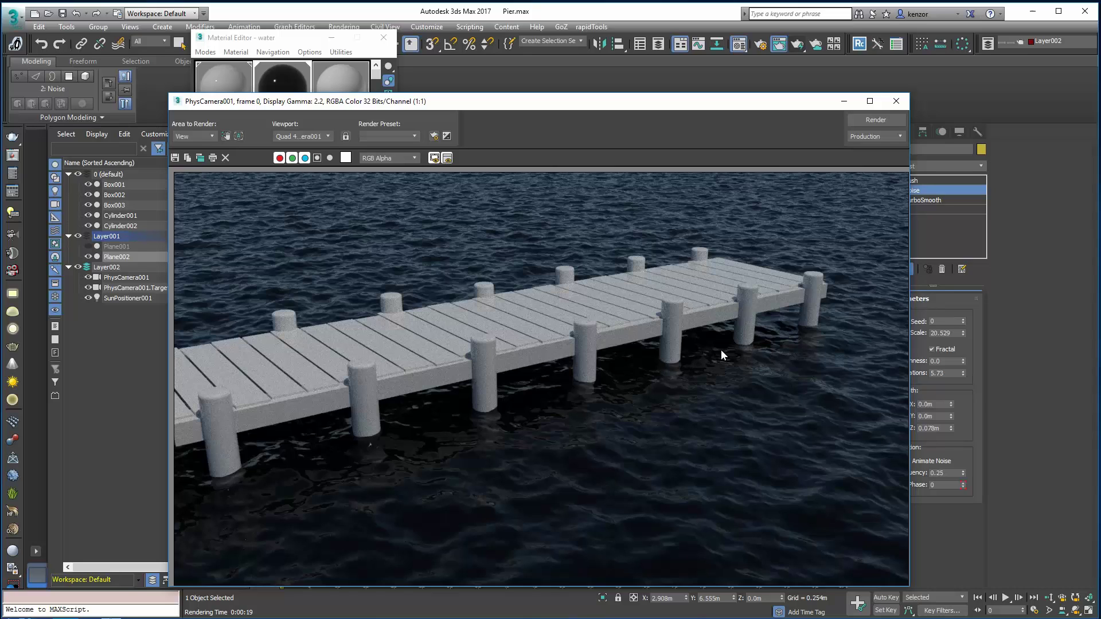
click(897, 103)
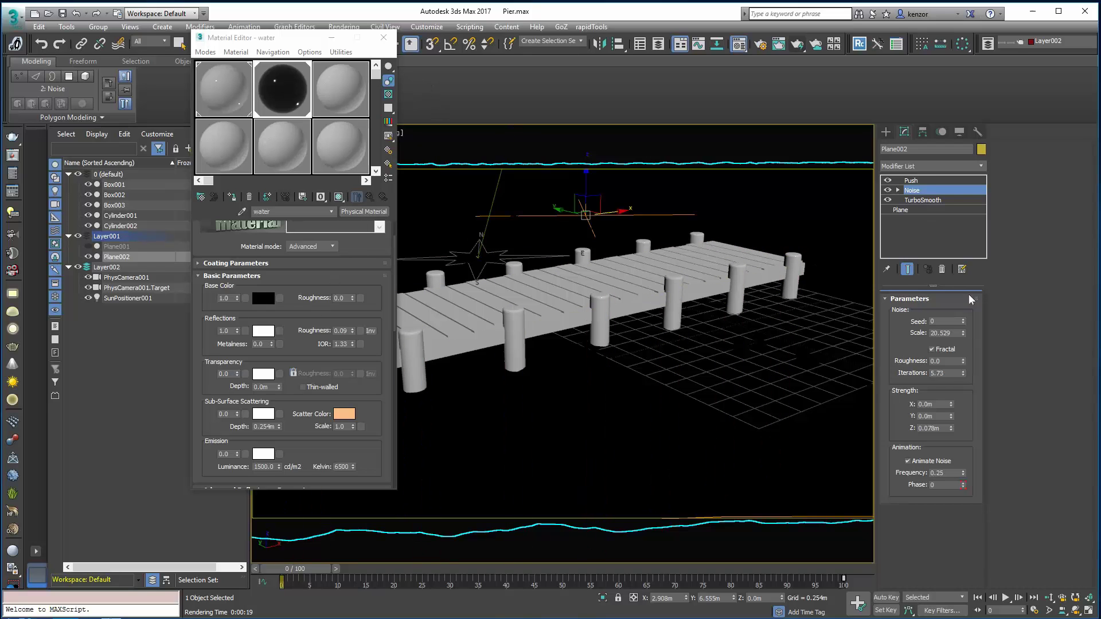
- Set Plane002's TurboSmooth Iterations to 4 and turn off its Noise modifier
click(940, 200)
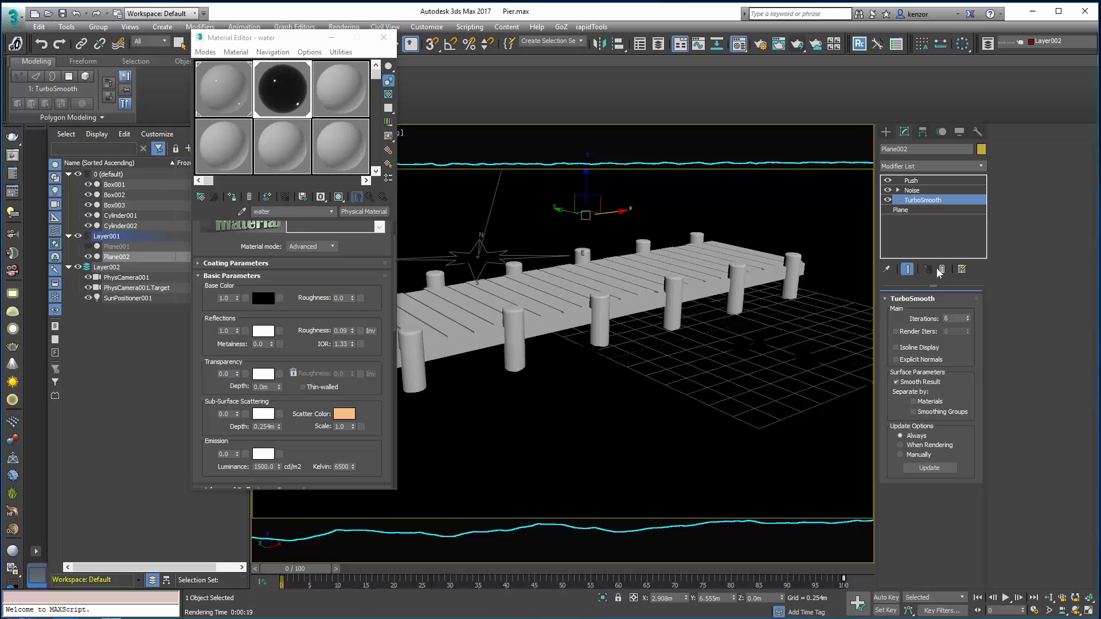
click(968, 321)
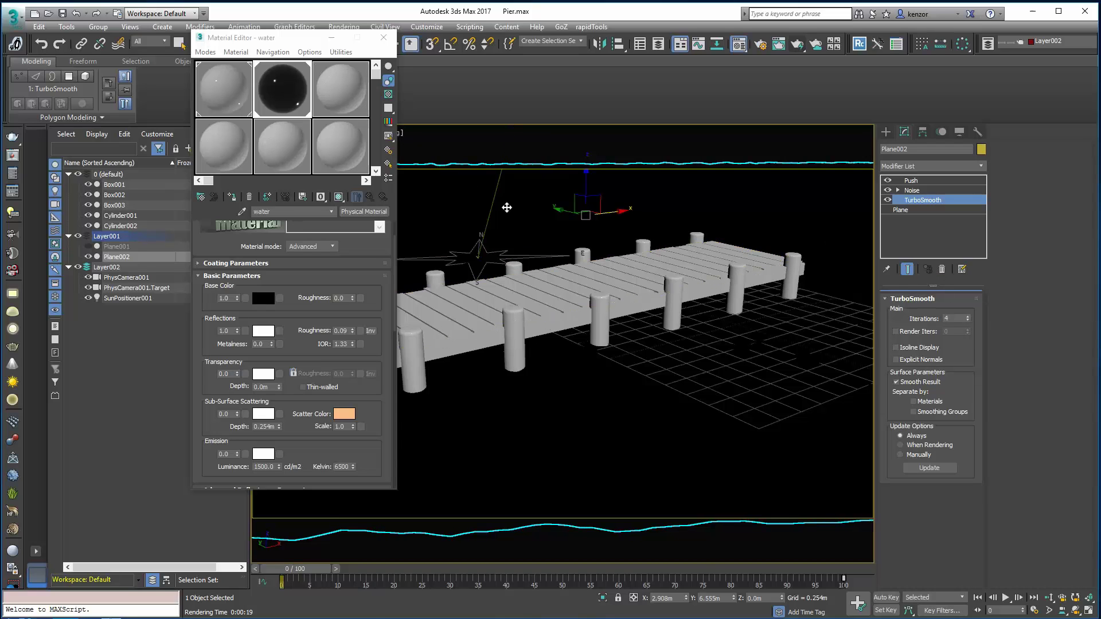
click(888, 189)
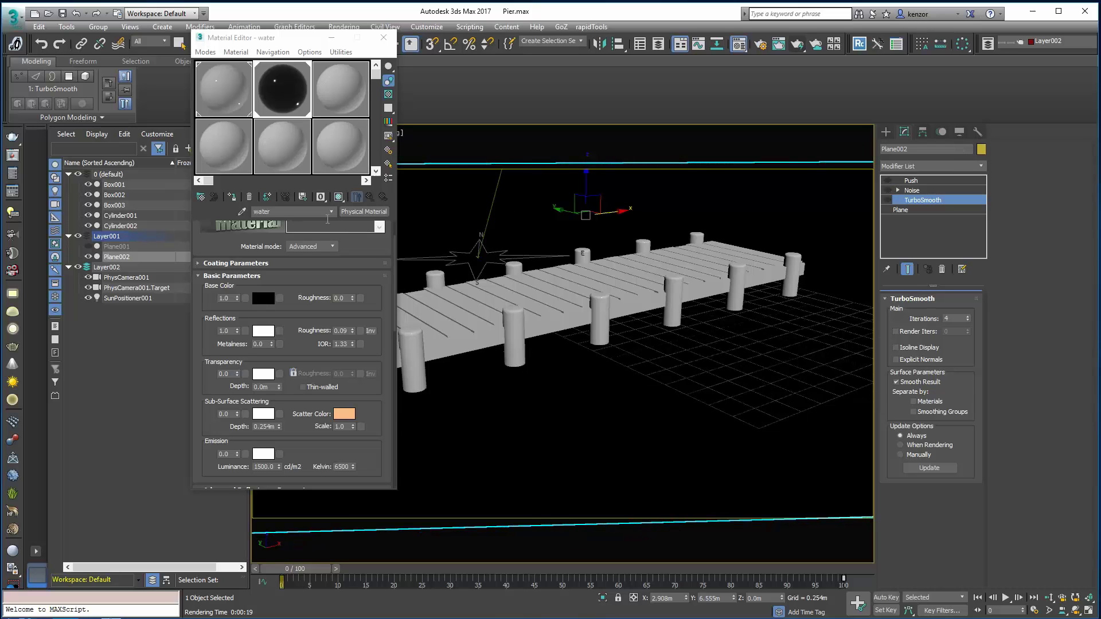
- Copy the water material into the third sample slot
click(287, 101)
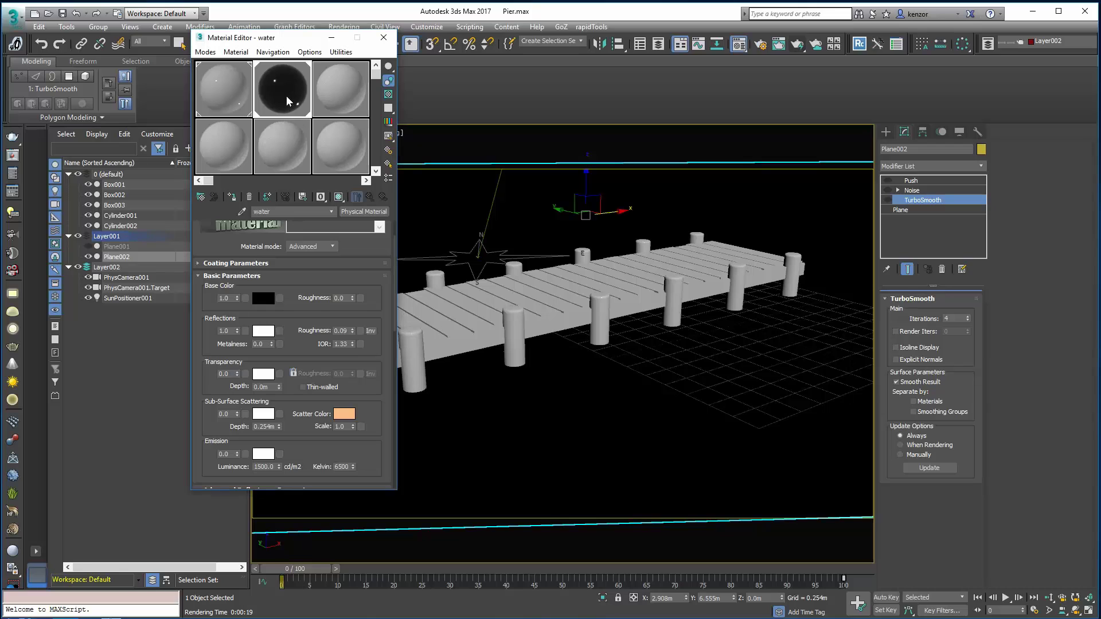
click(340, 101)
drag(282, 92, 340, 92)
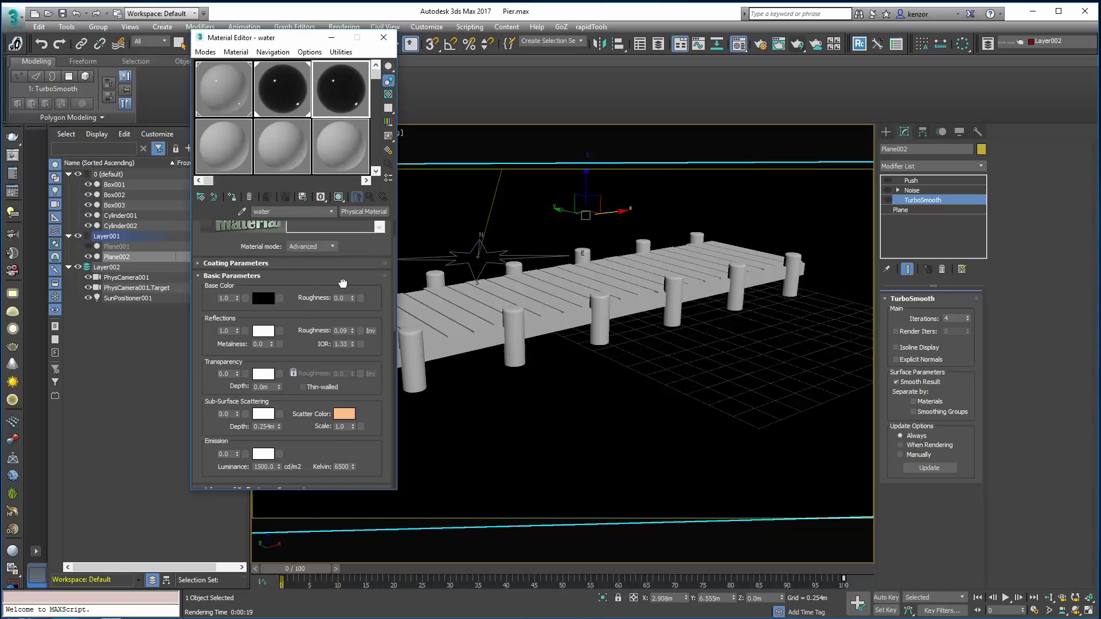
- Turn on Thin-walled for the water material
scroll(343, 284, down, 3)
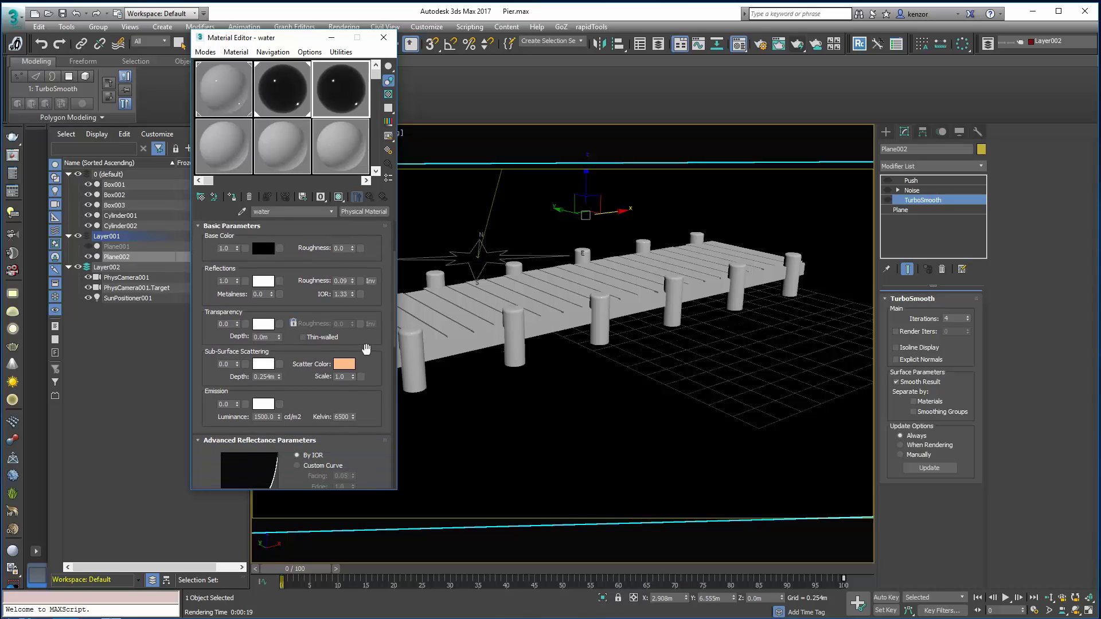
scroll(366, 349, down, 3)
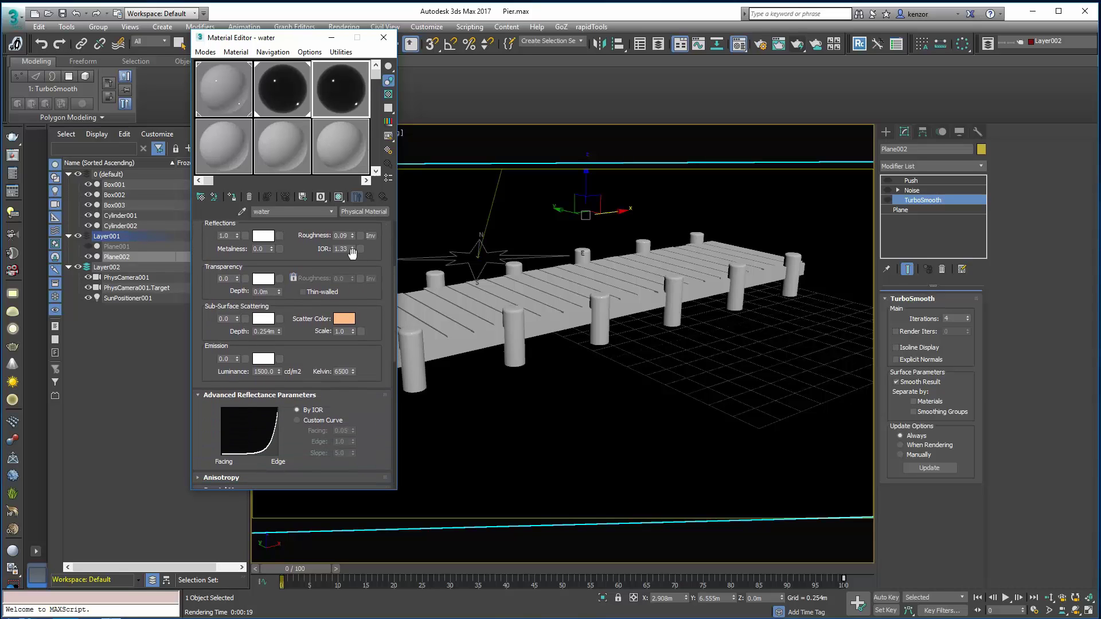
scroll(389, 295, up, 3)
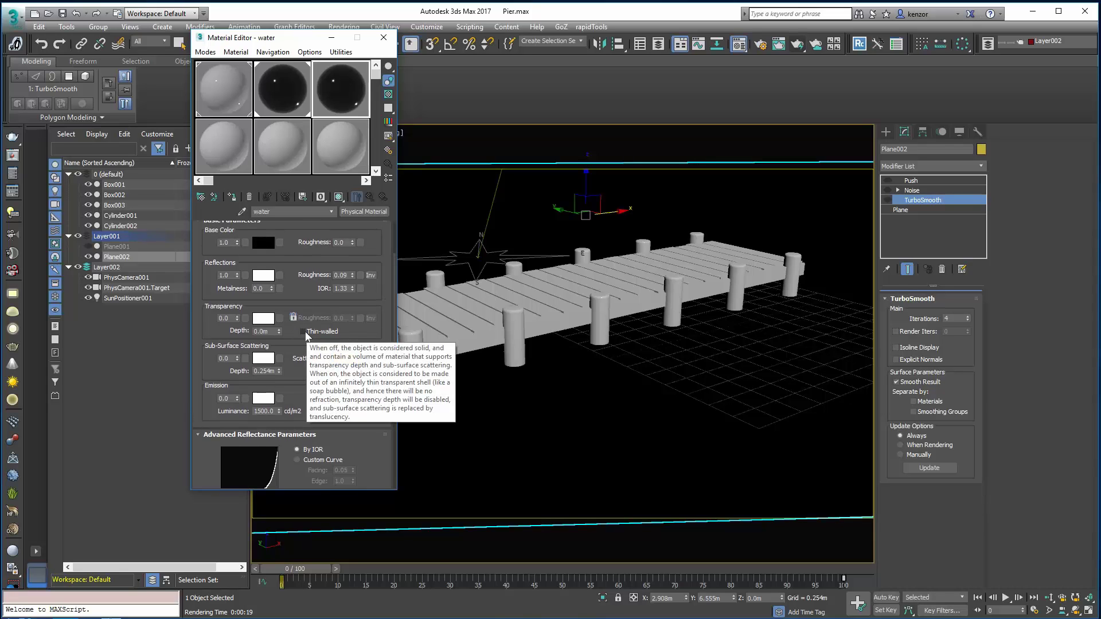
click(303, 331)
key(Up)
key(Up)
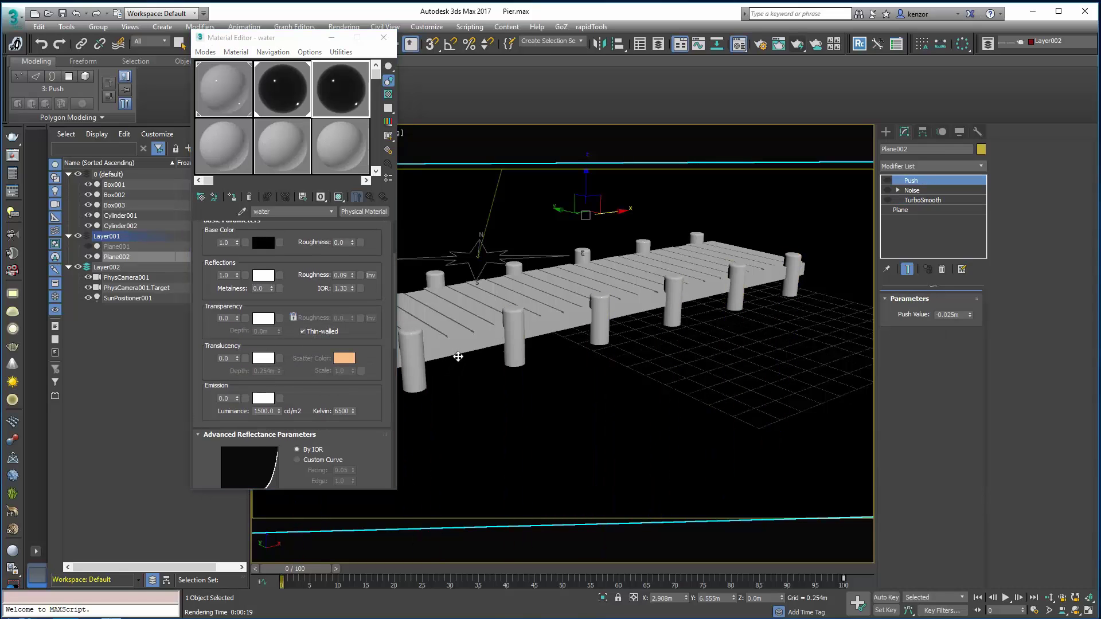
- Assign the water material to the water plane, replacing the old one, and raise transparency to 0.8
click(232, 197)
click(557, 360)
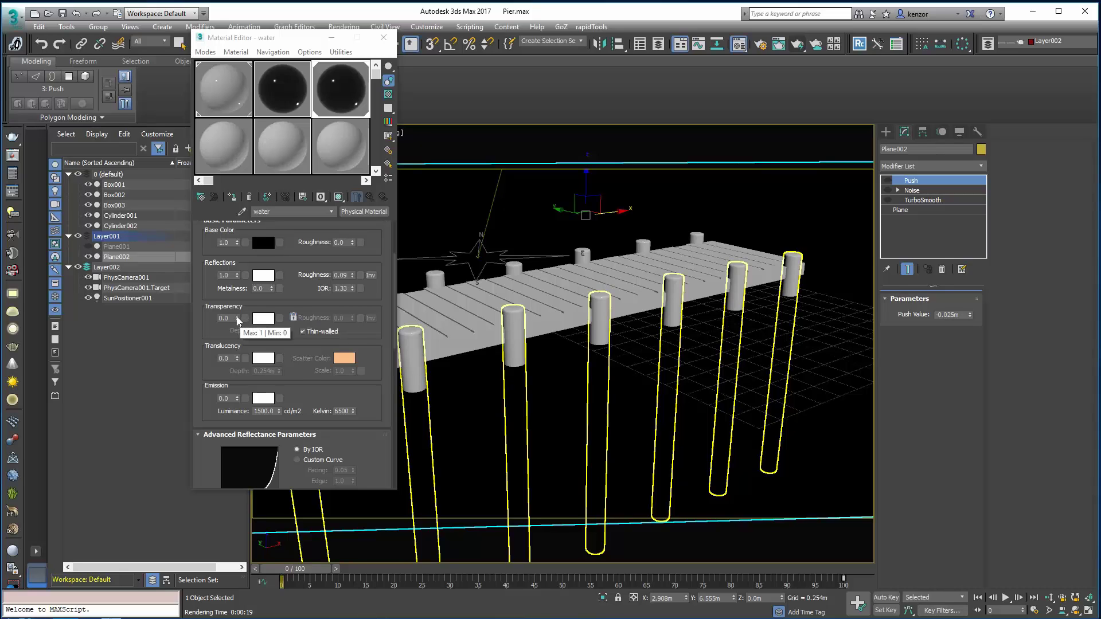
mouse_move(237, 320)
mouse_down()
mouse_move(231, 257)
mouse_move(236, 331)
mouse_up()
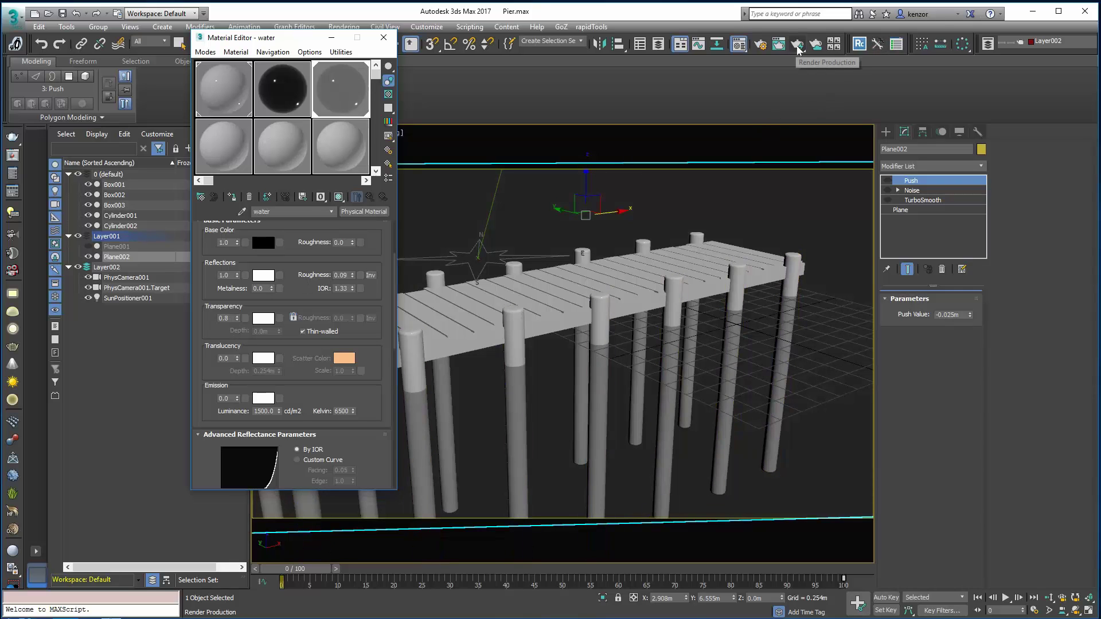
- Render the pier through the physical camera and bring the Material Editor forward
click(778, 44)
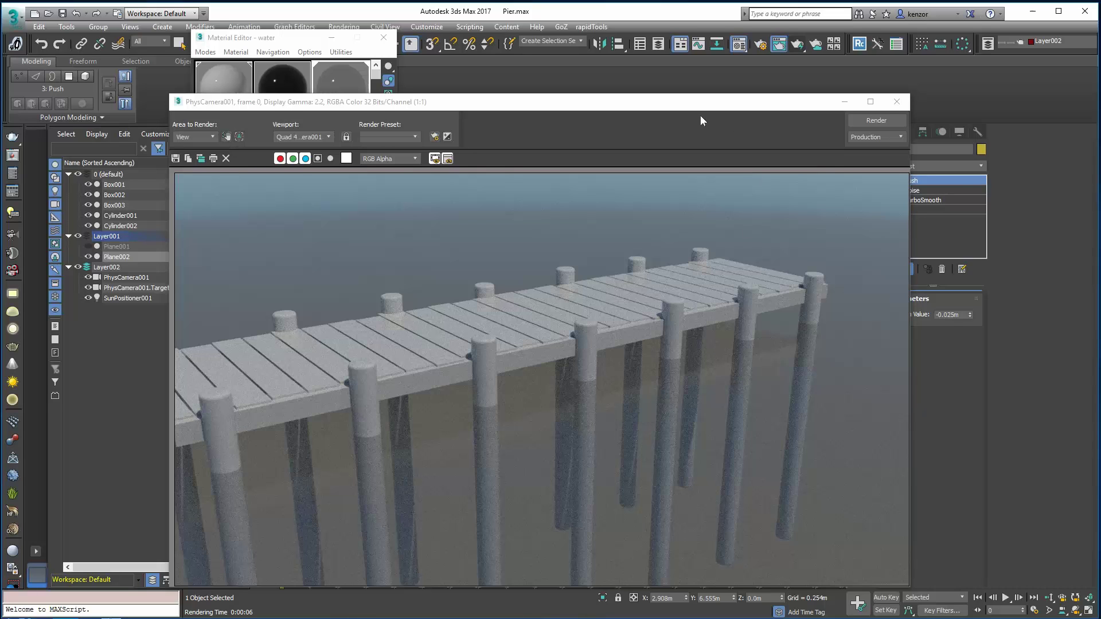
drag(702, 103, 816, 74)
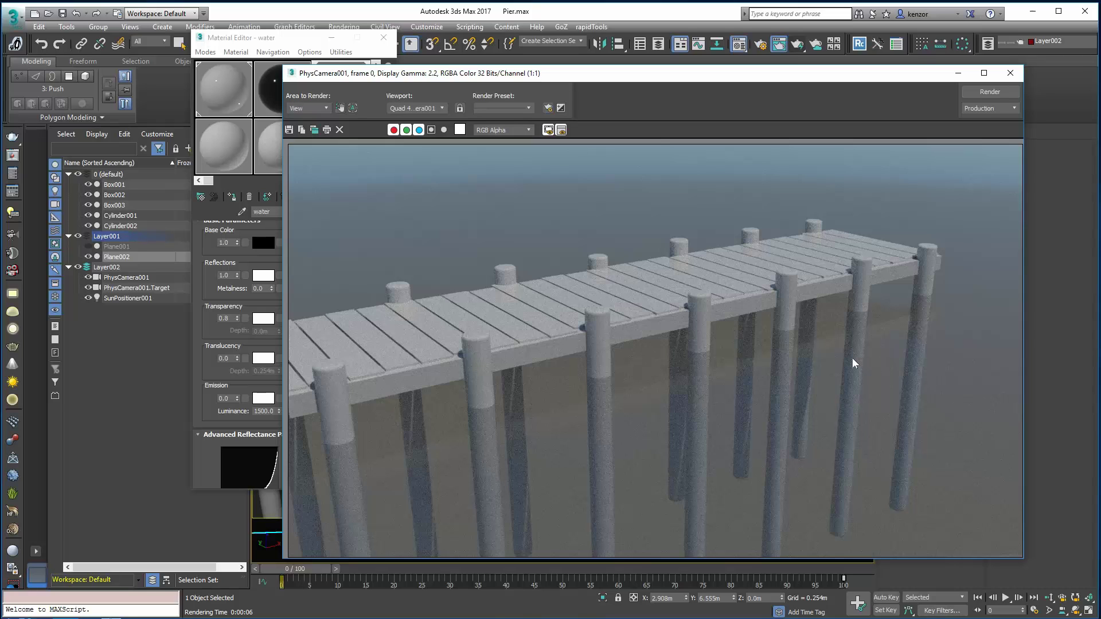
click(298, 41)
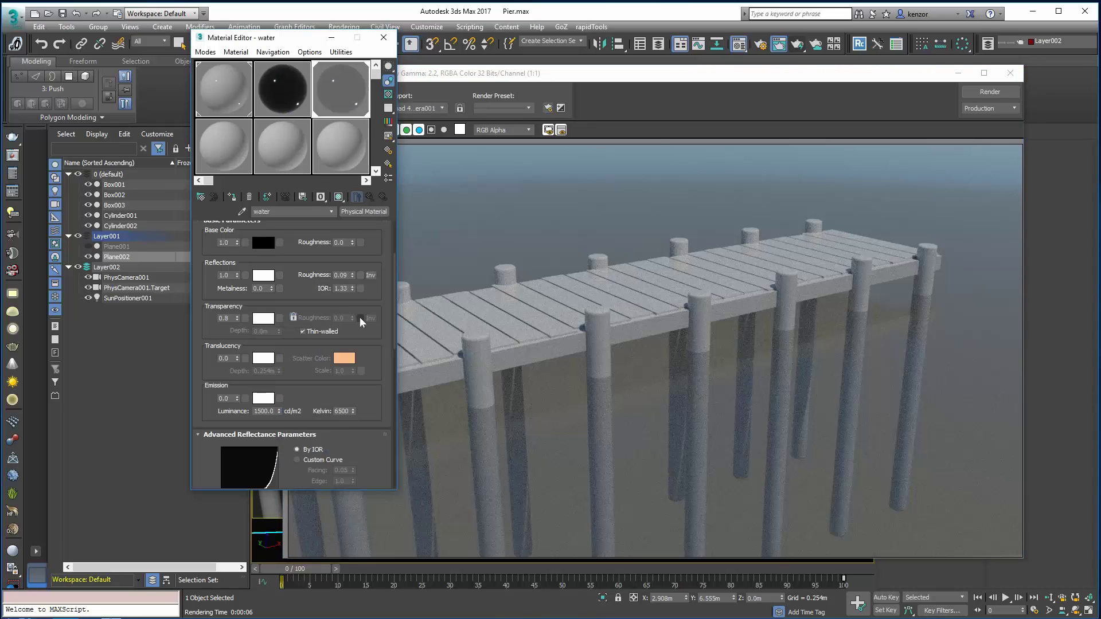
- Turn off Thin-walled for the water material and re-render the pier scene
double_click(330, 335)
click(325, 331)
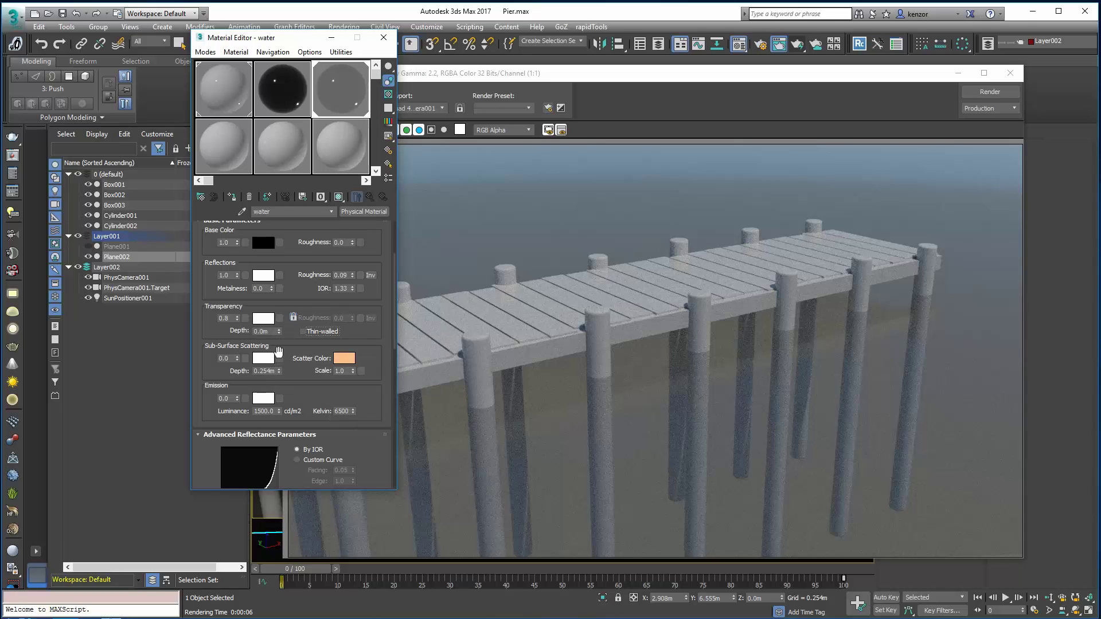
click(990, 91)
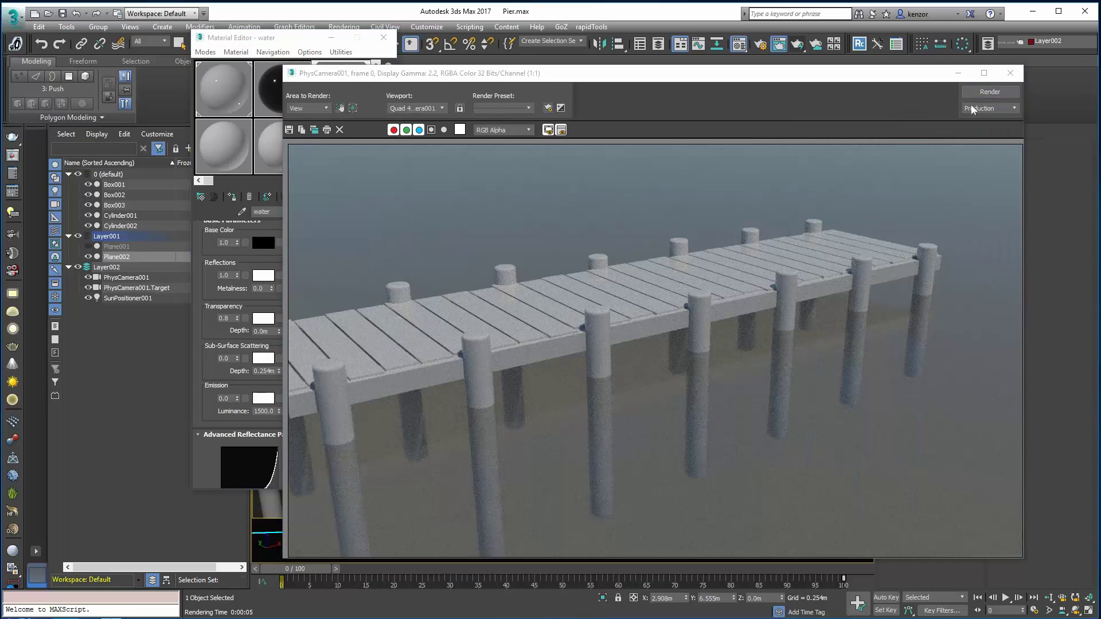
drag(924, 83, 865, 88)
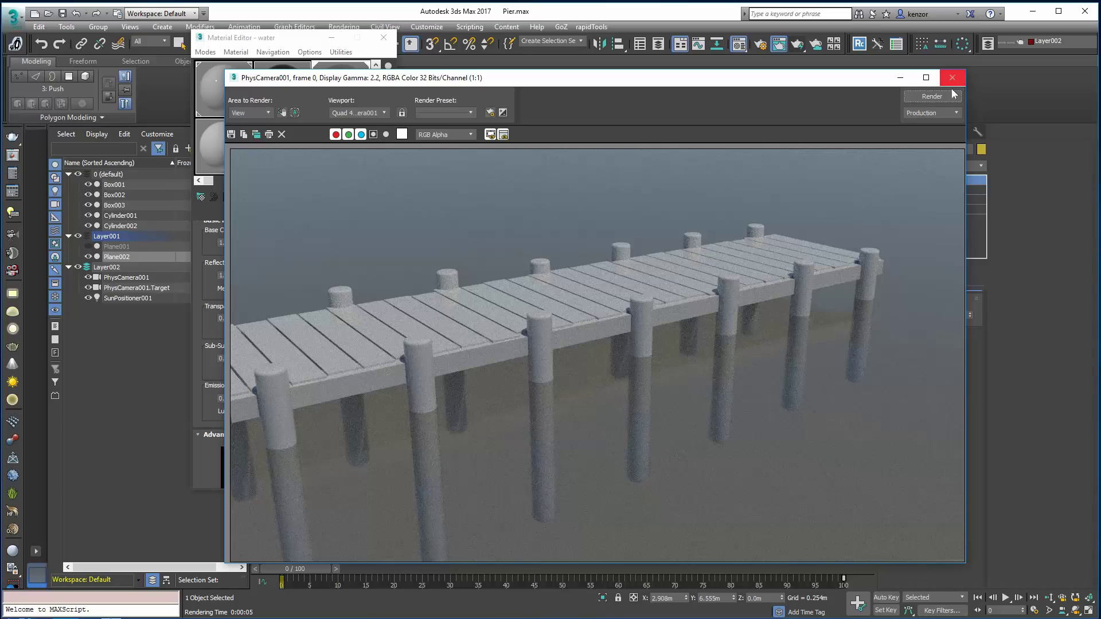
click(932, 96)
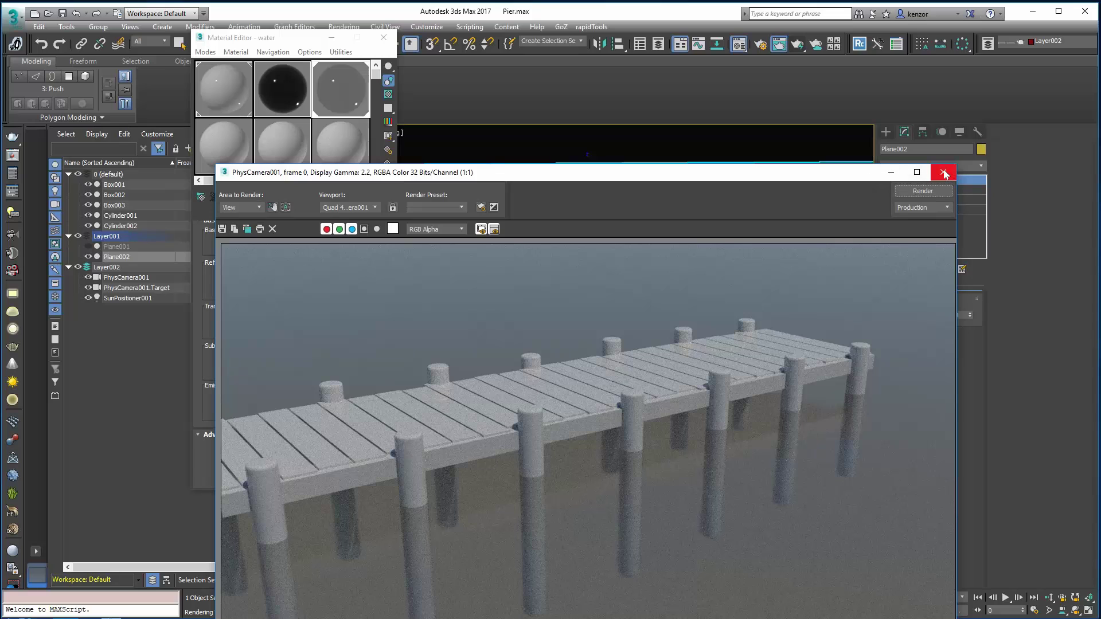
- Re-enable the water's TurboSmooth waves and render the rippled water
click(945, 174)
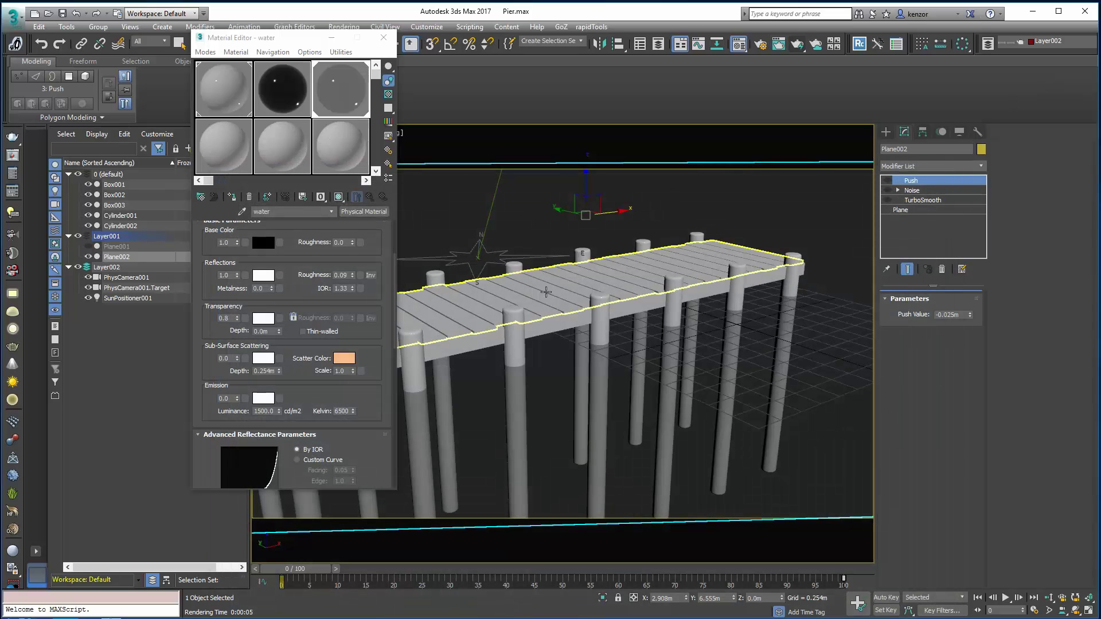
click(892, 200)
click(887, 200)
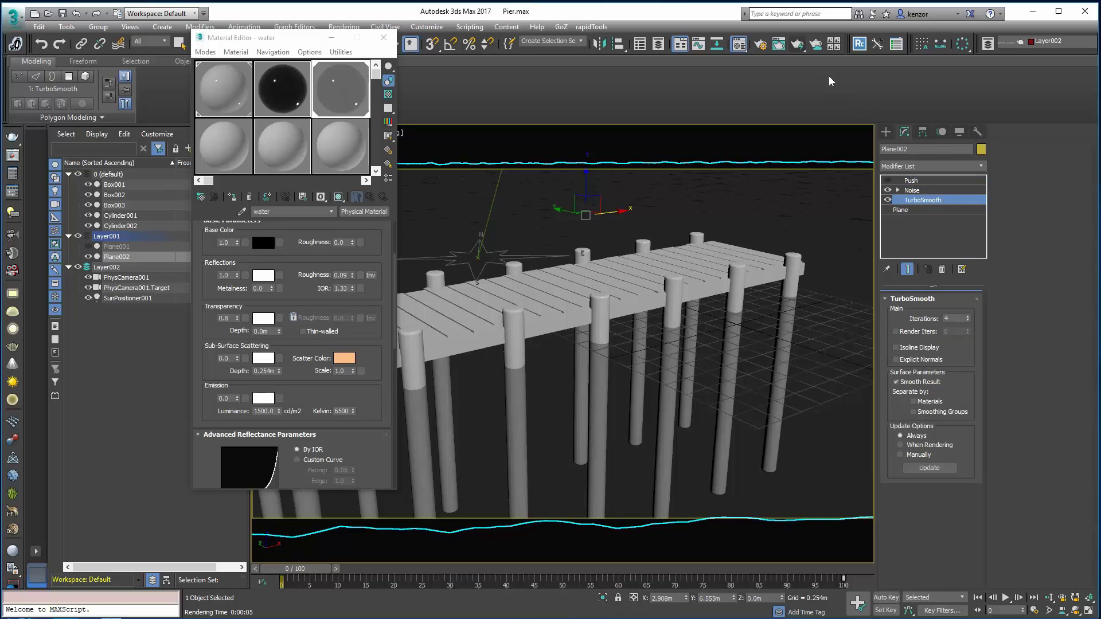
click(797, 45)
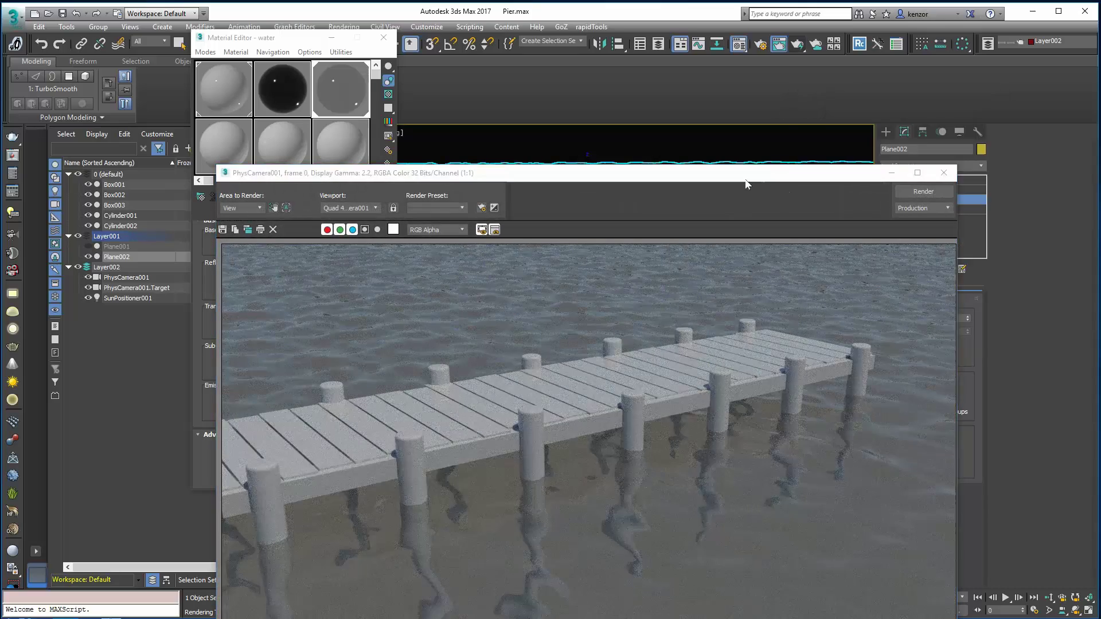
drag(722, 176, 819, 95)
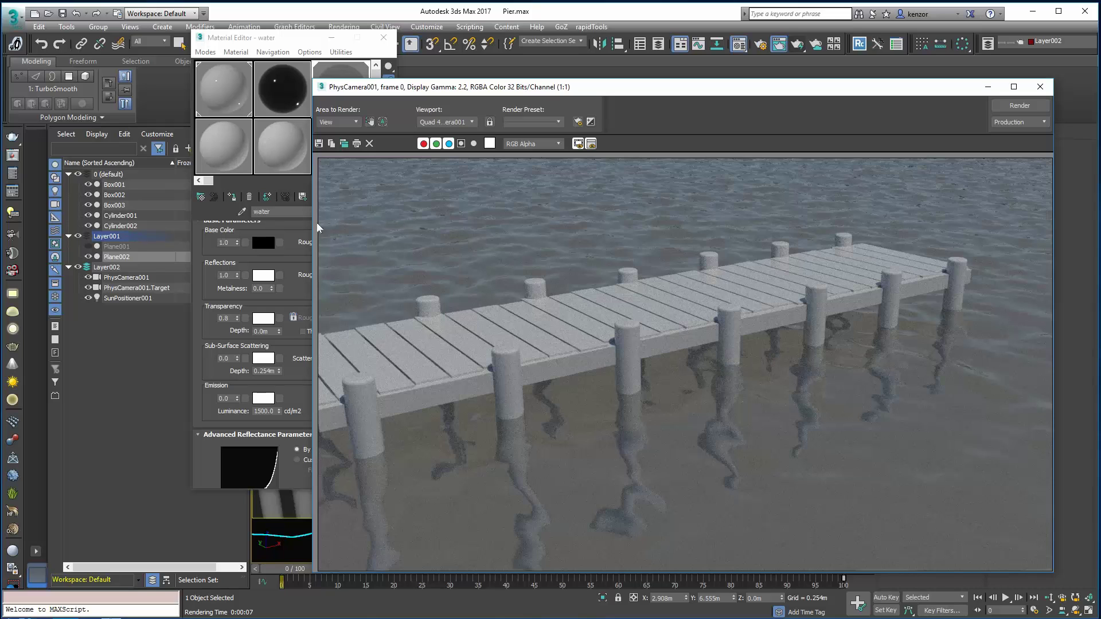
- Set the water's reflection weight to 0, lower transparency to 0.69, and re-render
click(296, 254)
scroll(295, 254, down, 2)
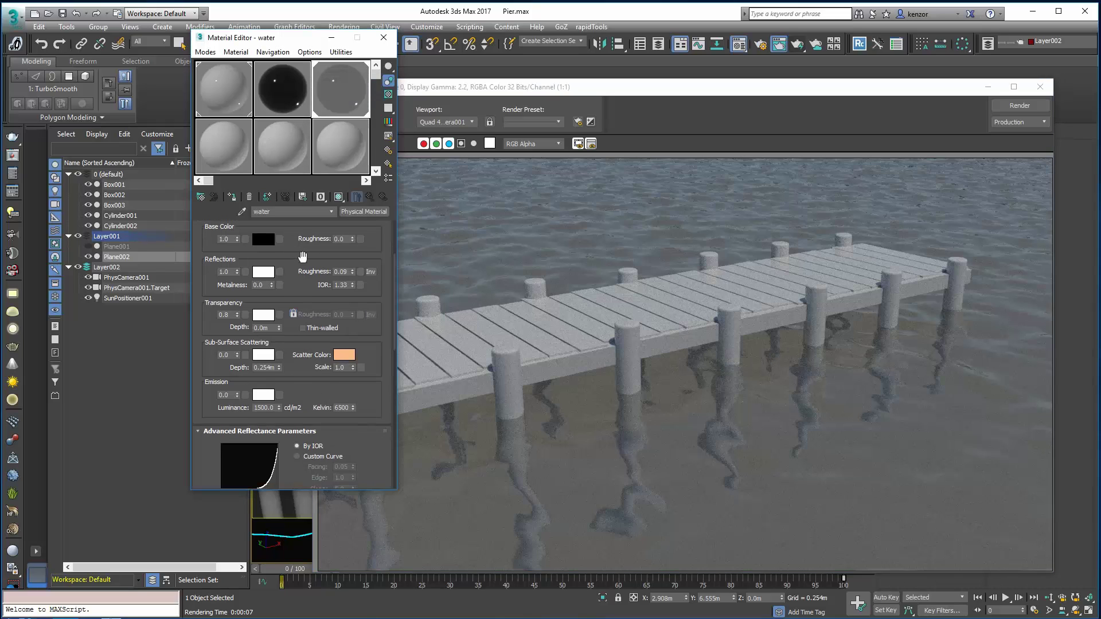
click(238, 275)
right_click(236, 272)
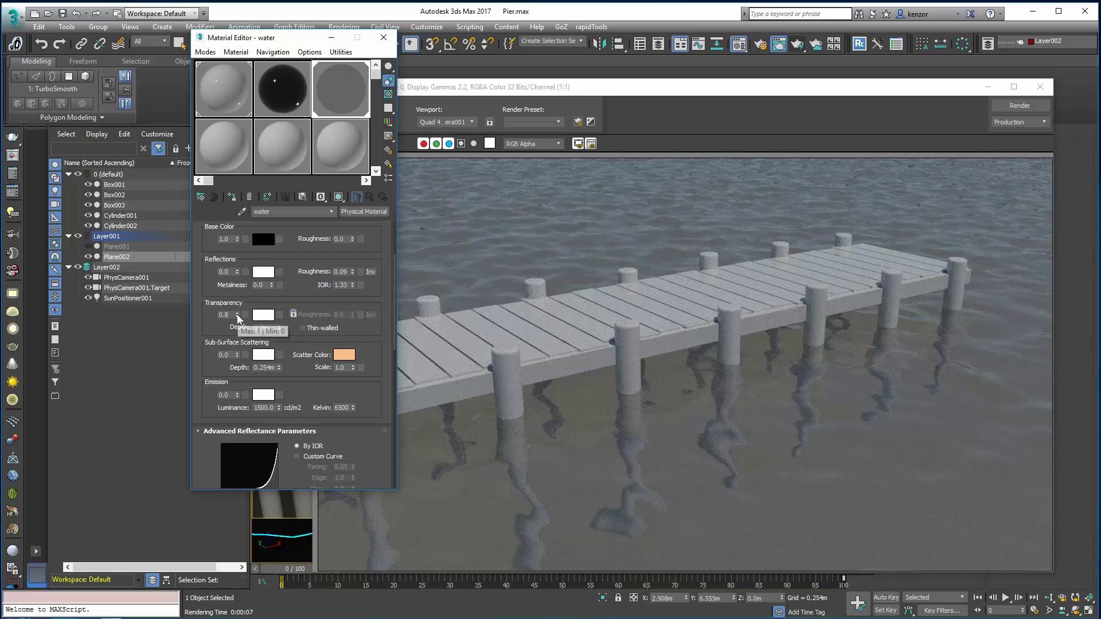
drag(236, 316, 237, 324)
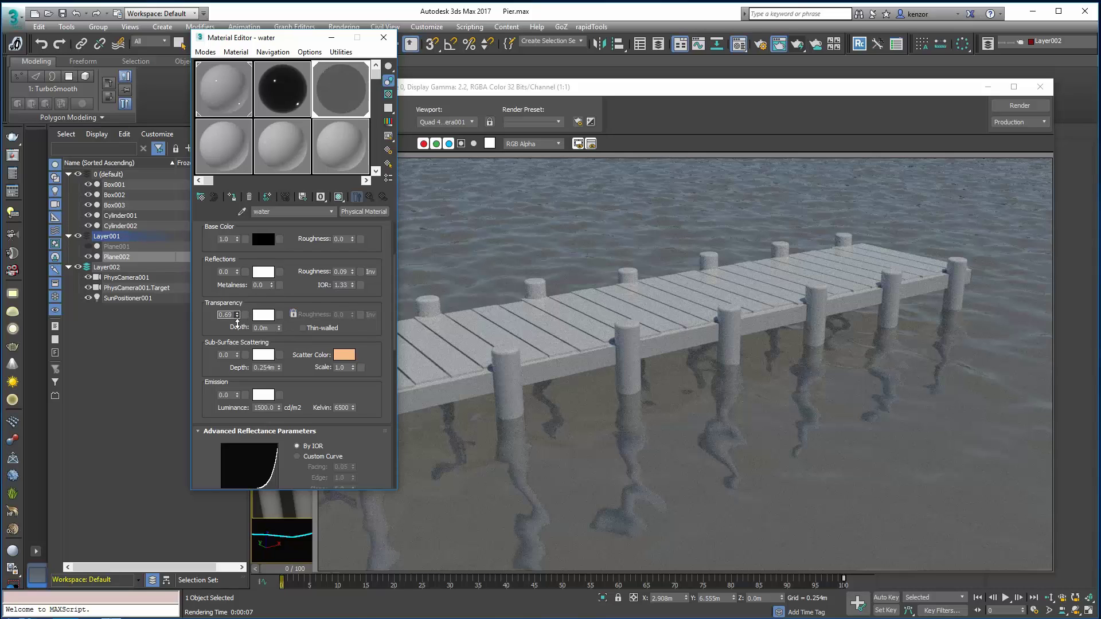
click(1019, 107)
click(1019, 107)
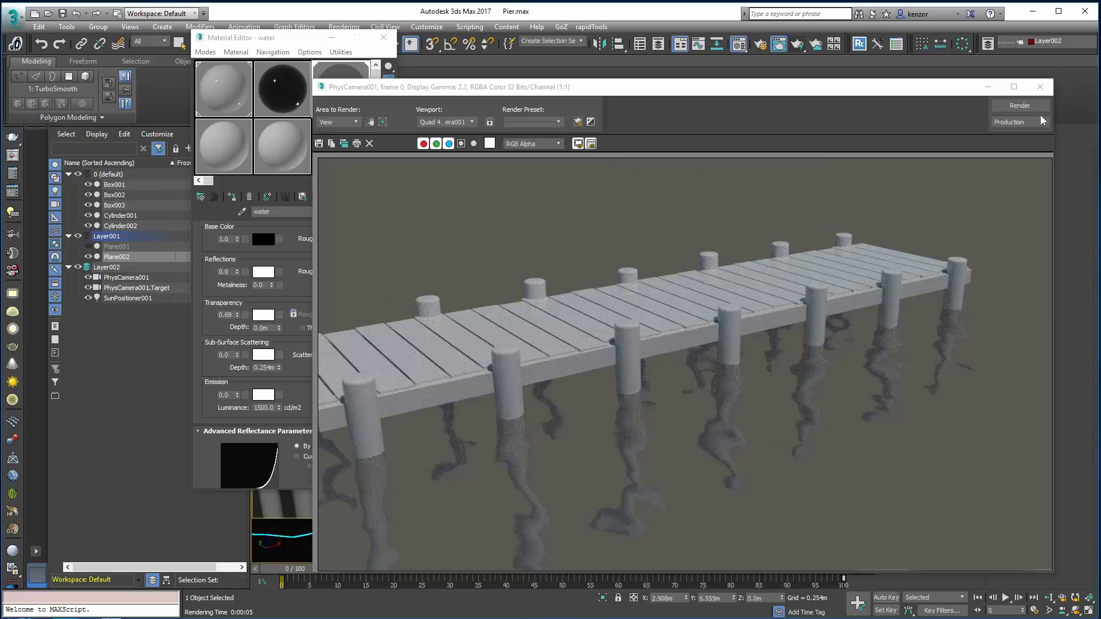
- Lower the water transparency further to 0.37 and render the darker result
click(1019, 105)
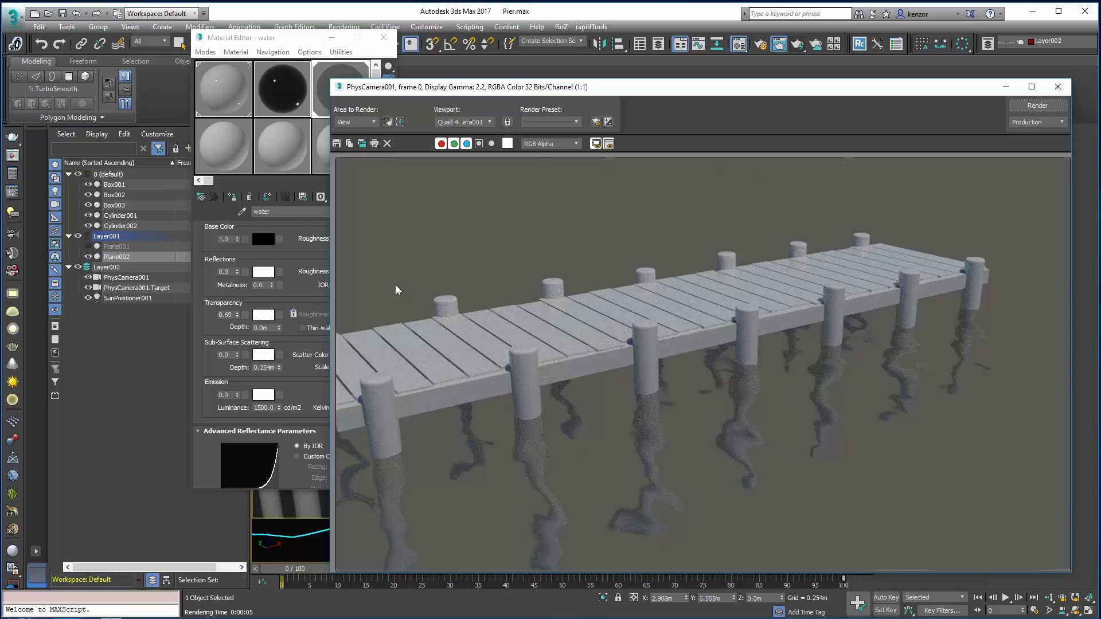
drag(237, 315, 239, 339)
click(1032, 106)
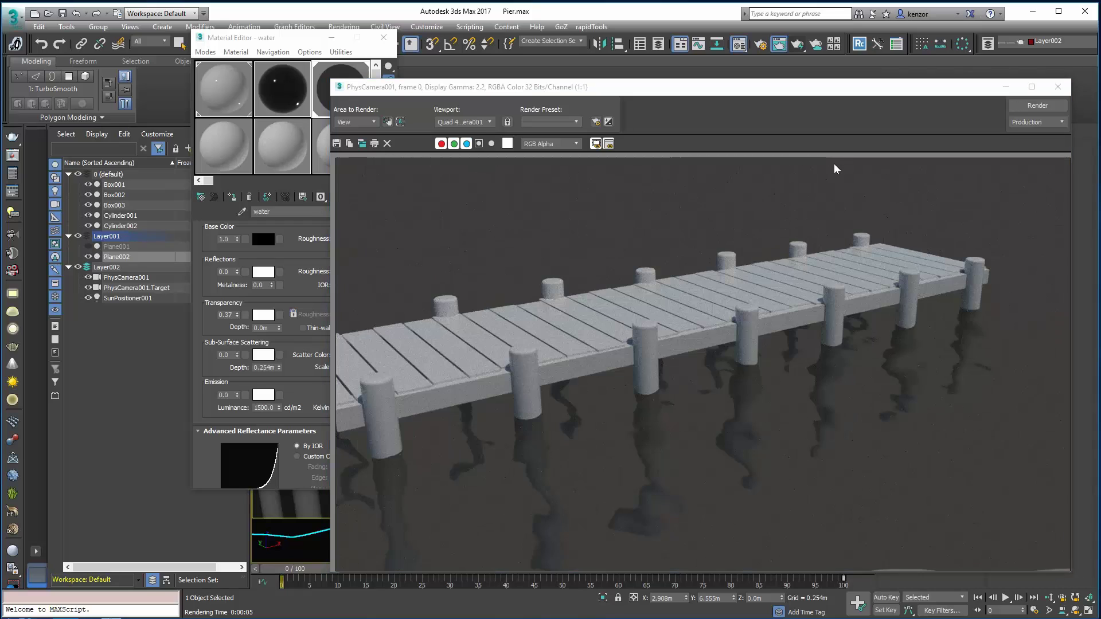
drag(855, 94, 854, 95)
- Set the water's transparency depth to 2.0m, render, and move the render window aside
click(289, 337)
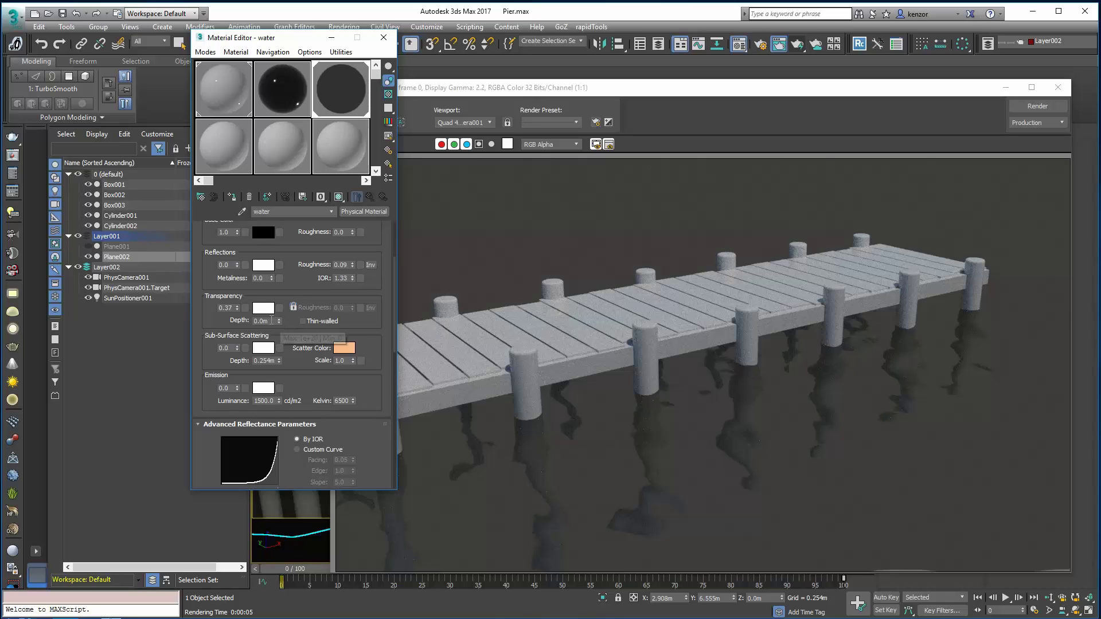
click(279, 321)
text(2)
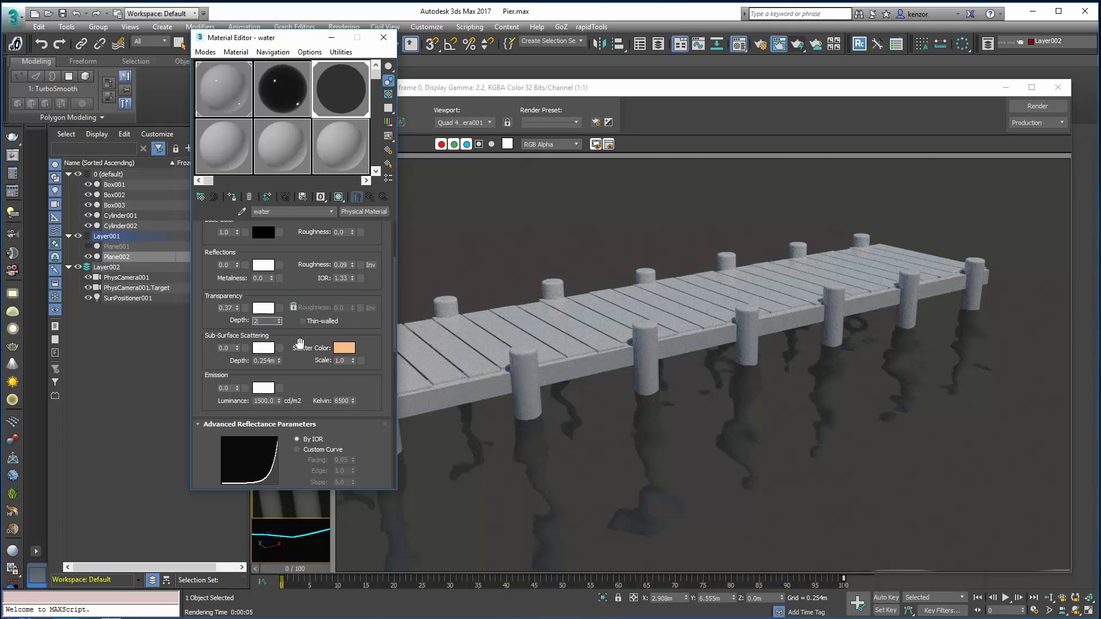
click(302, 342)
click(1025, 108)
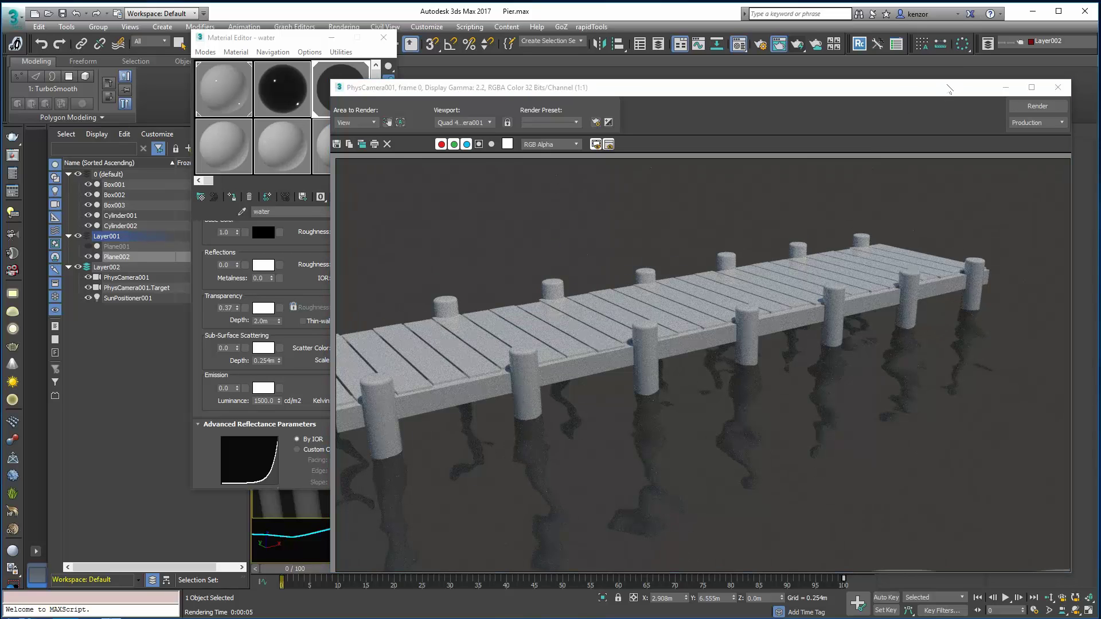
drag(943, 91, 754, 383)
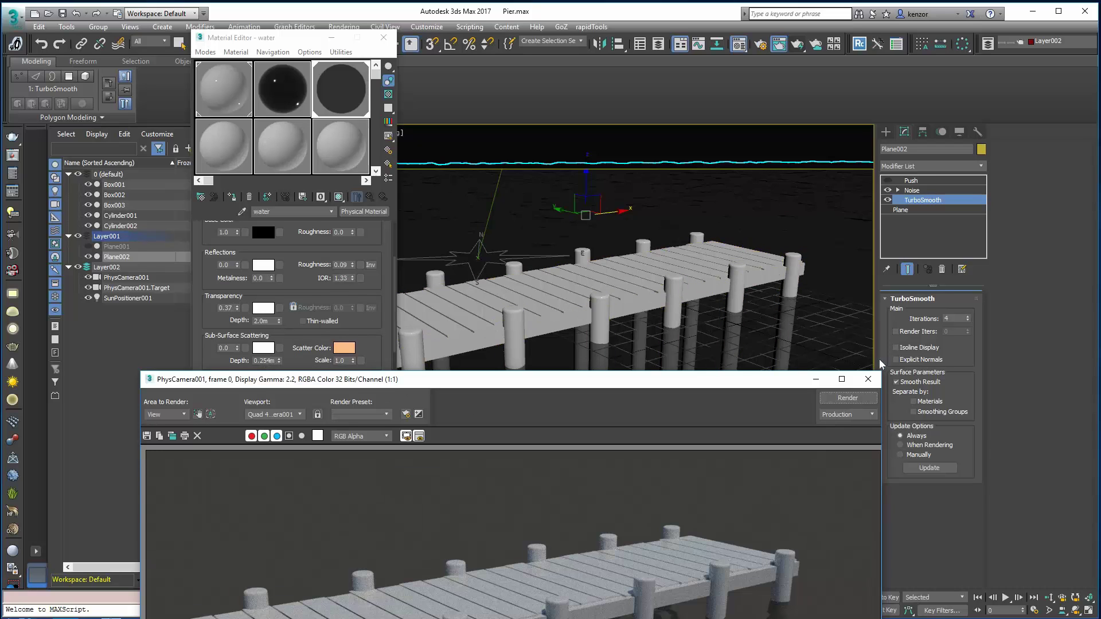
- Add a Shell modifier above TurboSmooth on the water plane
click(868, 379)
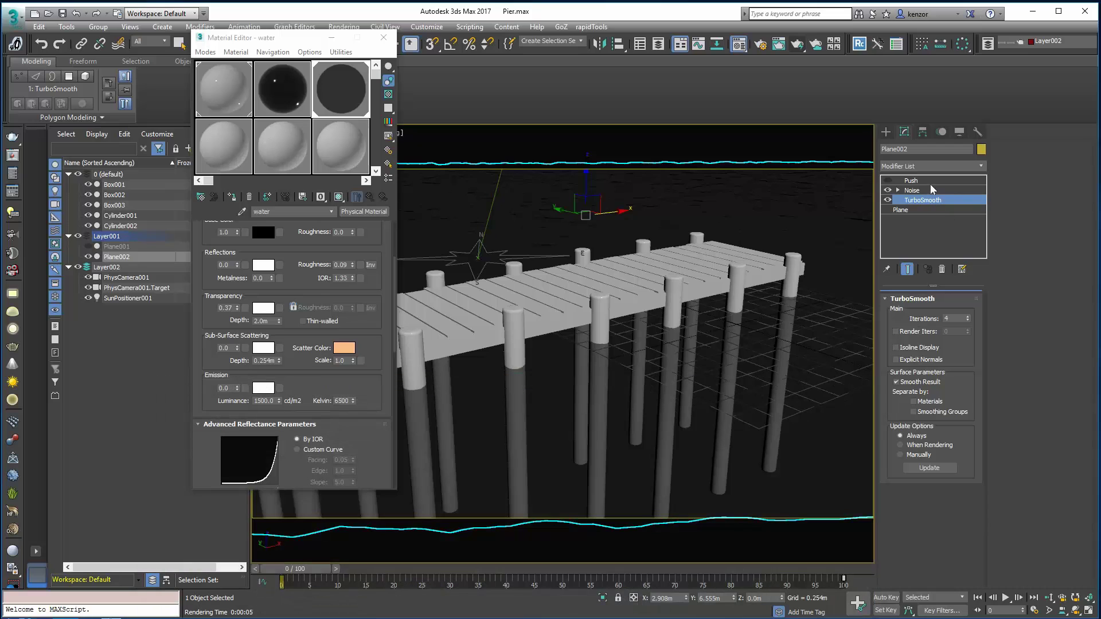
click(932, 181)
click(980, 167)
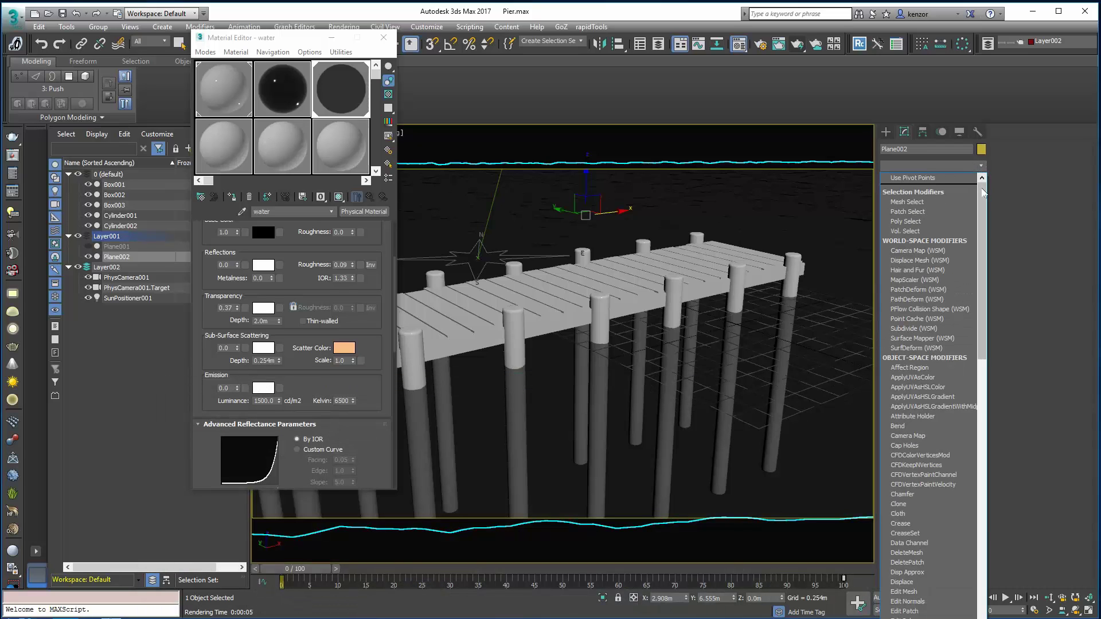
click(1008, 187)
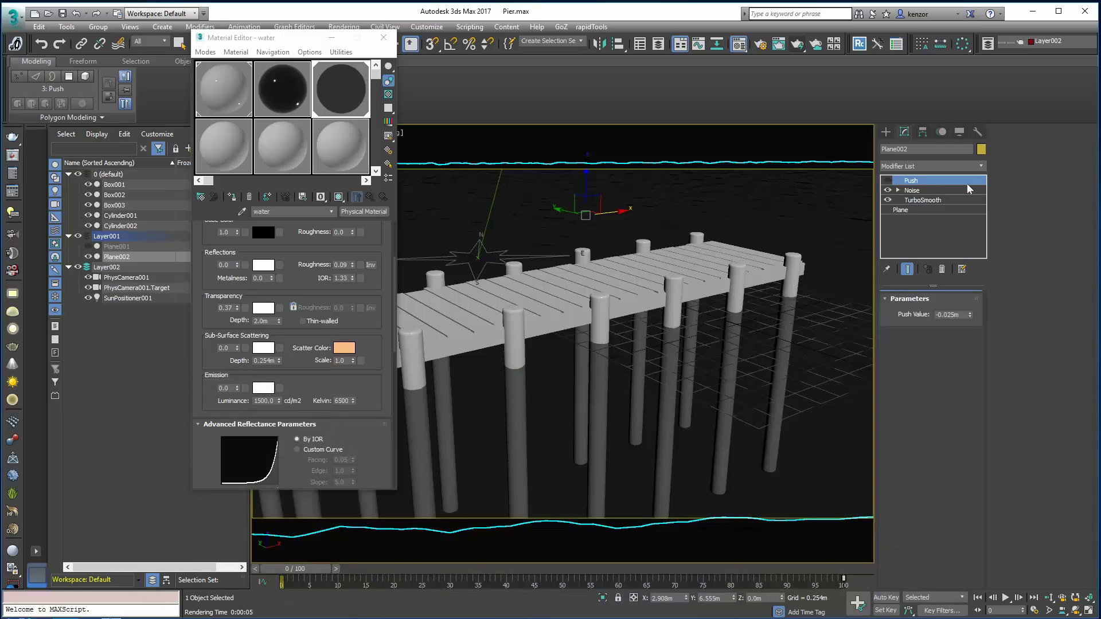
click(965, 201)
click(981, 167)
drag(981, 241, 1041, 505)
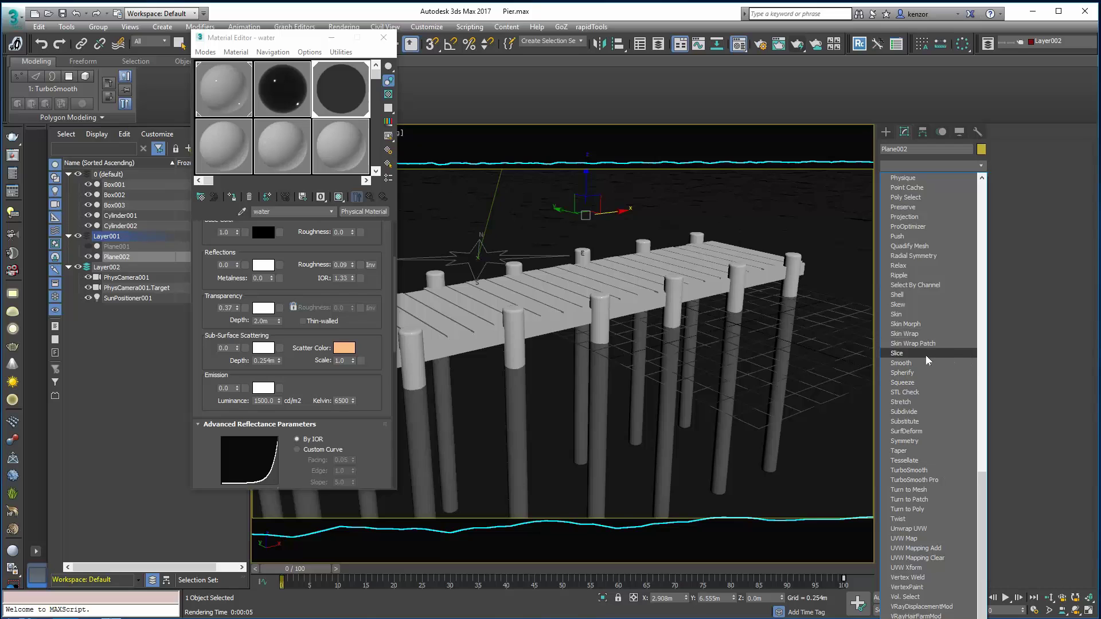
click(897, 295)
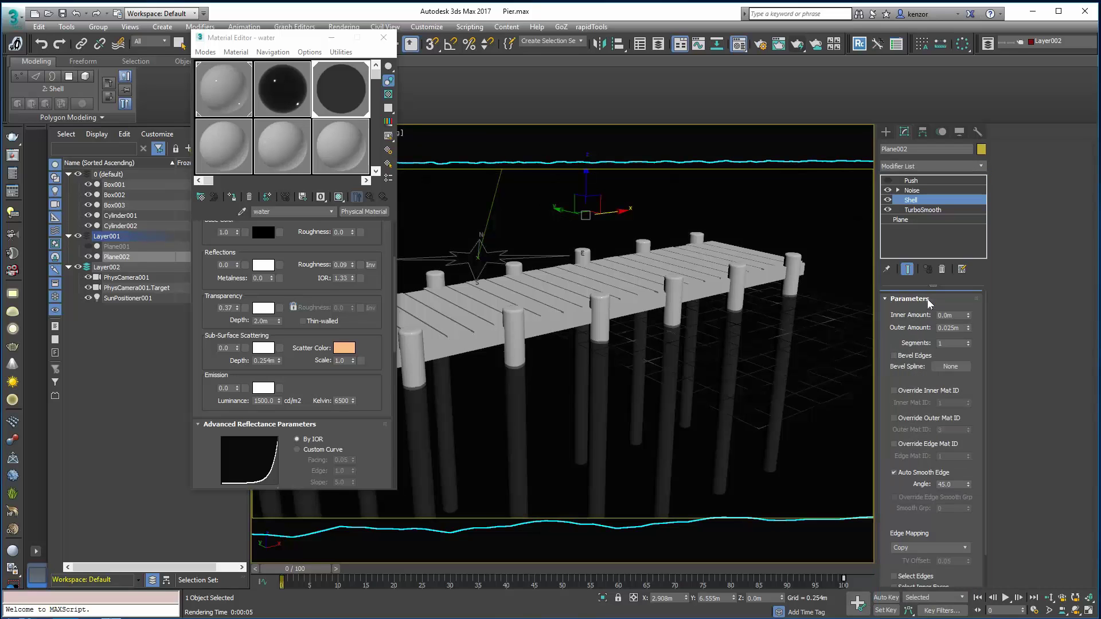
- Set the Shell's Inner Amount to 5.0m and Outer Amount to 0.0m
double_click(956, 314)
text(5)
key(Tab)
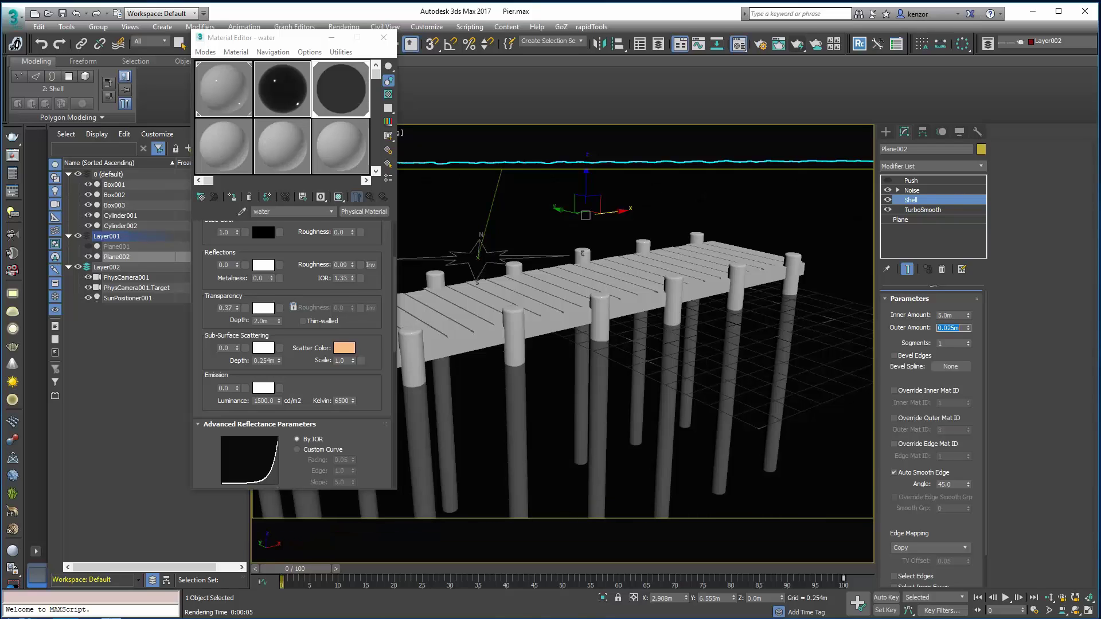
text(0)
key(Return)
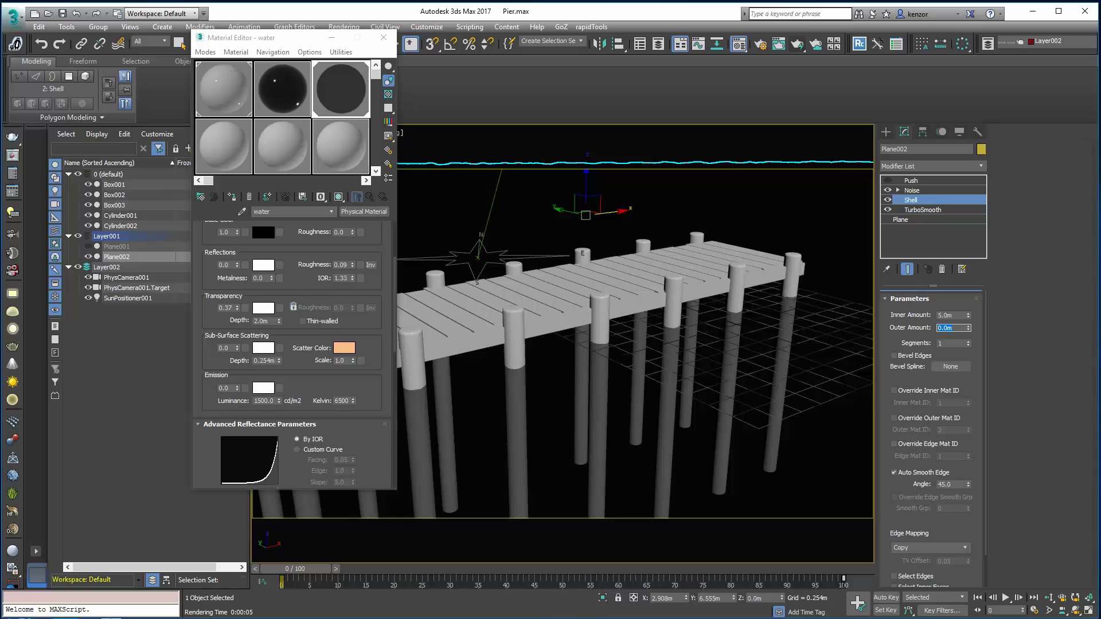
- Render, then set the water's transparency depth to 1.0m and colour to 0.23 dark grey
click(797, 44)
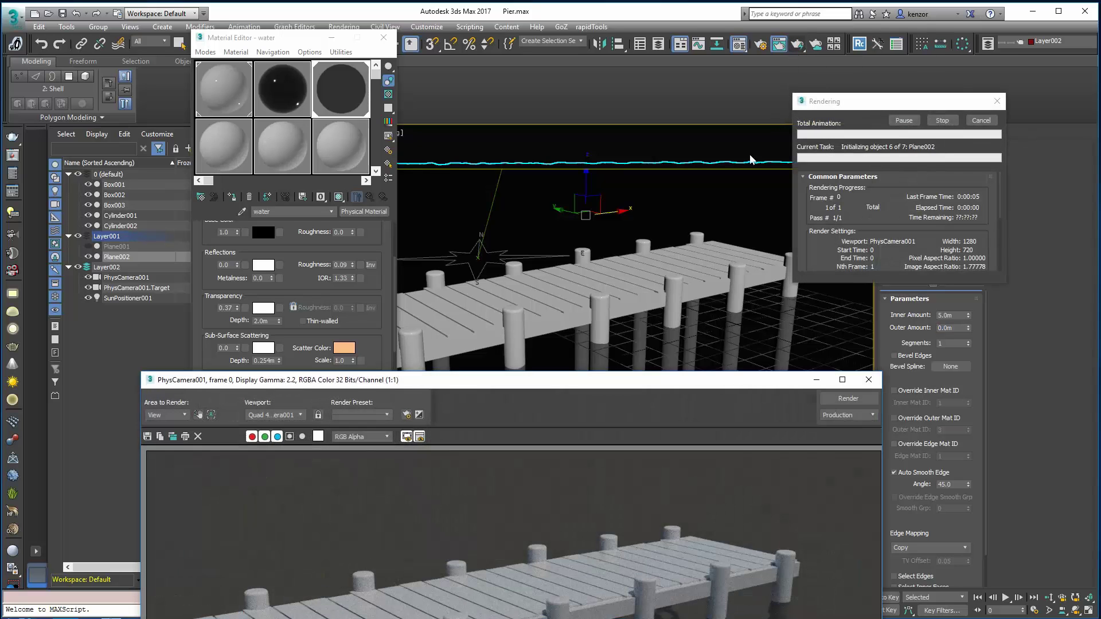
drag(604, 388, 624, 93)
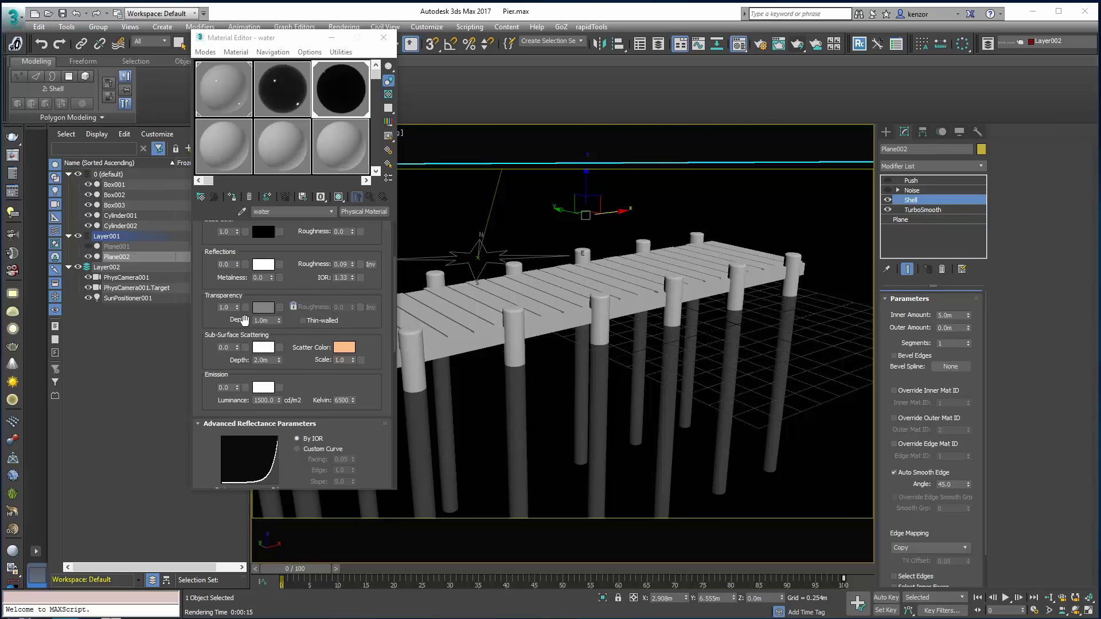
mouse_move(264, 321)
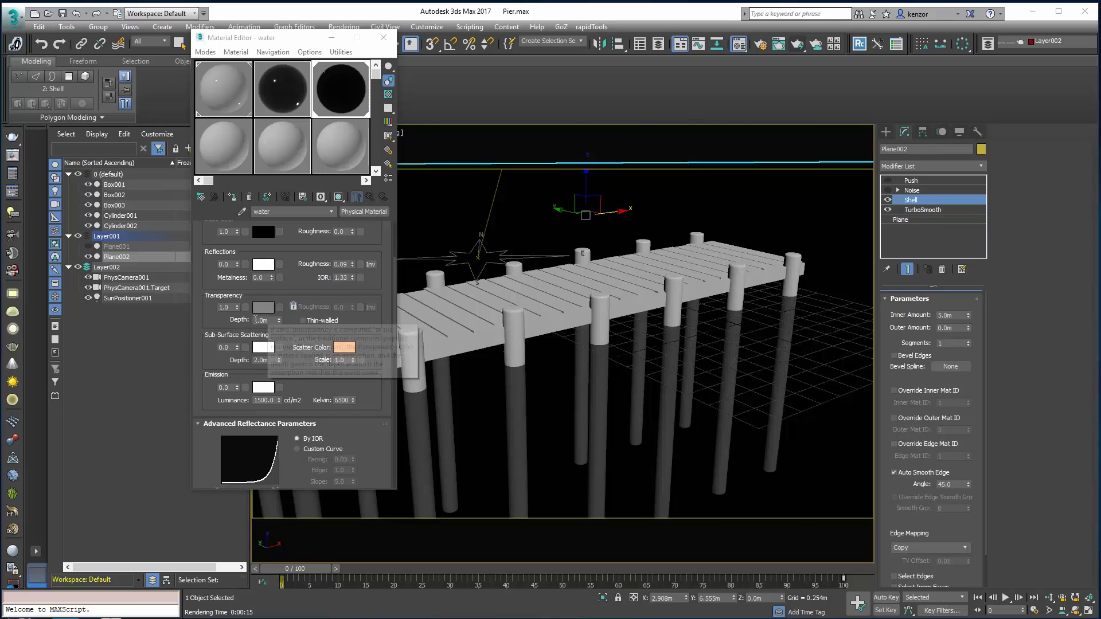
click(268, 320)
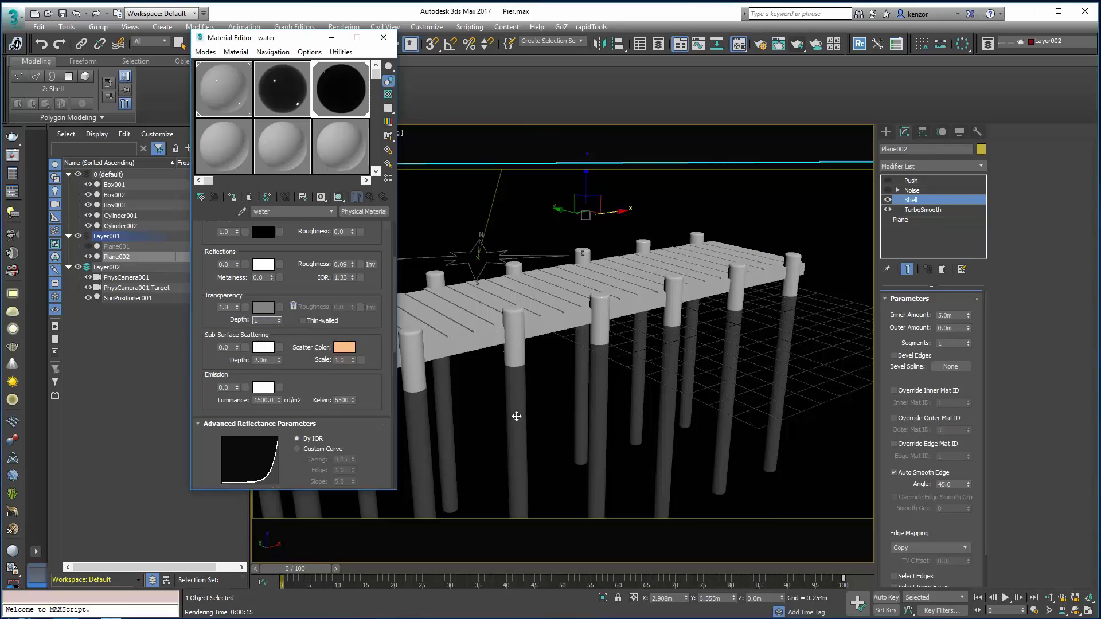
click(264, 311)
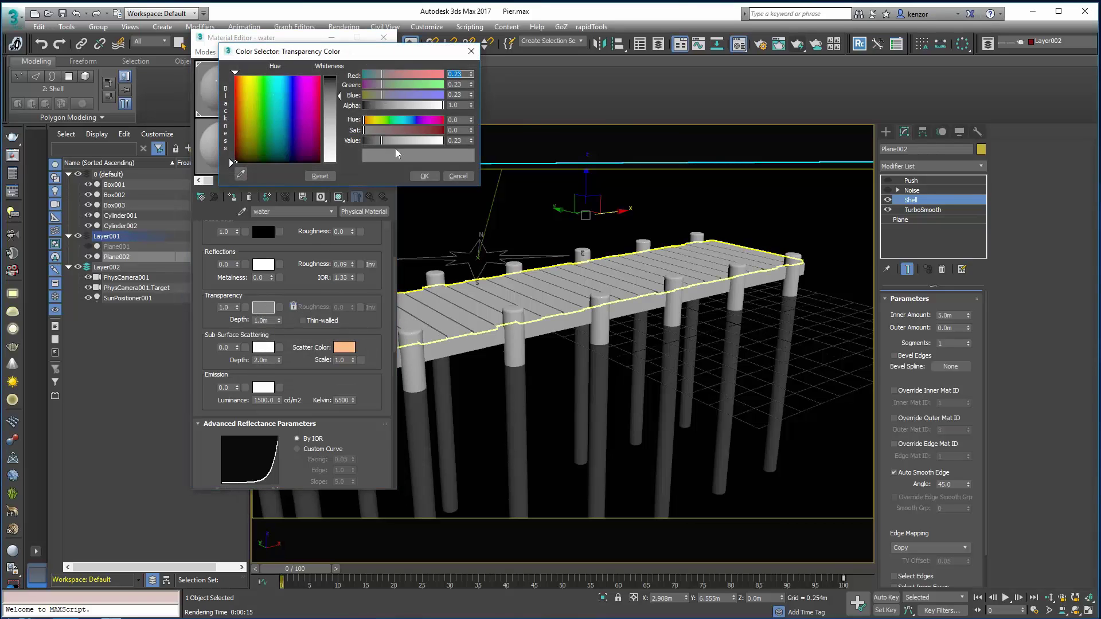
click(424, 176)
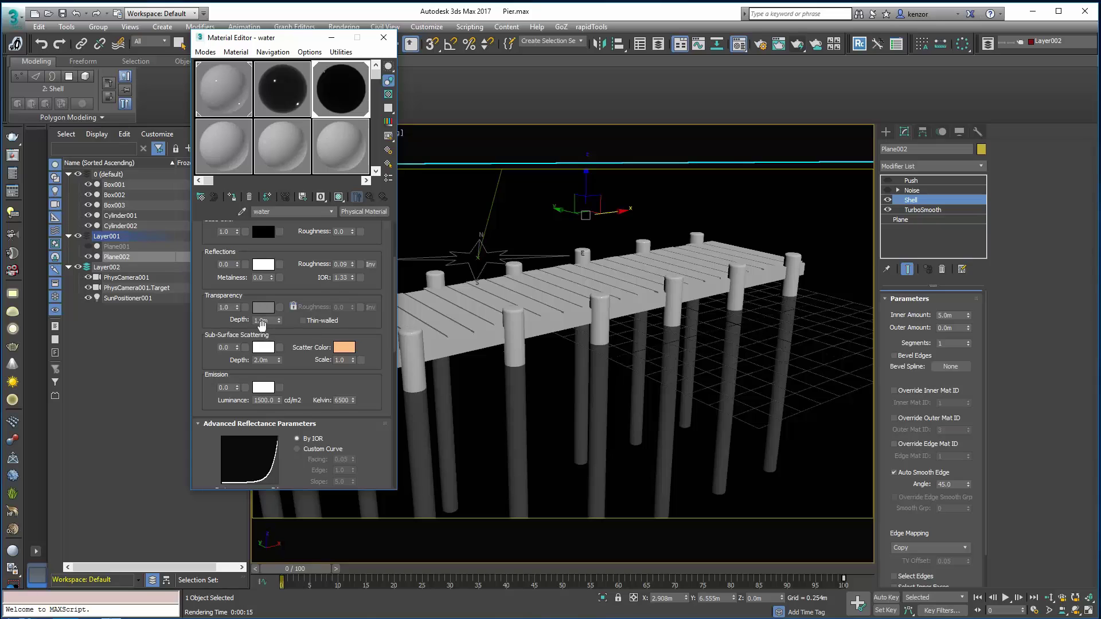
- Render a test frame of the pier to check the transparent water
click(798, 46)
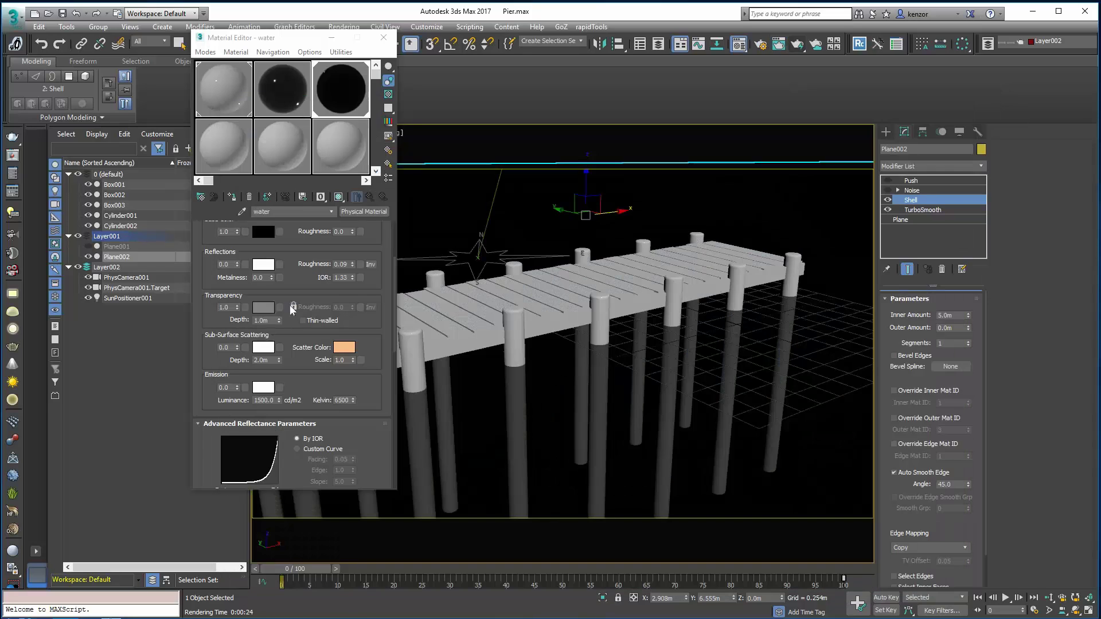
drag(278, 288, 297, 363)
scroll(272, 321, down, 2)
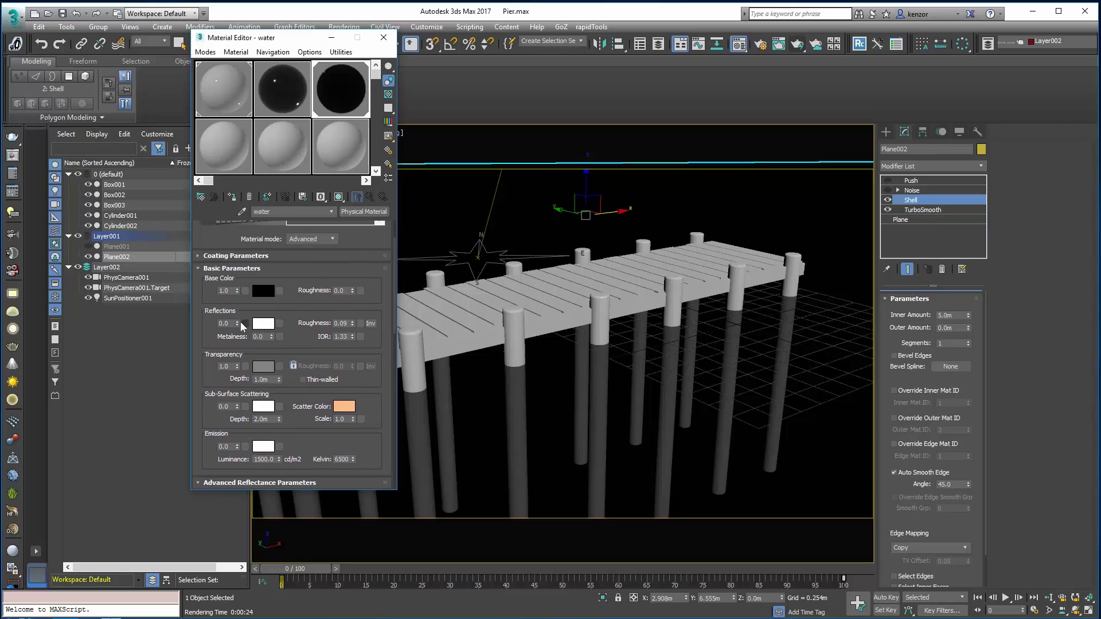
- Raise reflection weight to 1.0, re-enable the Noise waves, and render the rippled water
drag(237, 324, 235, 218)
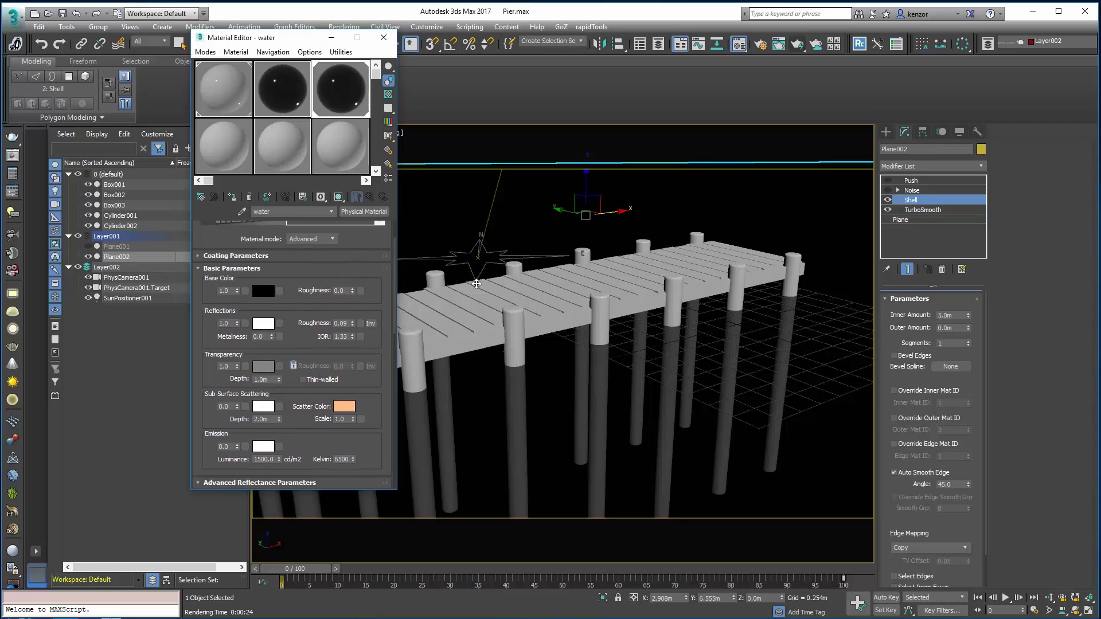
click(888, 190)
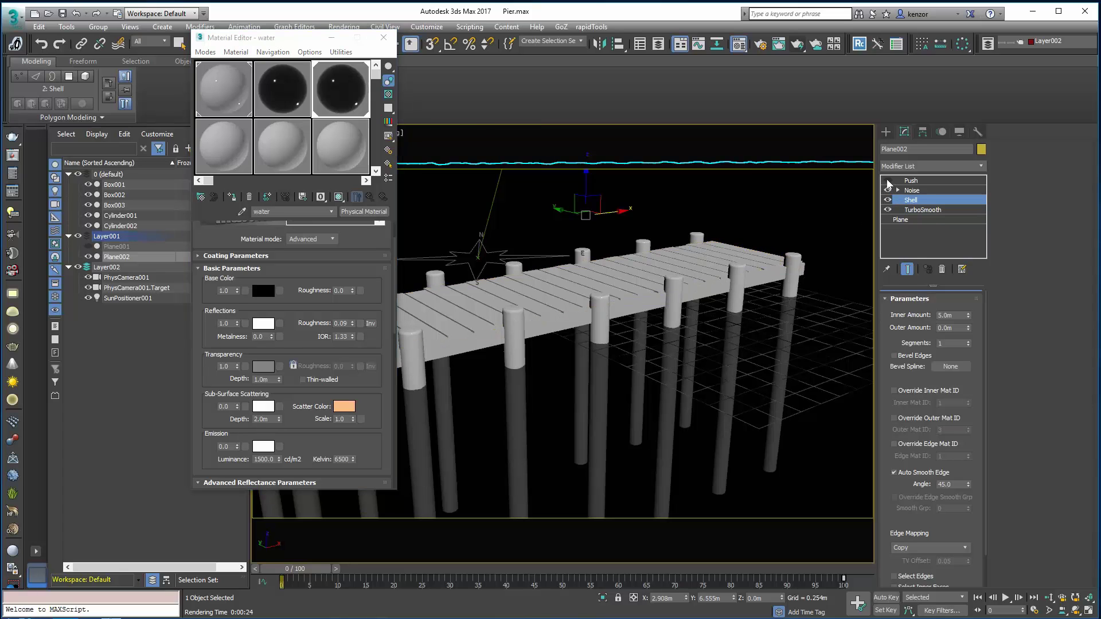
click(920, 181)
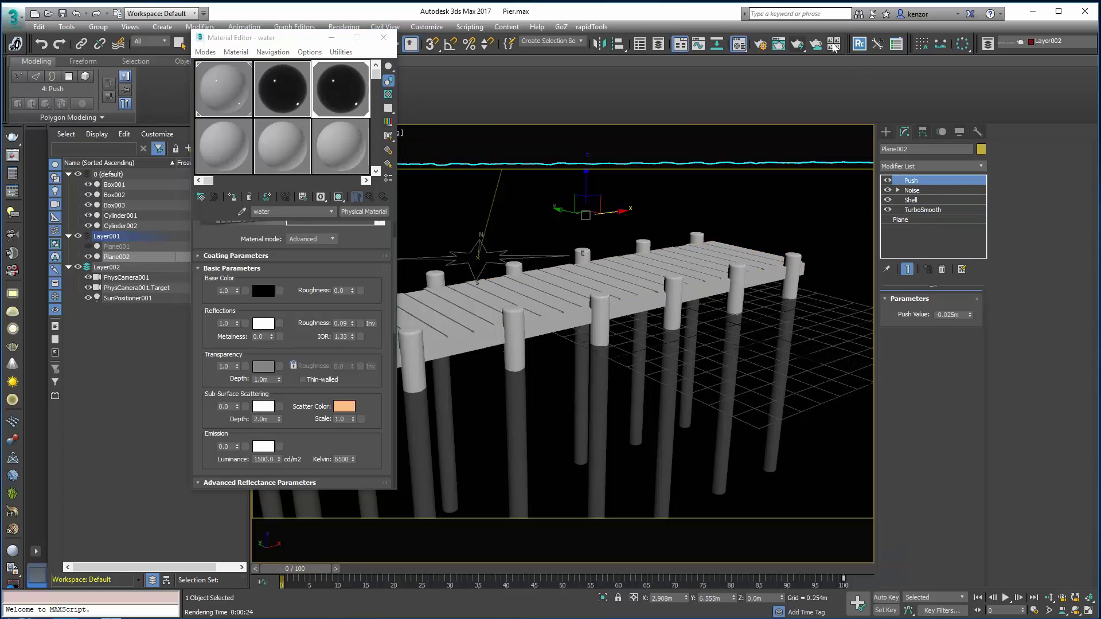
click(797, 45)
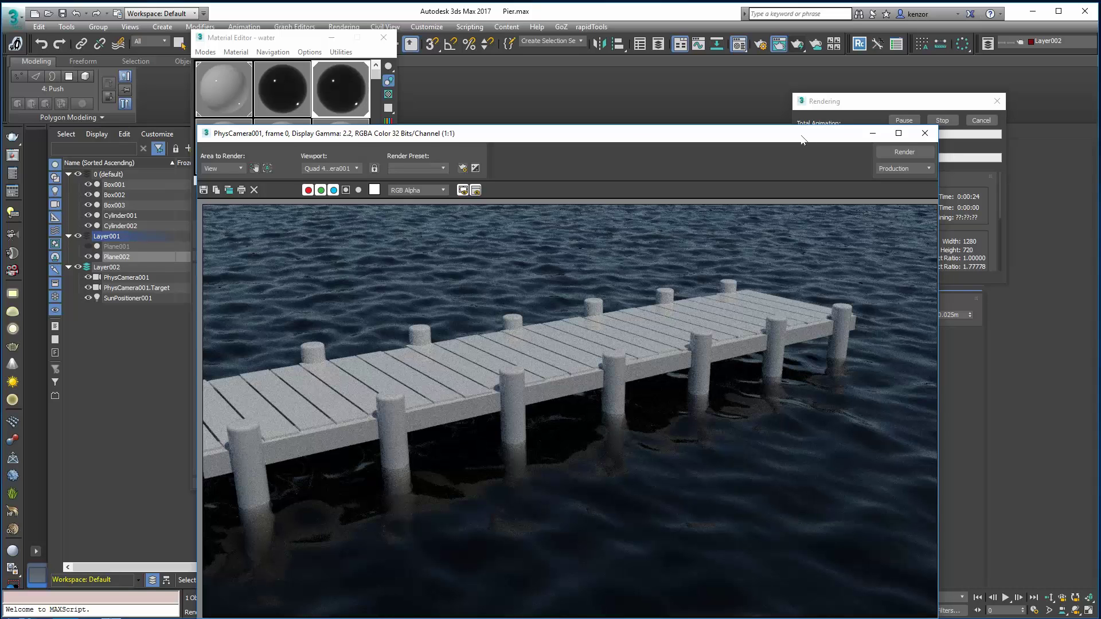
drag(802, 140, 765, 113)
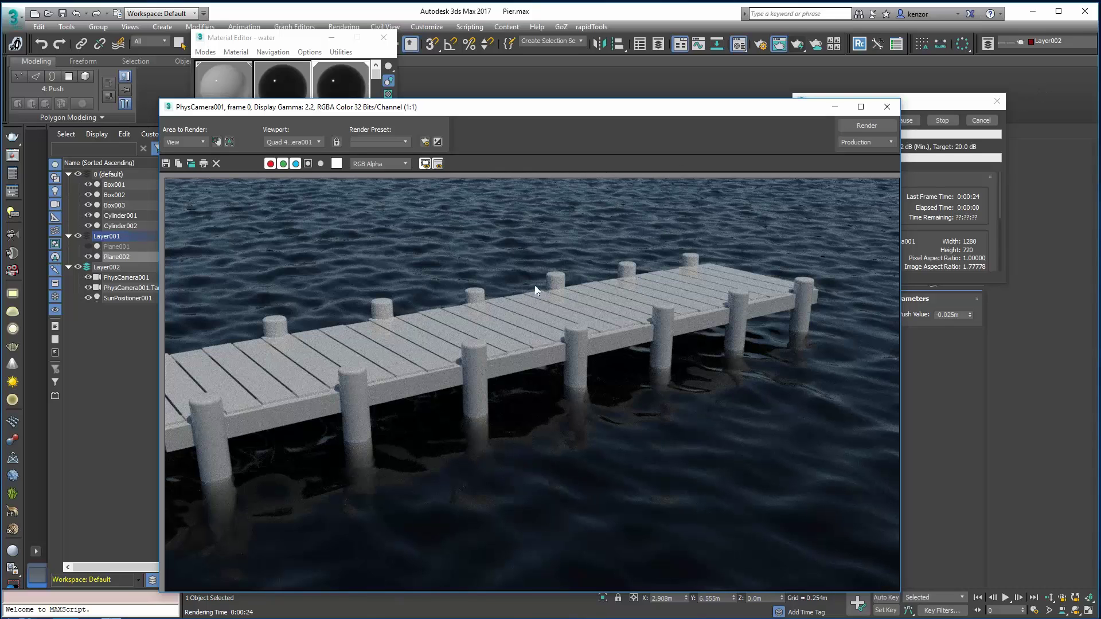
drag(777, 113, 830, 116)
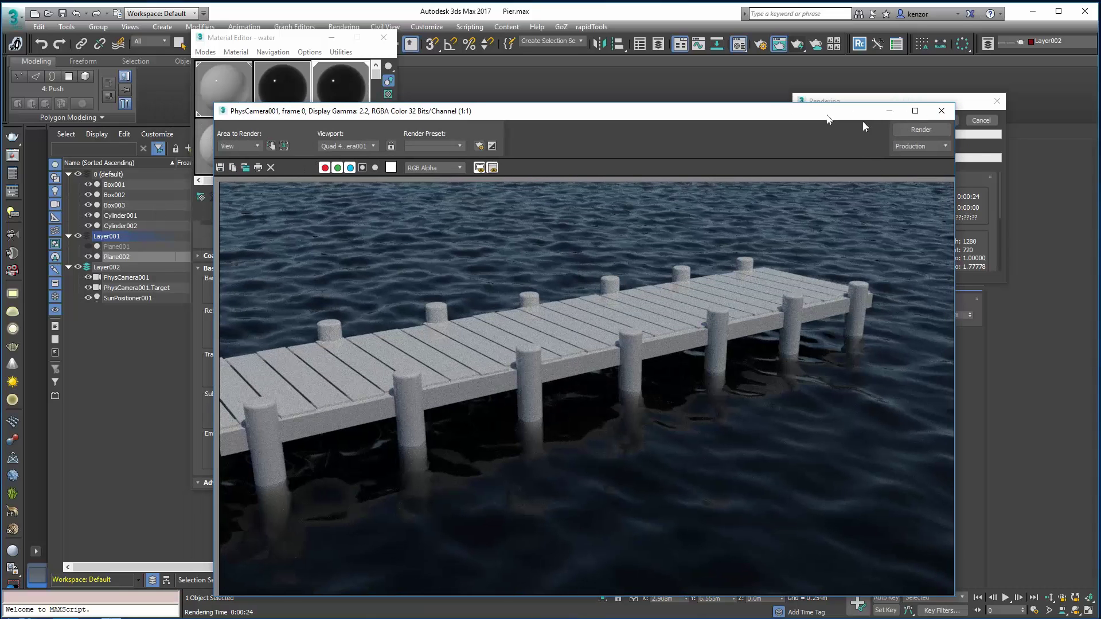
click(941, 110)
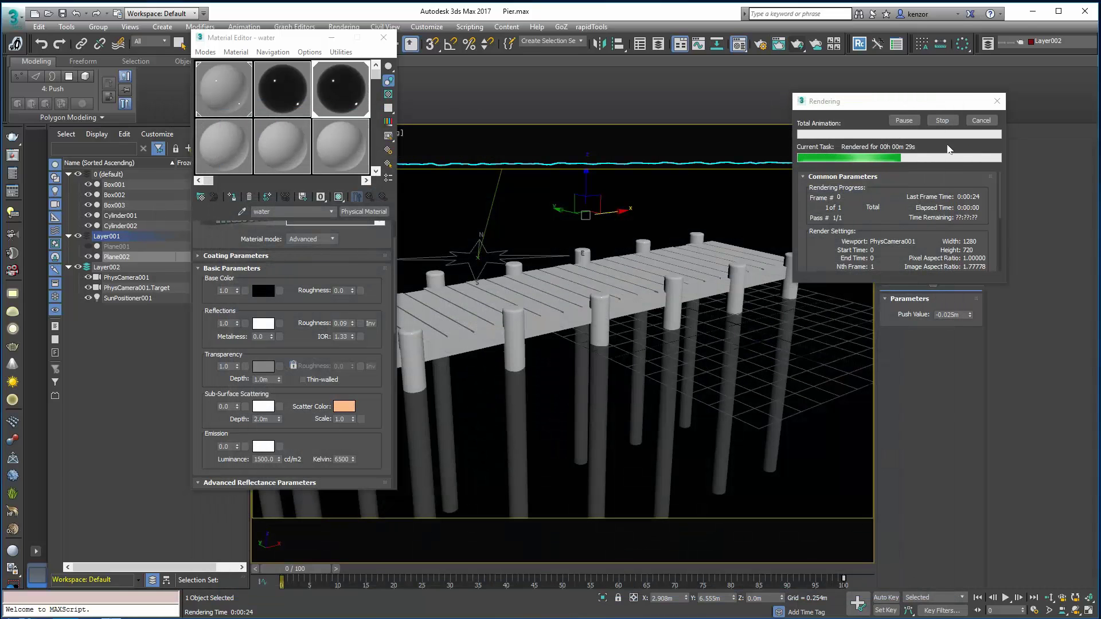
- Hide the Push, Noise and Shell modifiers on the water plane
click(942, 120)
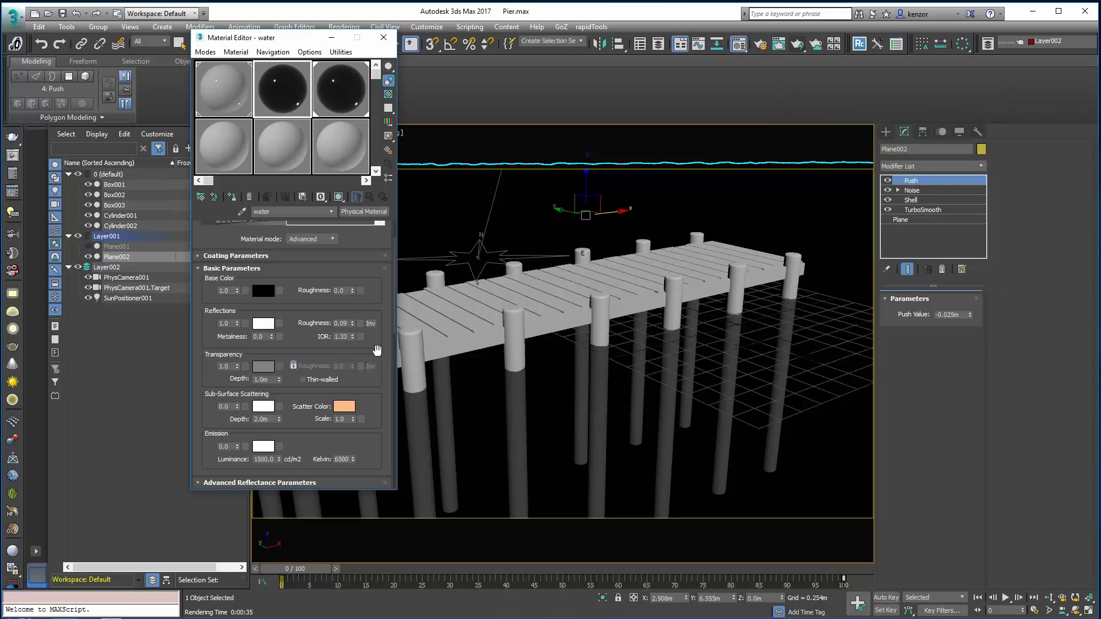
scroll(369, 354, down, 3)
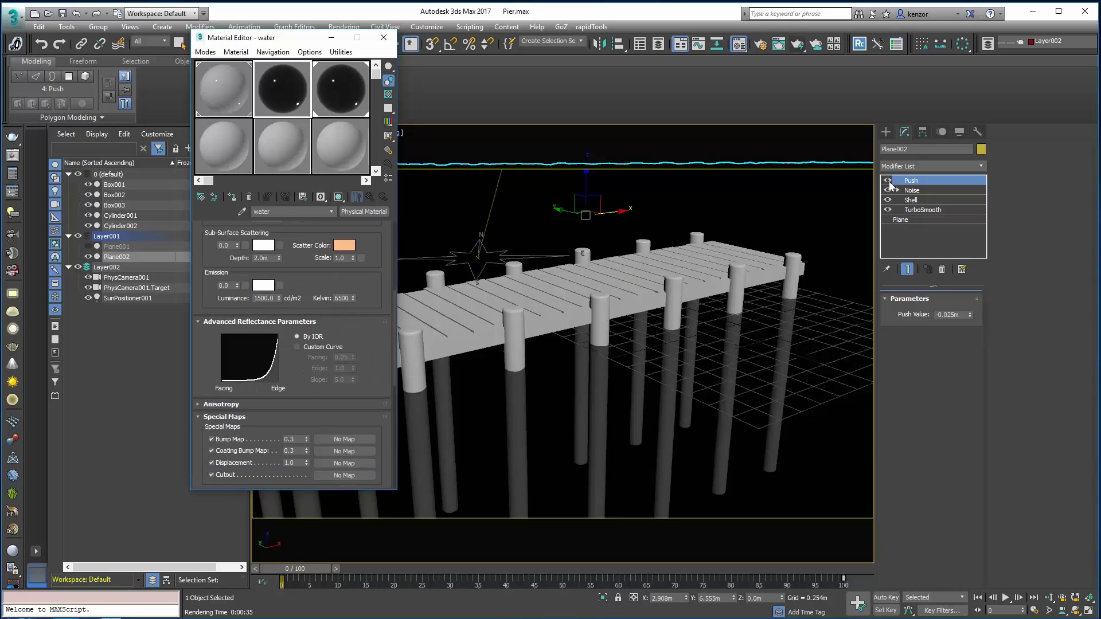
click(888, 181)
click(888, 190)
click(888, 200)
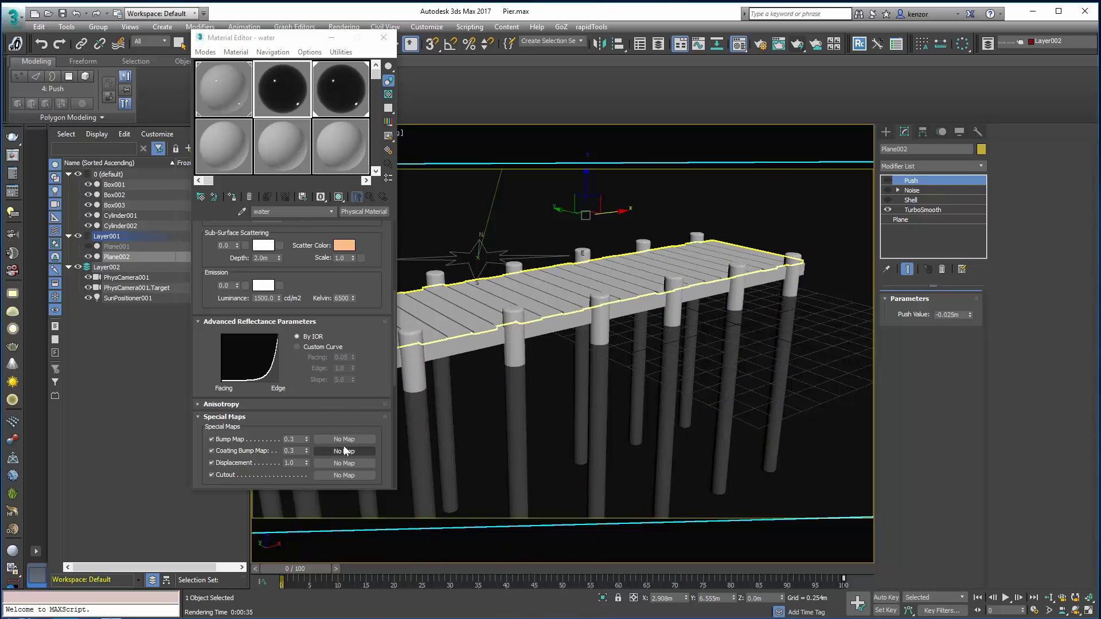
scroll(366, 400, down, 5)
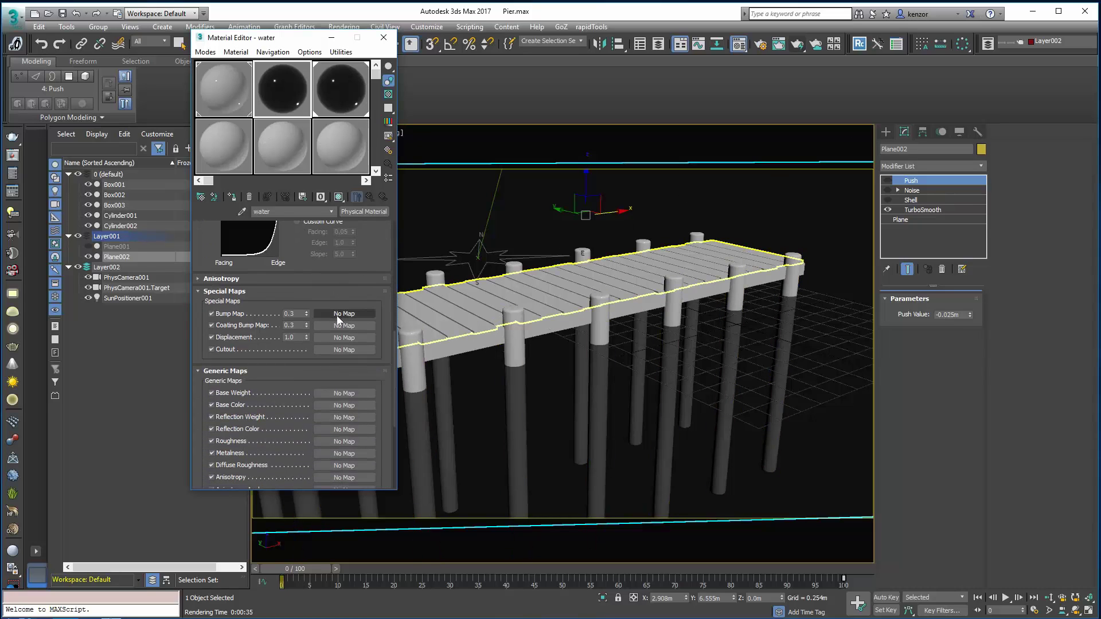
- Add a Fractal Noise bump map using World XYZ coordinates to the water material
click(339, 316)
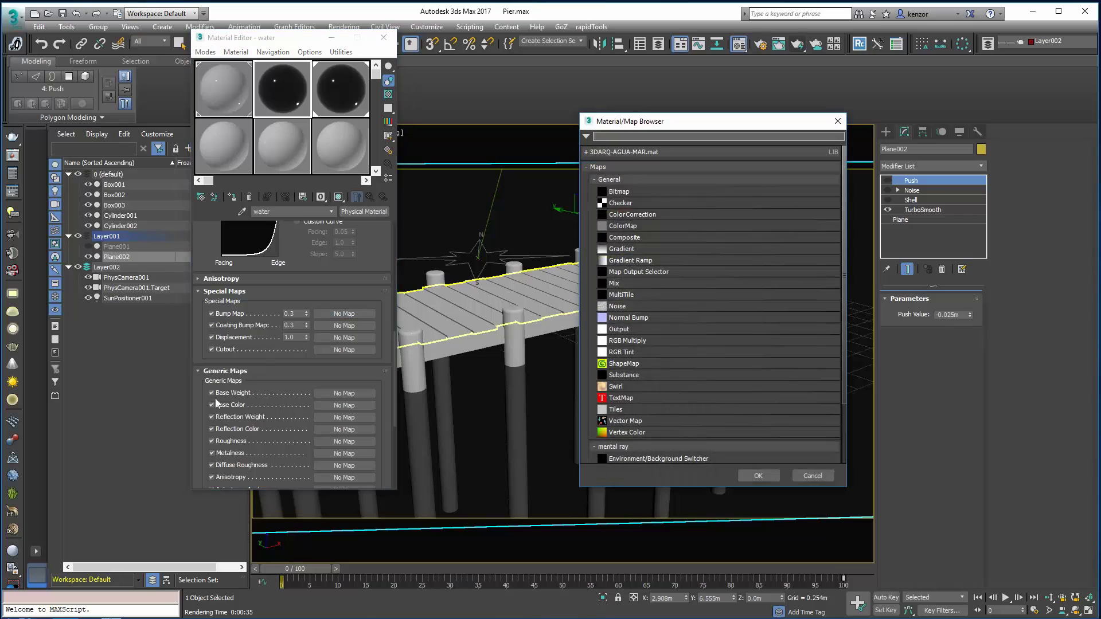
double_click(682, 305)
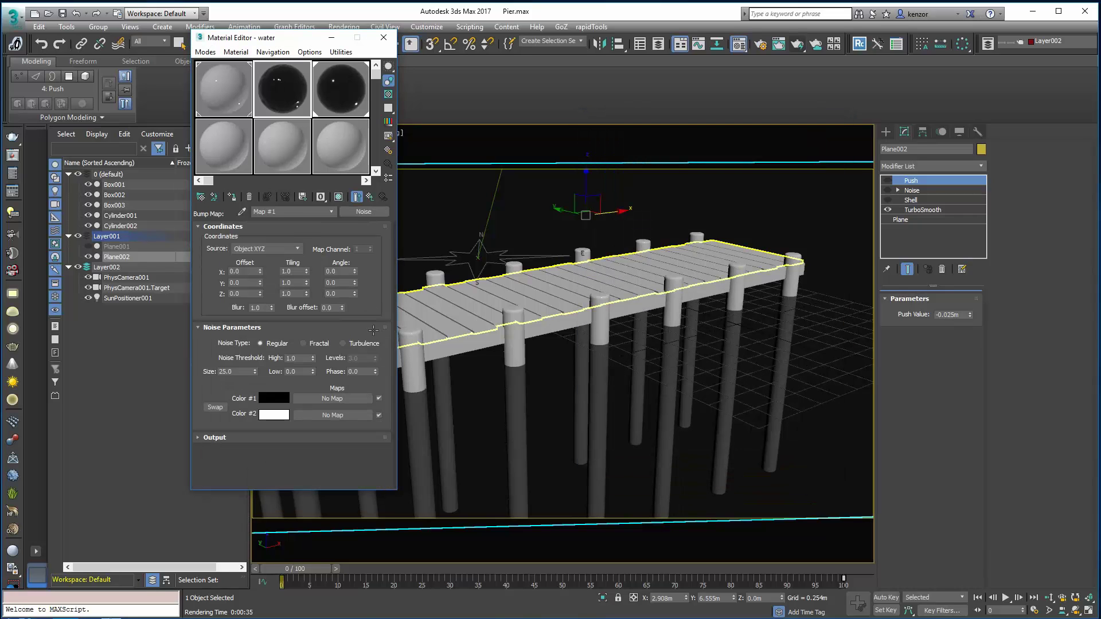
click(314, 344)
click(298, 249)
click(269, 265)
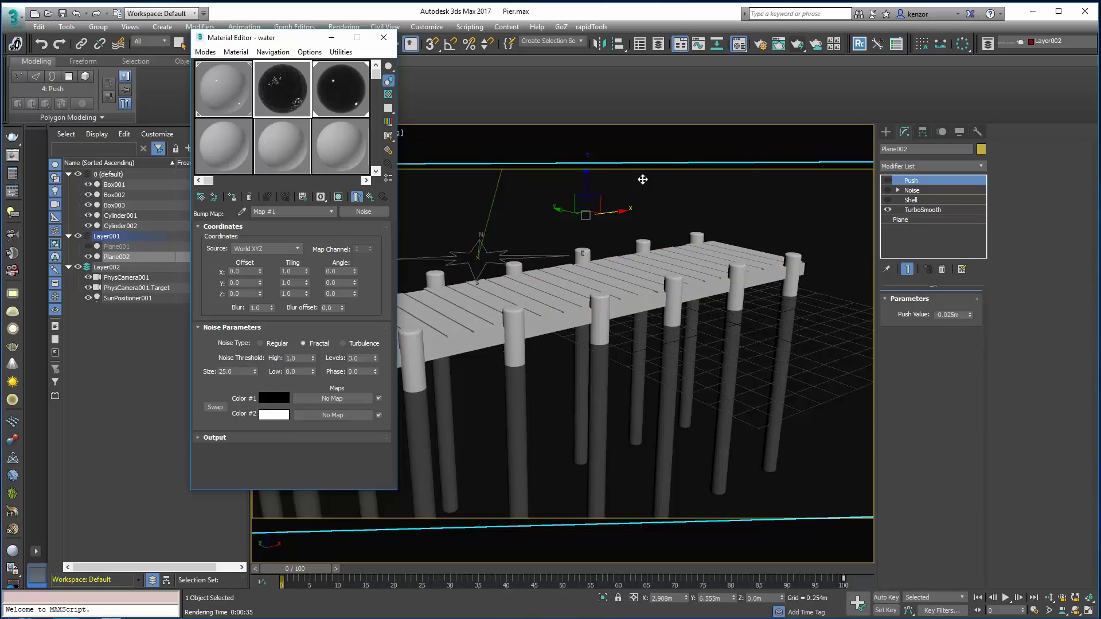
- Assign the water material to the plane and render the camera view
click(233, 199)
click(556, 357)
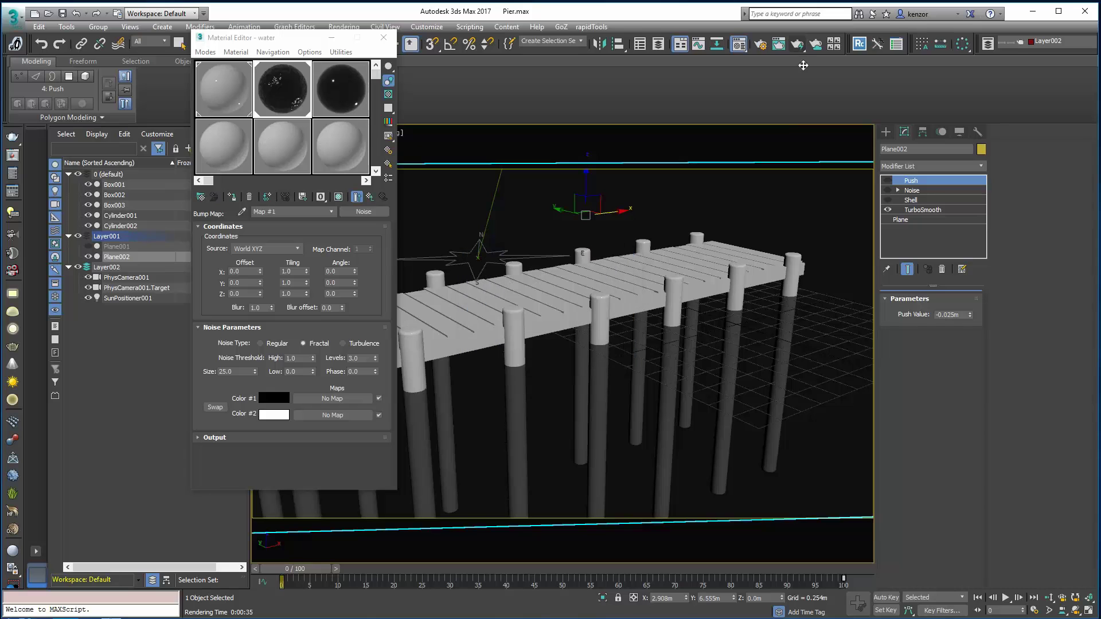
click(796, 43)
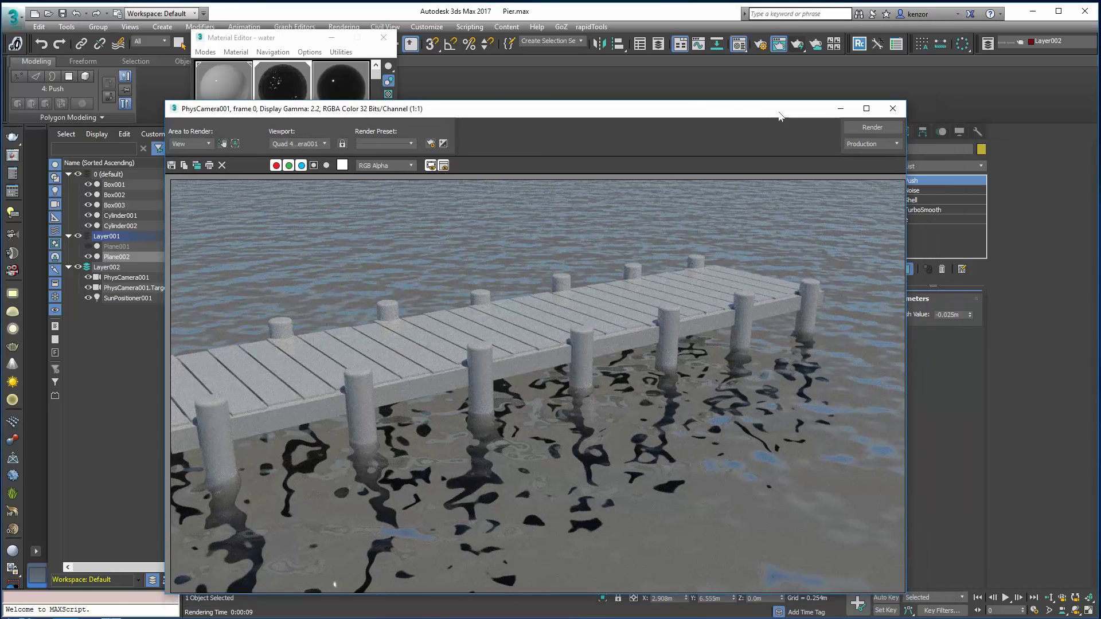
- Turn the water's Shell modifier back on, test-render, and close the render window
drag(779, 114, 723, 112)
click(888, 199)
click(800, 122)
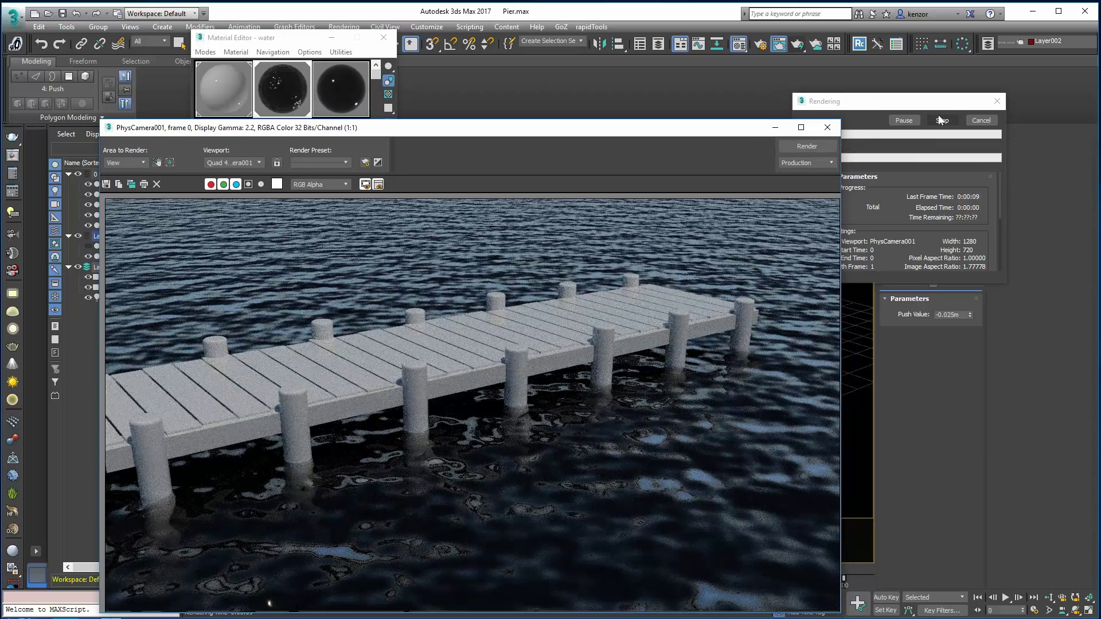
click(940, 120)
drag(743, 135, 752, 140)
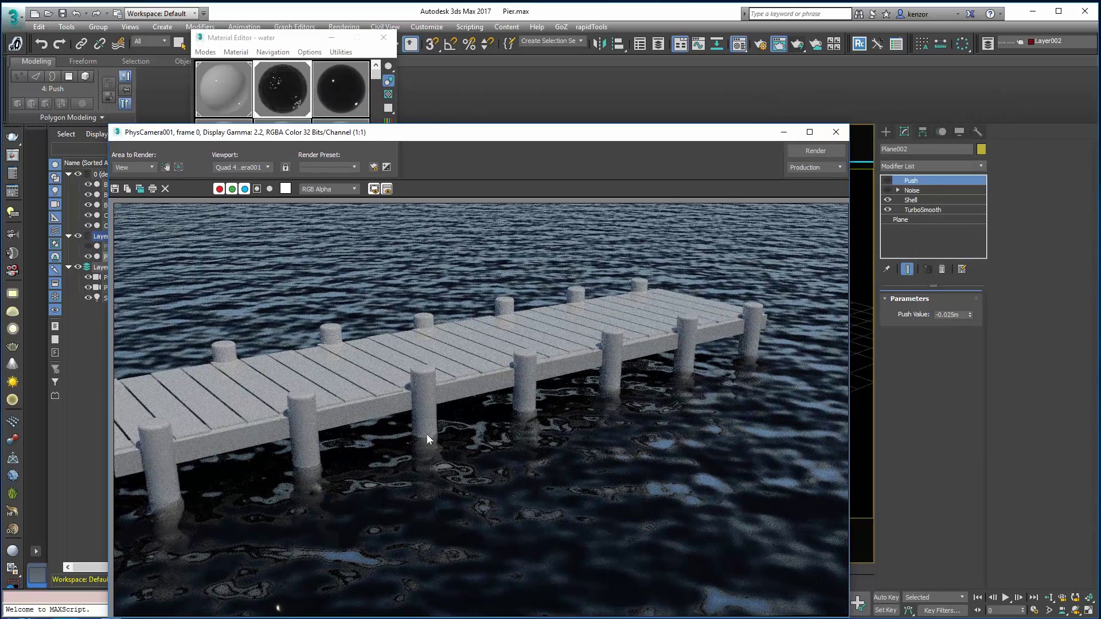
click(836, 132)
- Set the bump Noise size to 5 with Turbulence type and render again
drag(243, 369, 203, 376)
text(5)
key(Return)
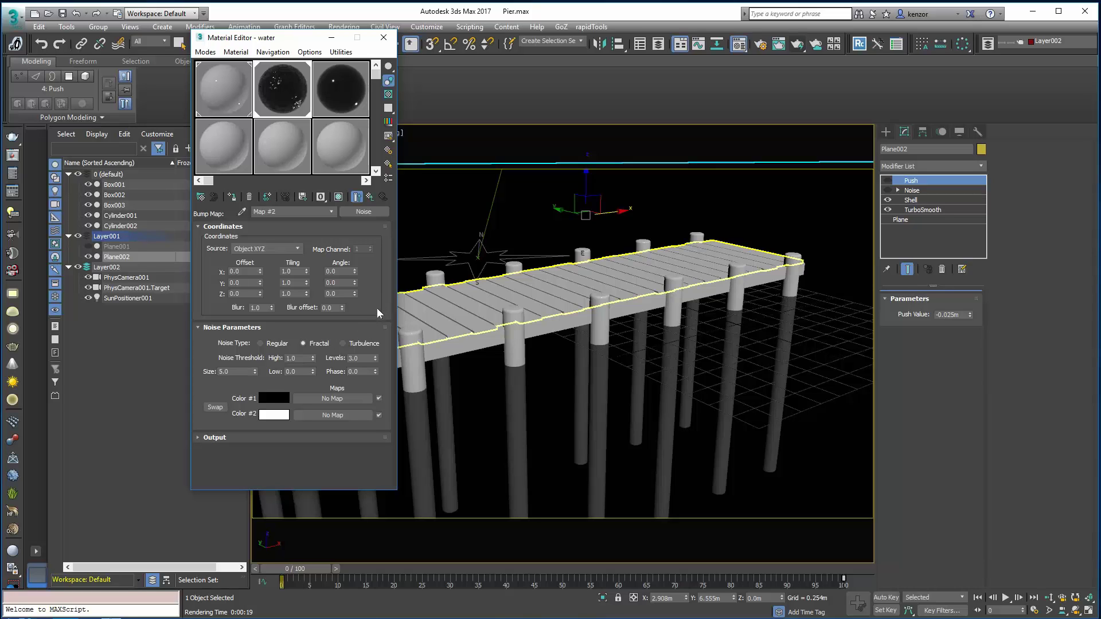
click(347, 341)
click(797, 44)
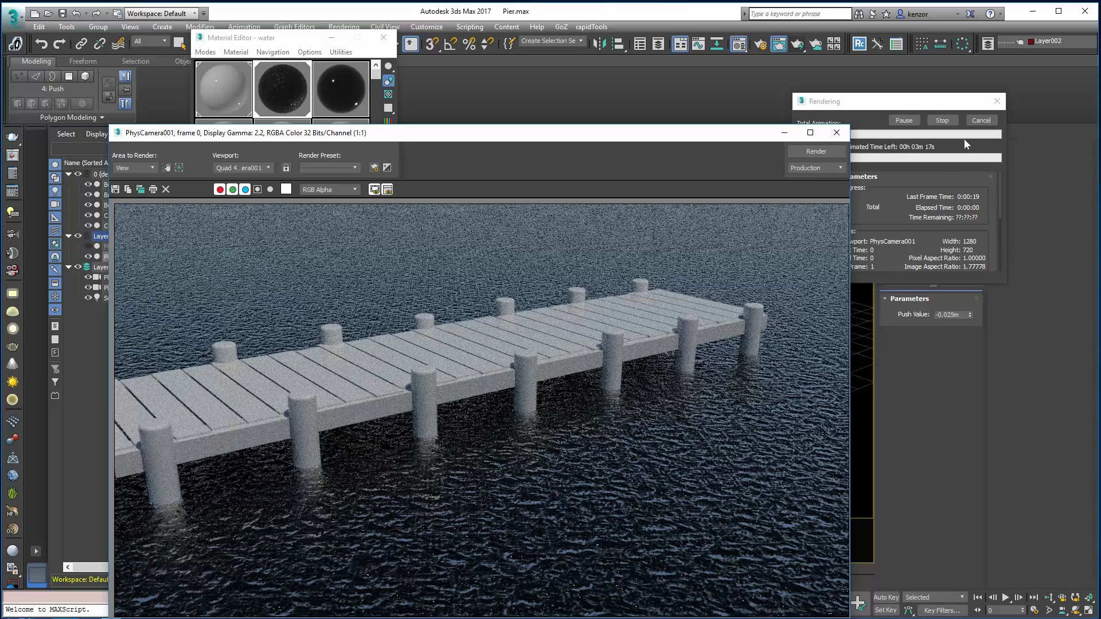
- Stop the running render and close the render window
click(944, 120)
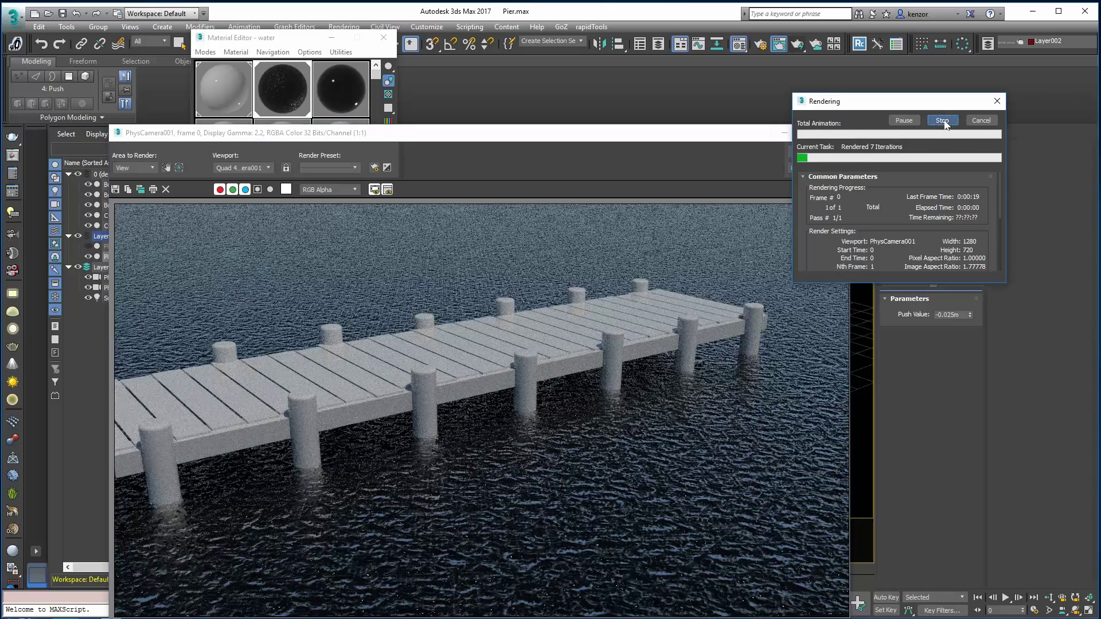
drag(774, 133, 734, 141)
click(798, 142)
- Lower the water material's Bump Map amount to 0.05 and render production again
click(363, 198)
drag(372, 432, 345, 276)
scroll(344, 275, down, 5)
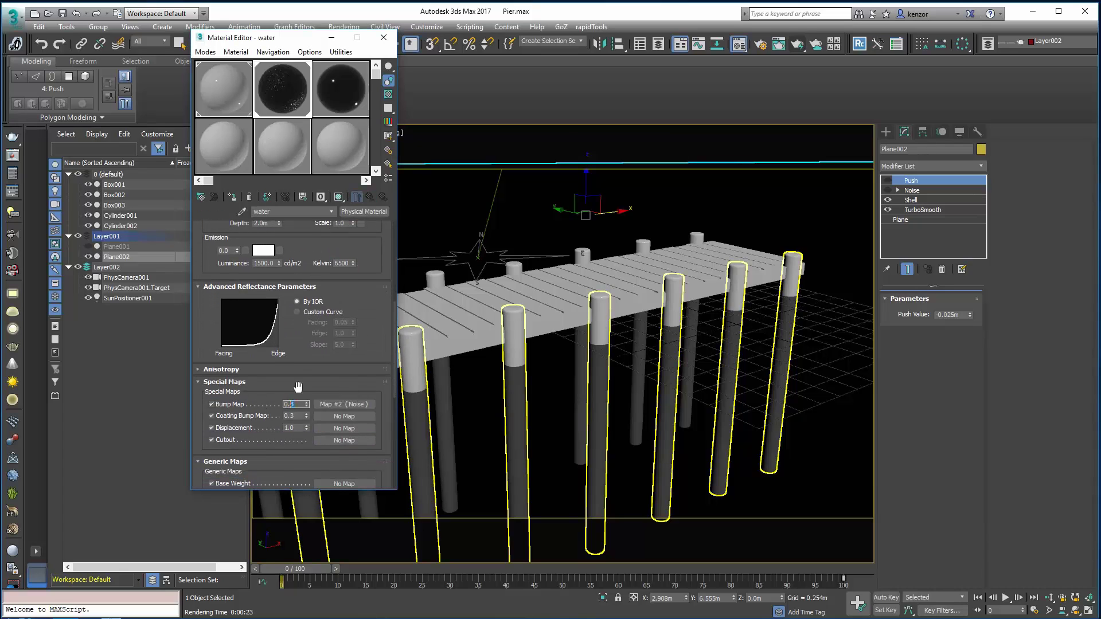
text(0.05)
key(Return)
scroll(351, 372, down, 1)
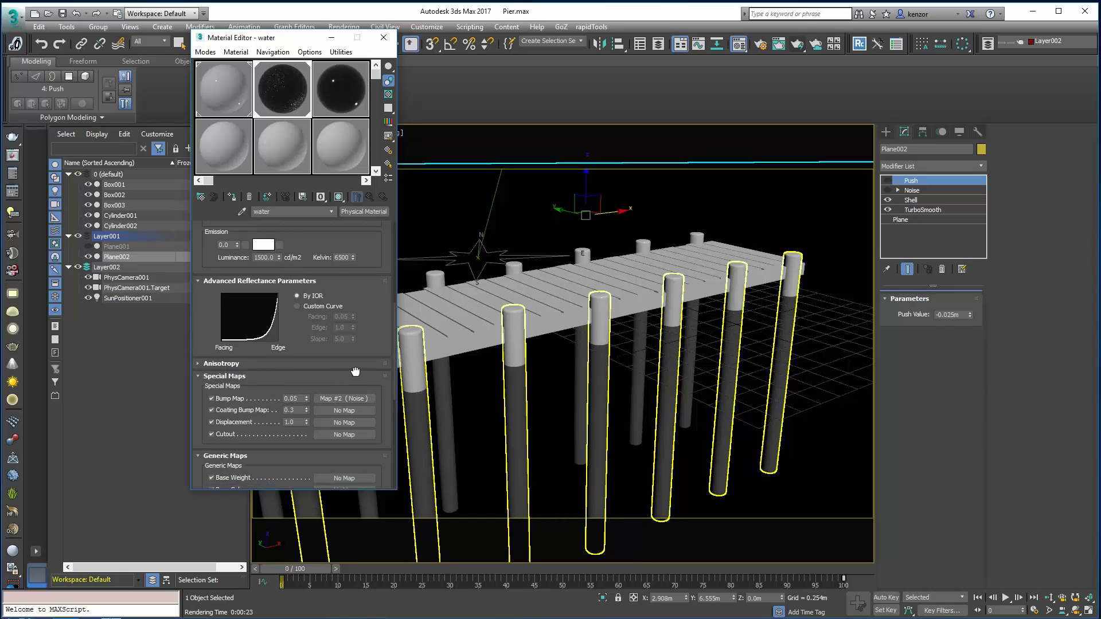
click(800, 46)
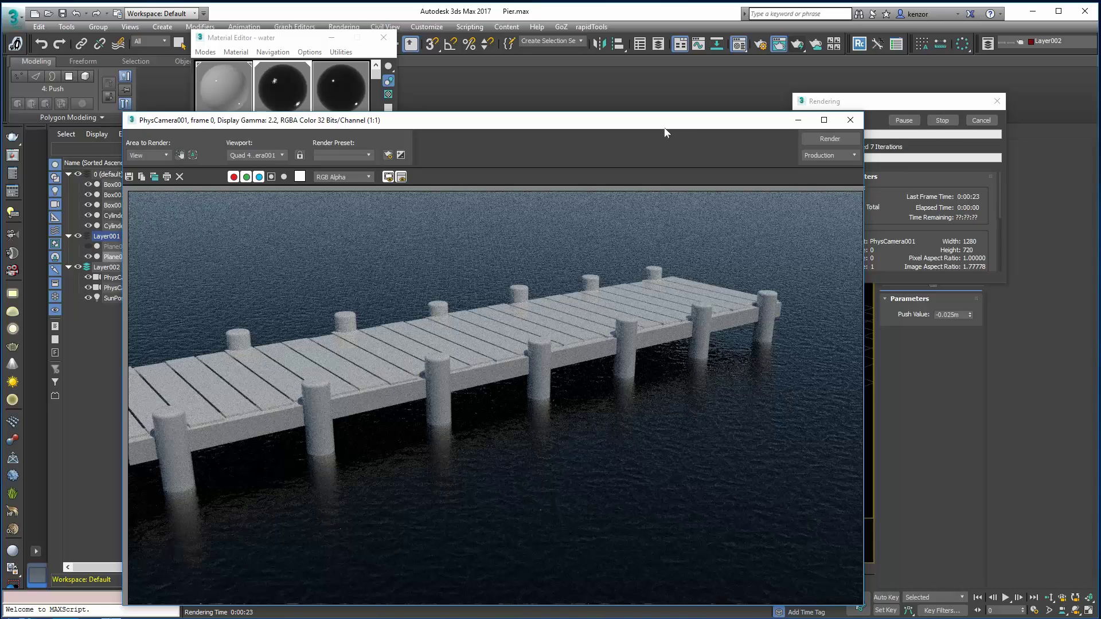
- Re-enable the water's Noise and Push modifiers, re-render the camera view, then stop it
drag(680, 127, 632, 134)
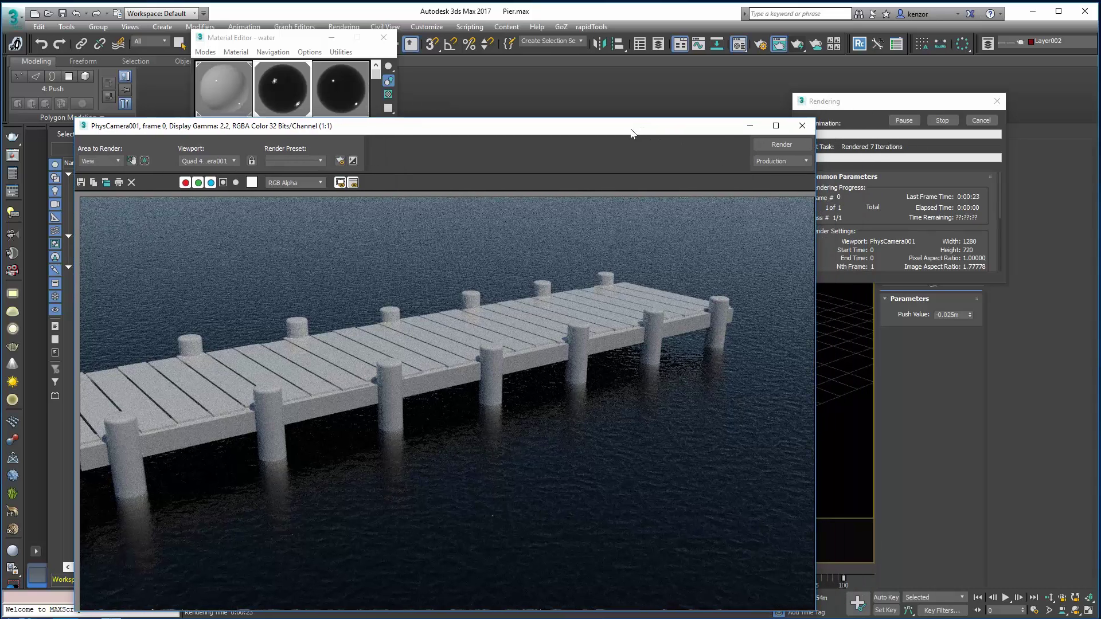
click(945, 129)
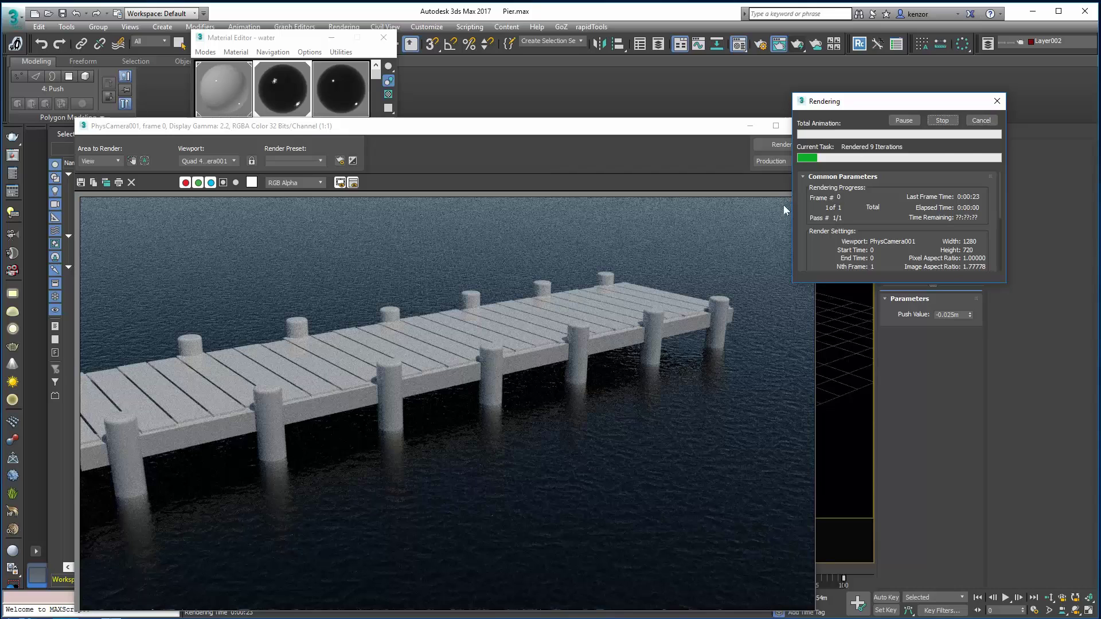
drag(711, 133, 698, 139)
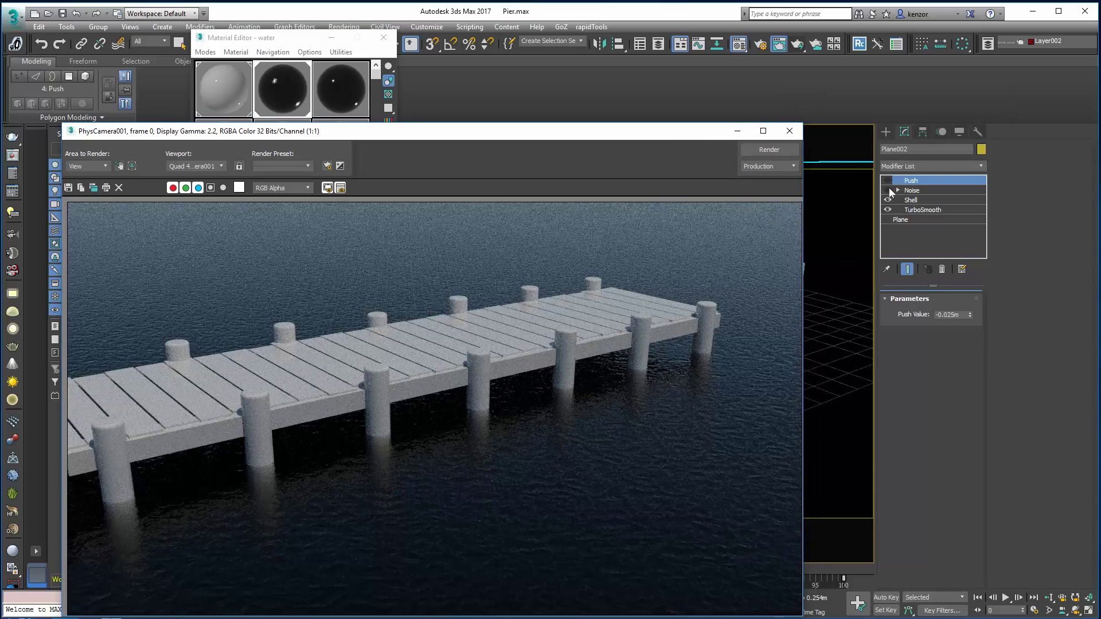
click(888, 190)
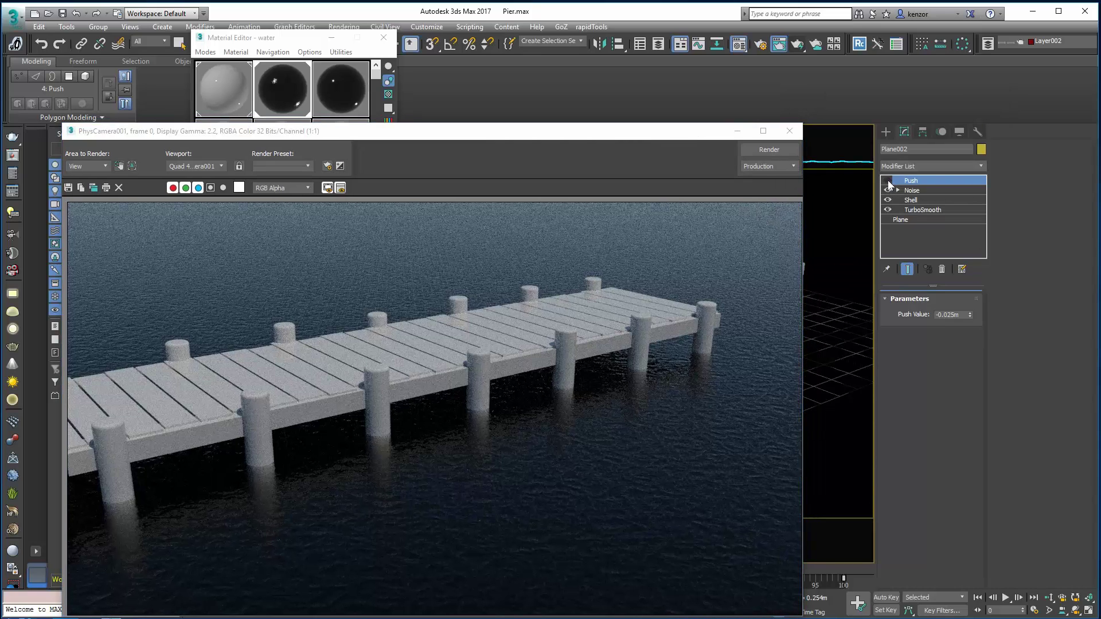
click(887, 180)
click(772, 152)
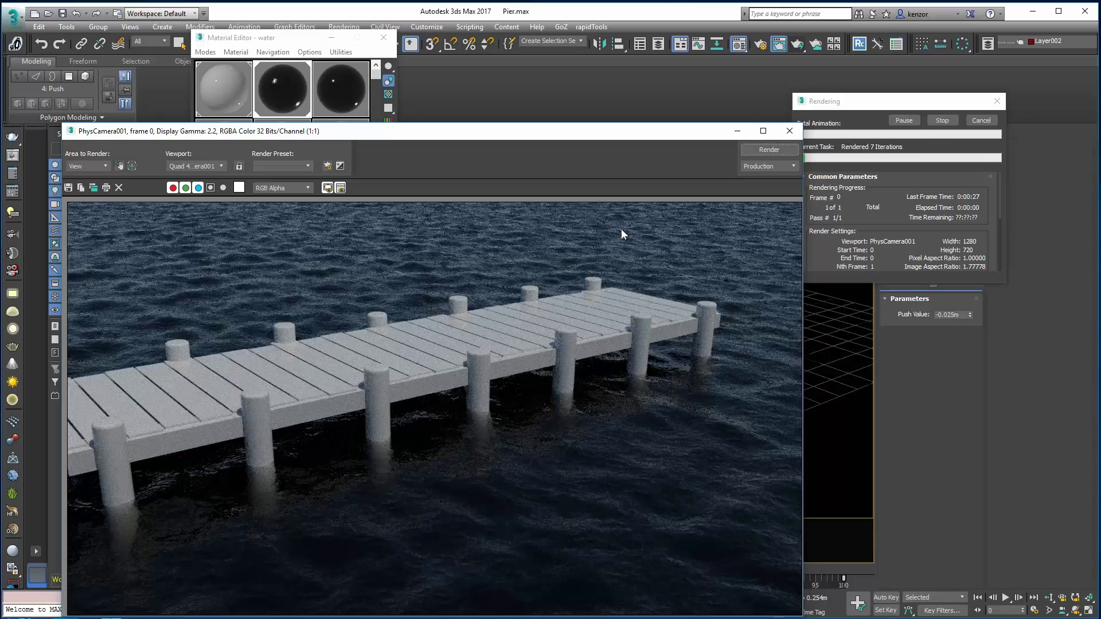
click(942, 122)
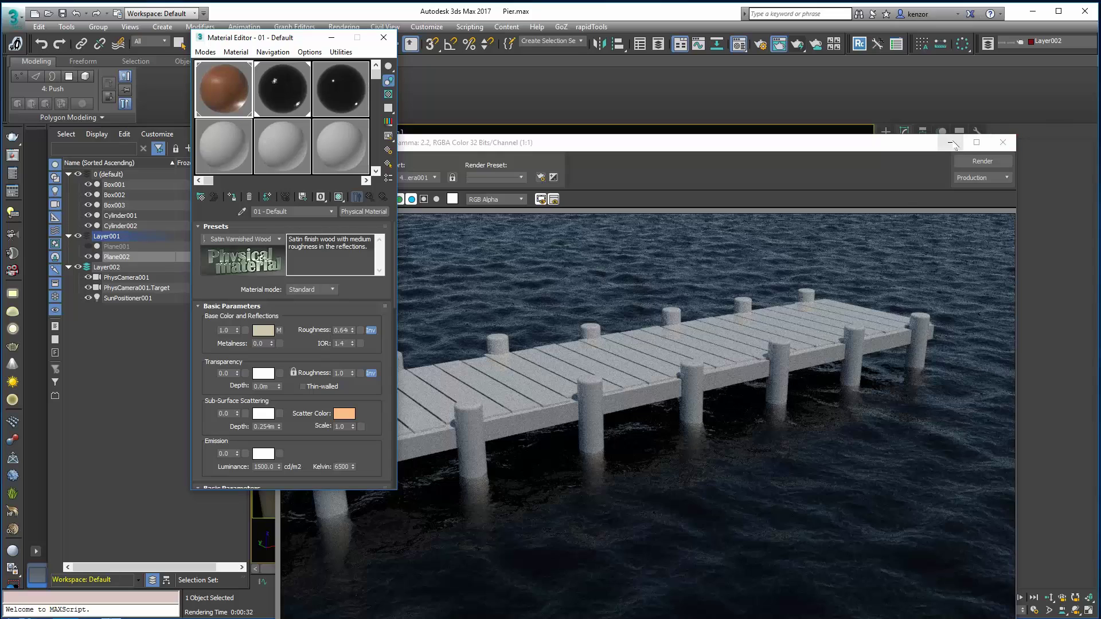
- Select the pier poles and deck and add a UVW Map modifier with Box projection
click(778, 44)
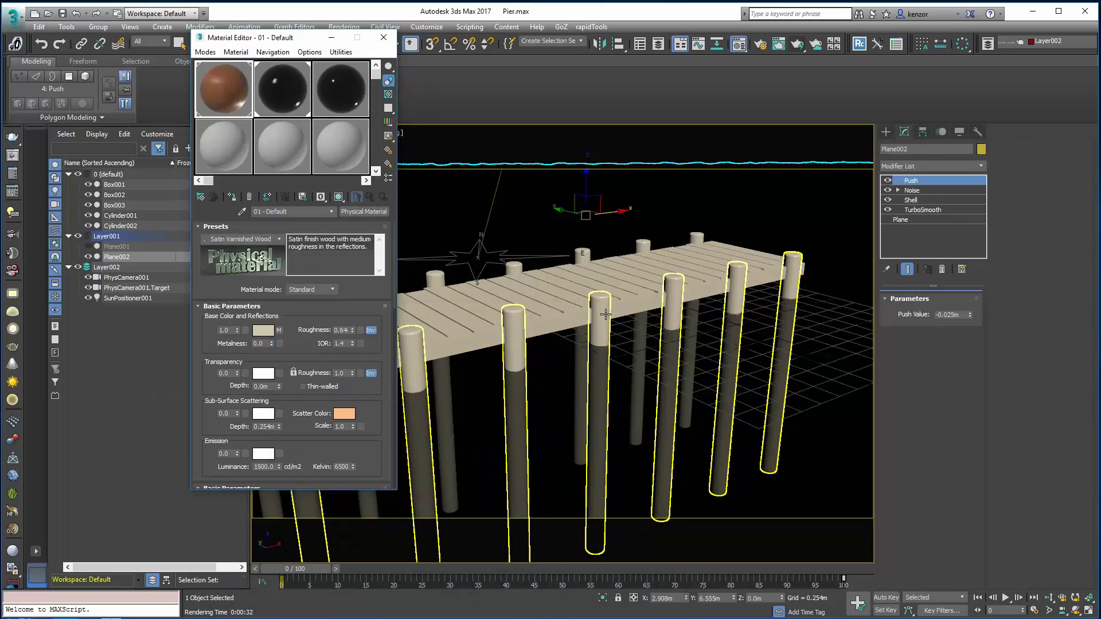
click(602, 338)
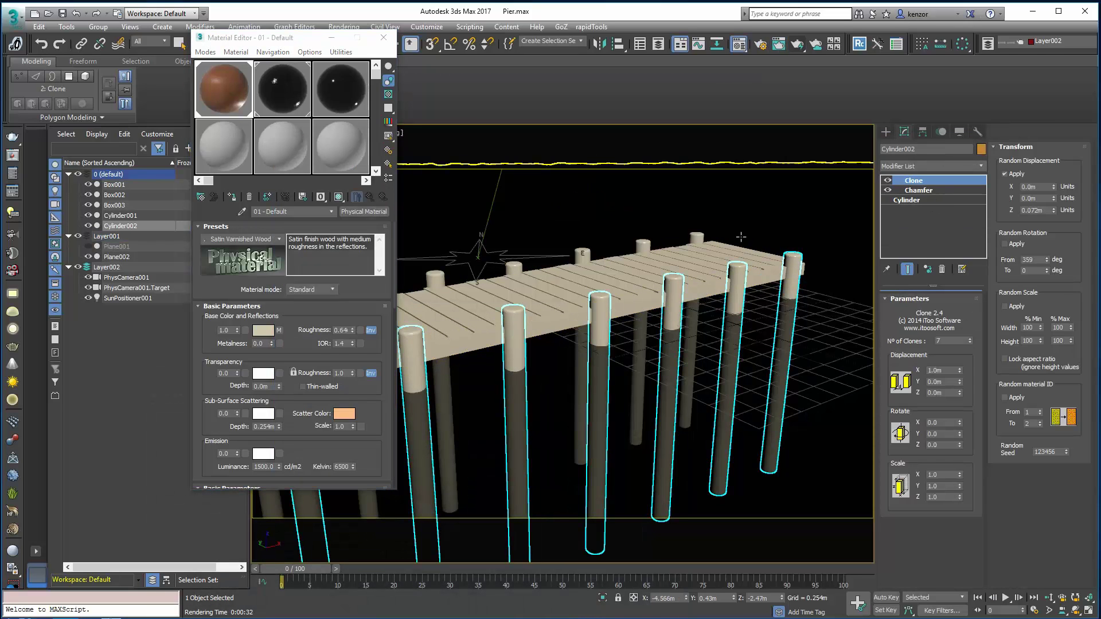
ctrl+drag(585, 254, 663, 284)
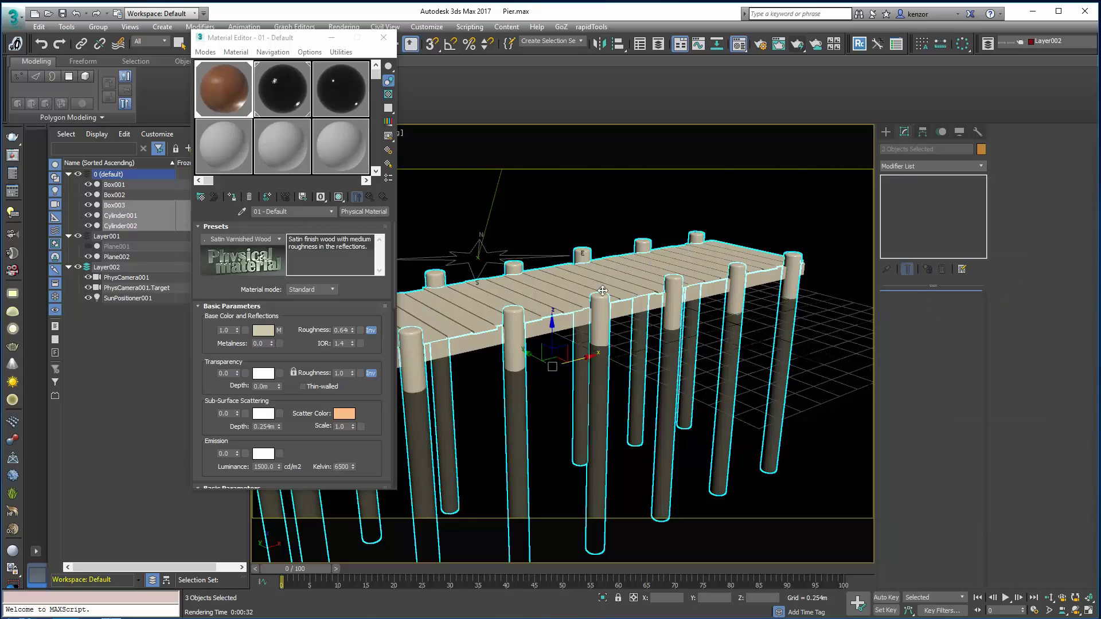
click(980, 166)
click(935, 539)
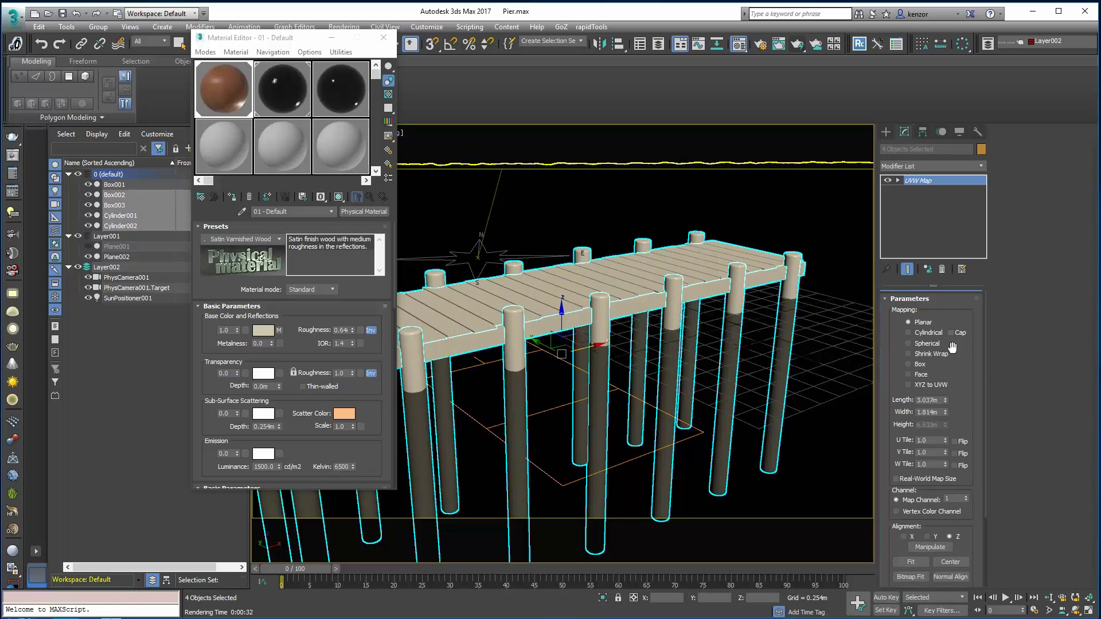
click(919, 364)
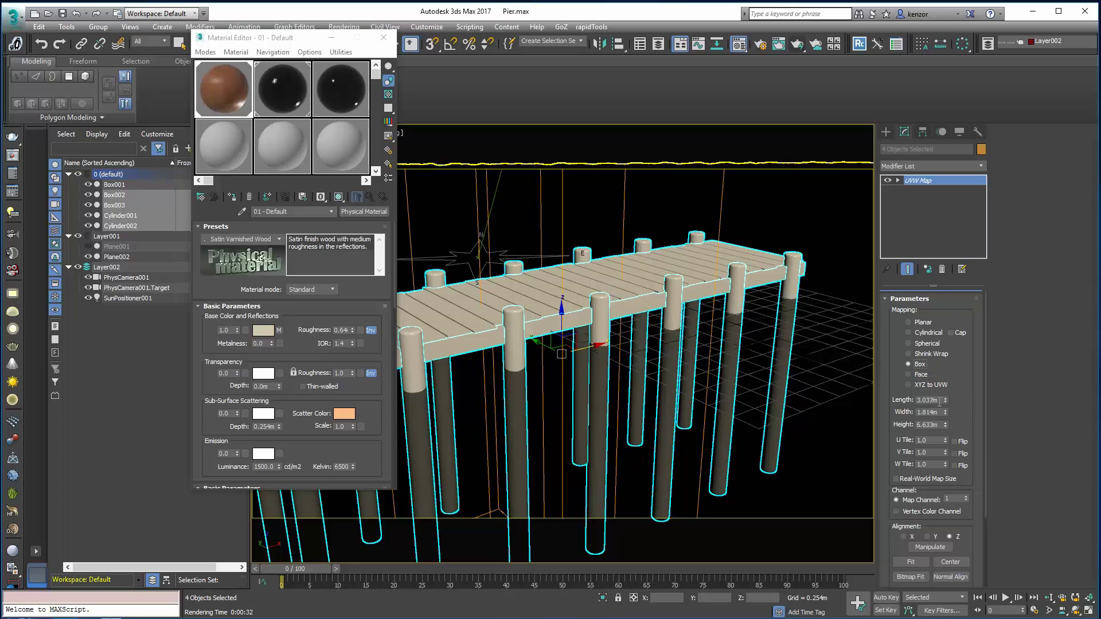
- Set the box mapping length, width and height to 3.0m and render the pier
drag(938, 400, 886, 404)
text(3)
key(Tab)
text(3)
key(Tab)
text(3)
key(Tab)
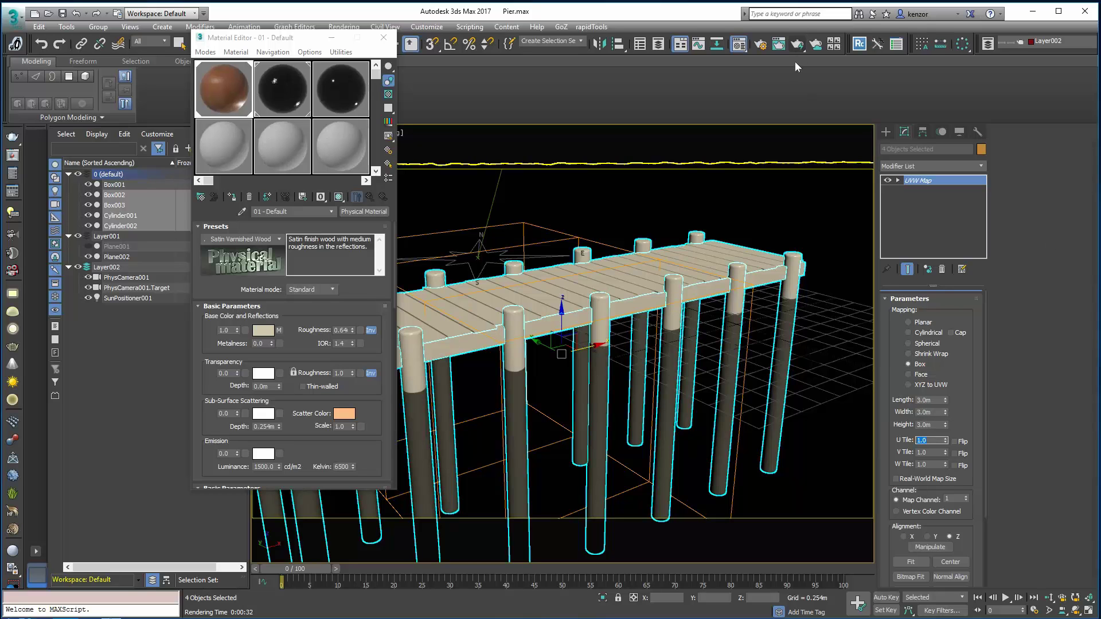
click(797, 45)
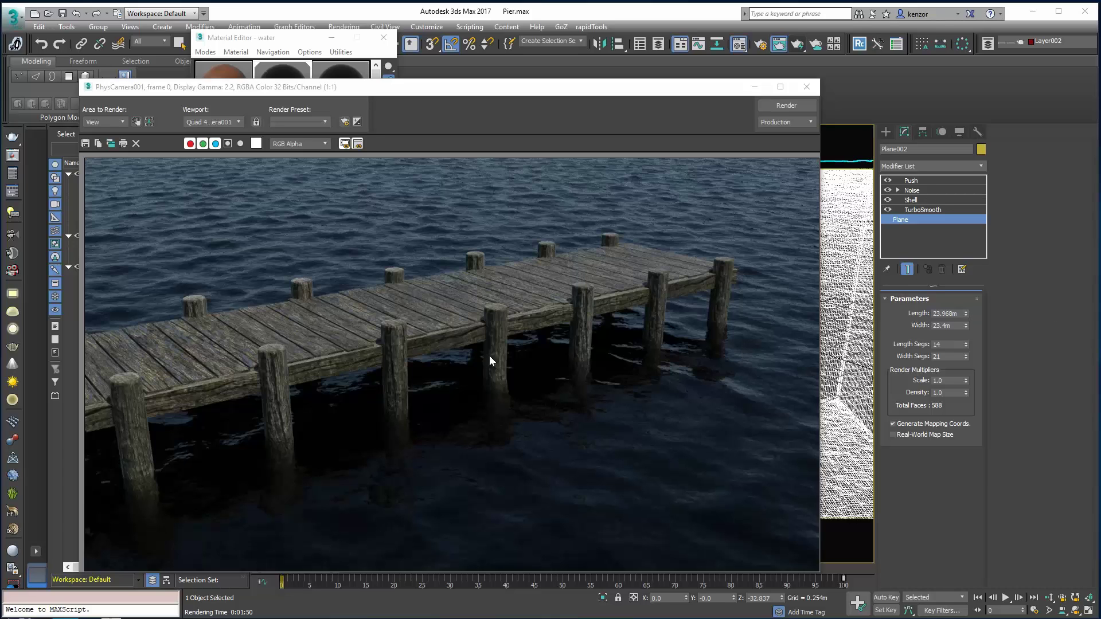
click(954, 191)
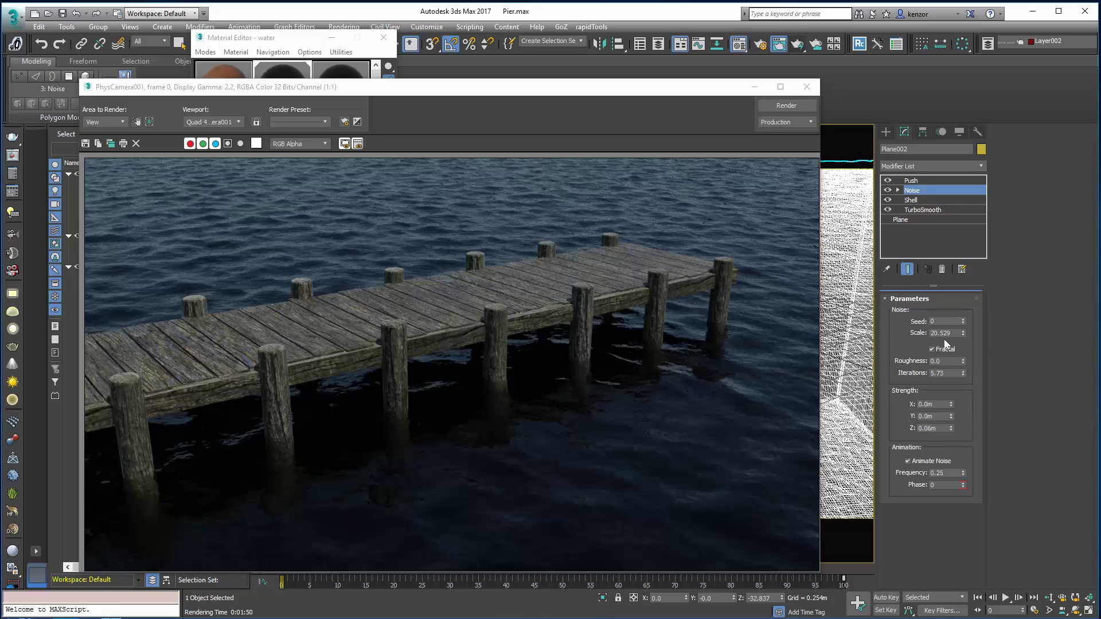
click(949, 179)
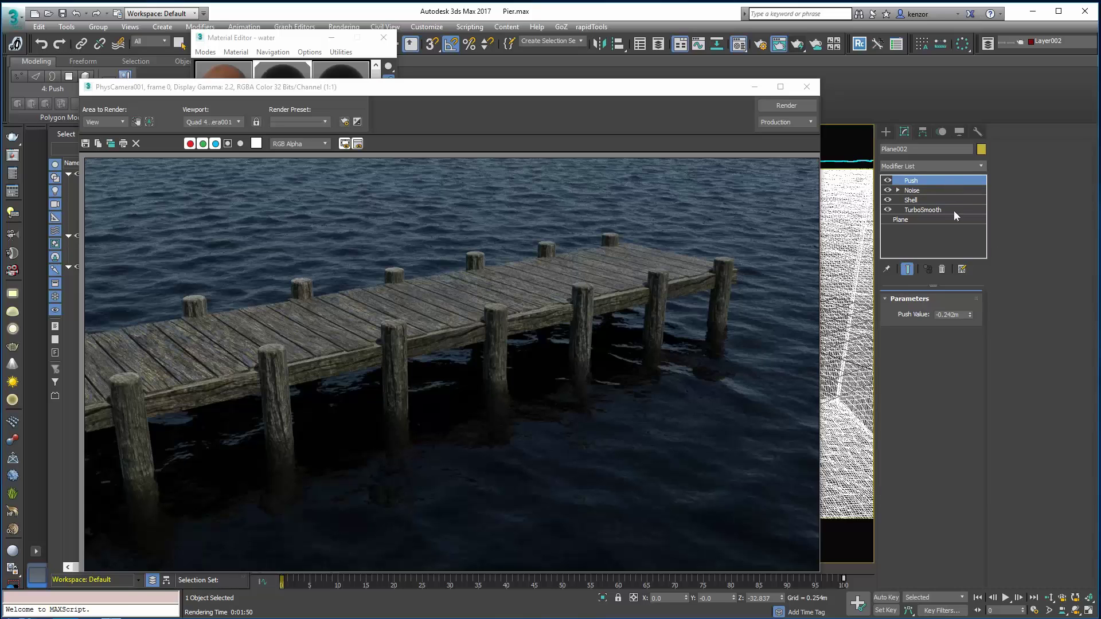